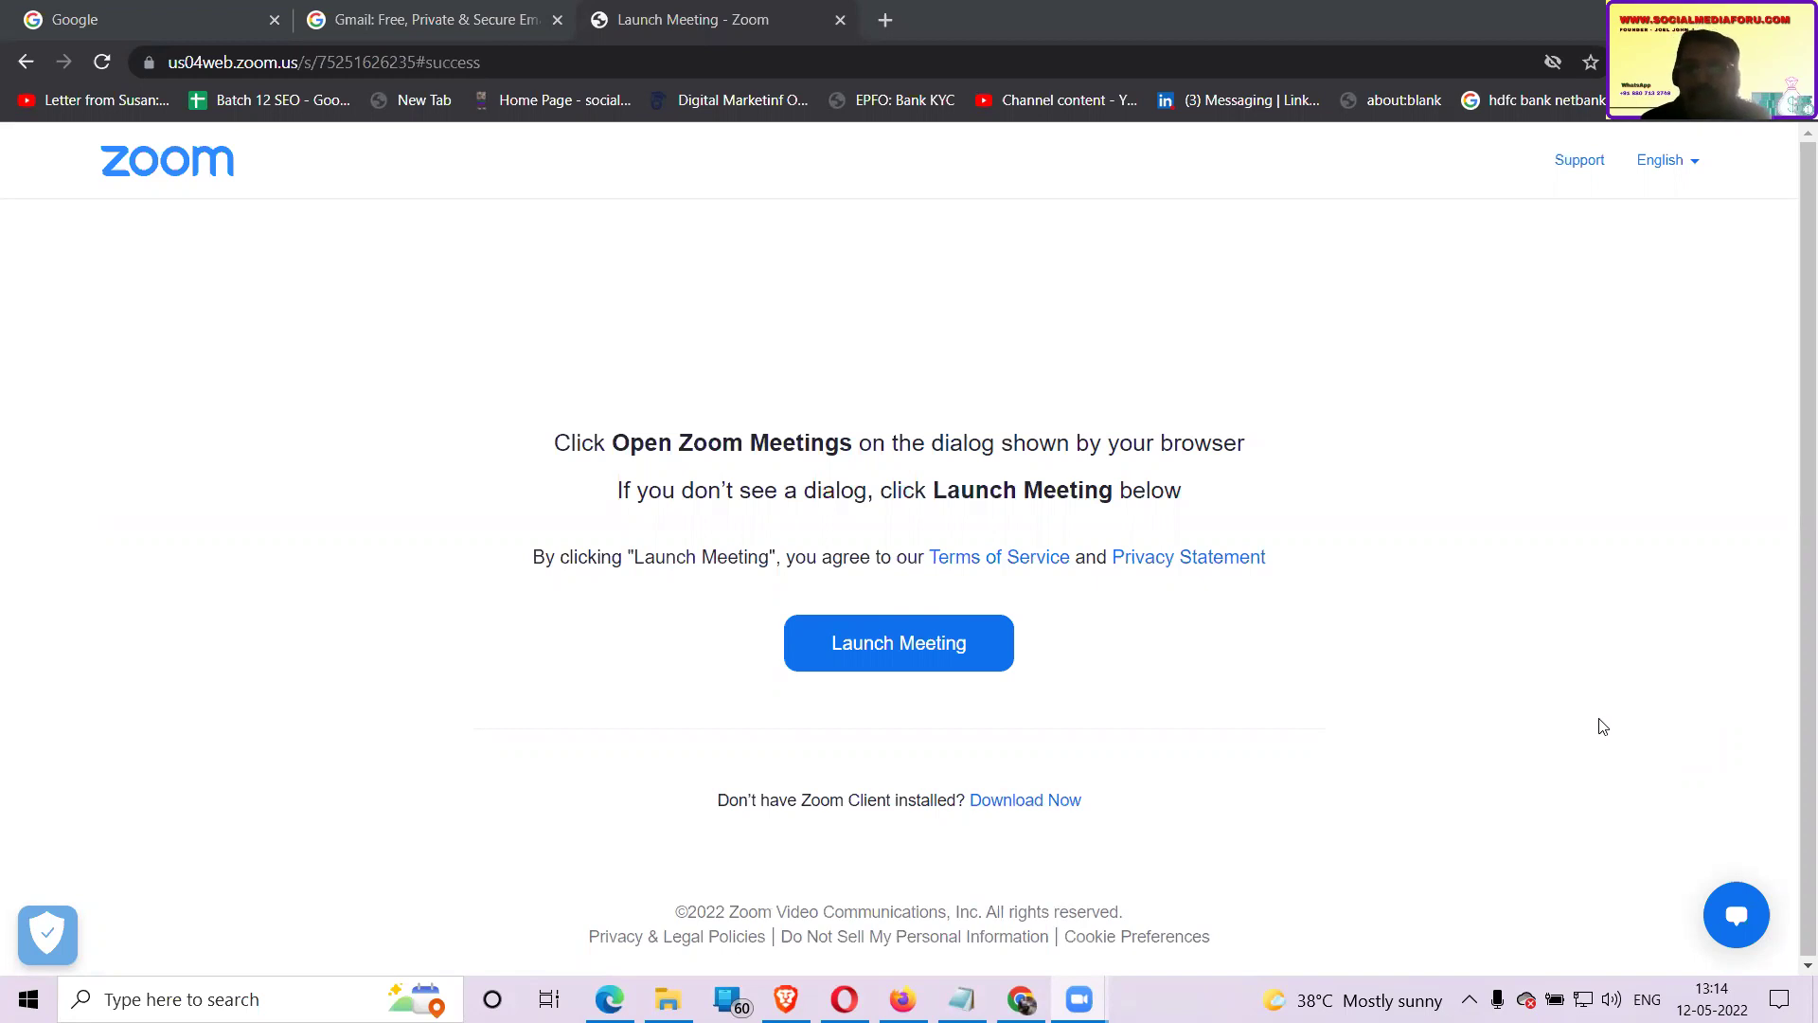
# Step: Switch between the Google and Gmail tabs and load google.com from the address bar
pyautogui.click(154, 22)
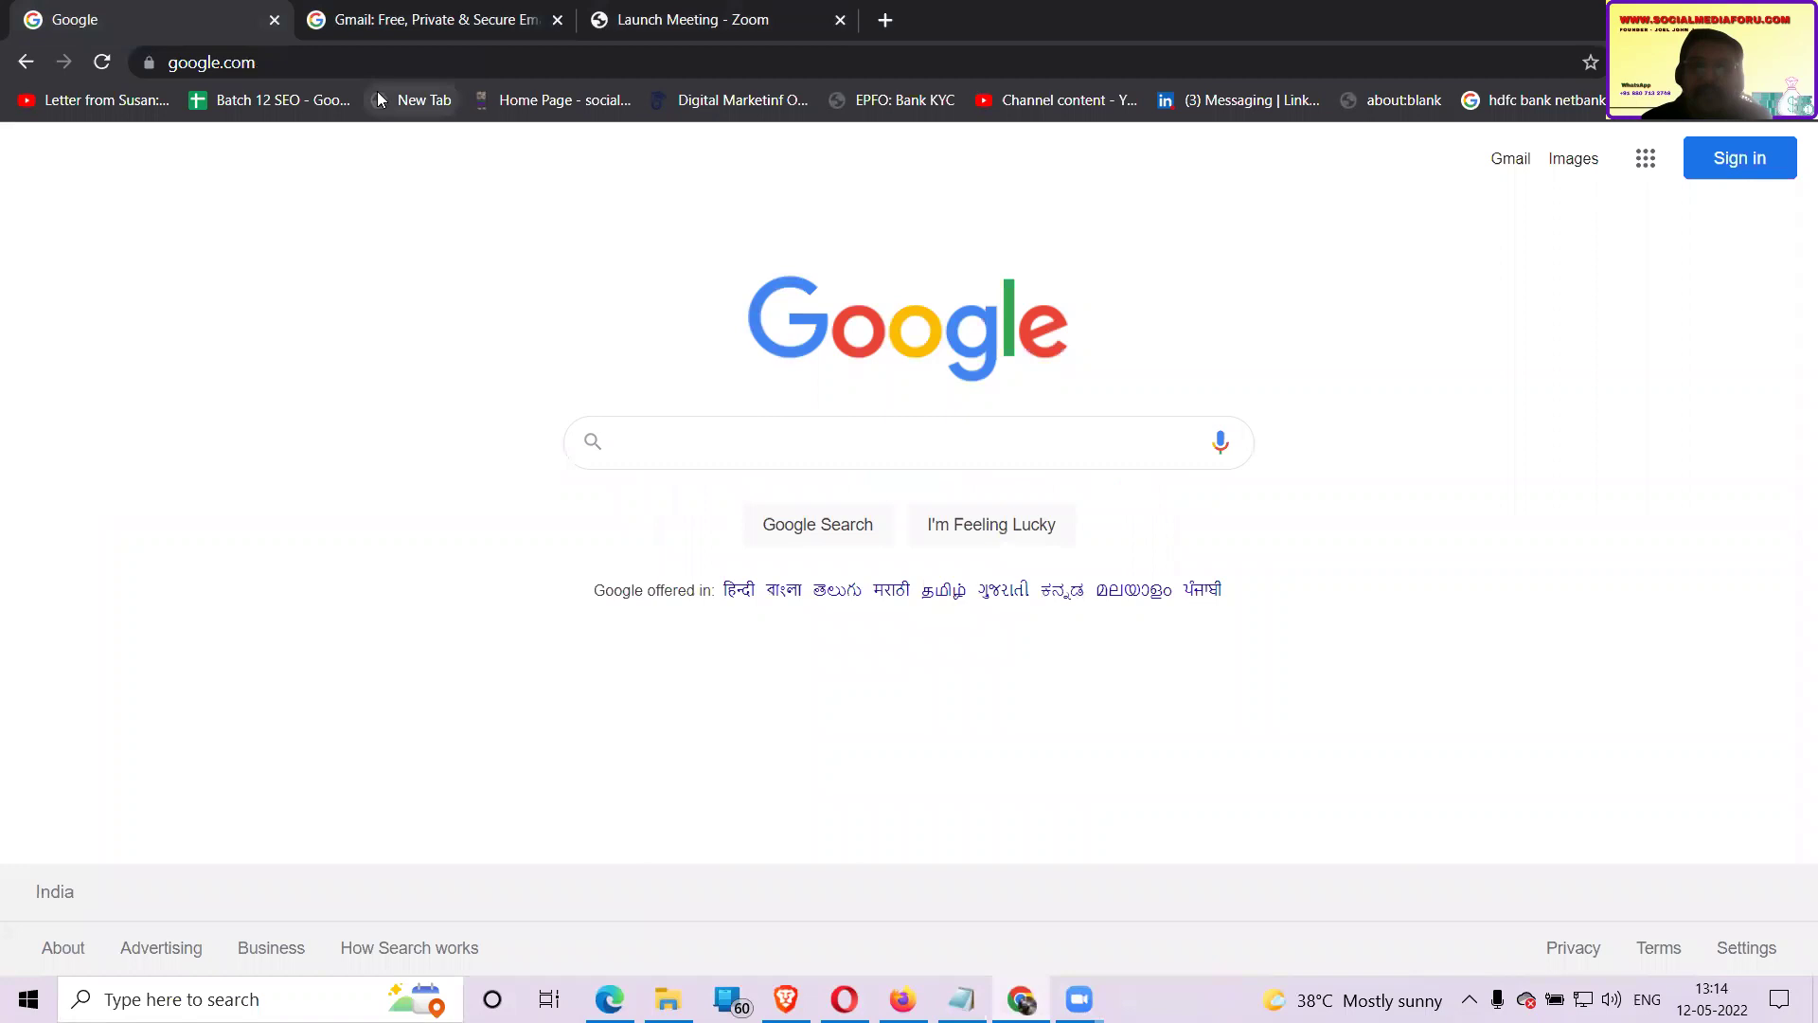
pyautogui.click(386, 33)
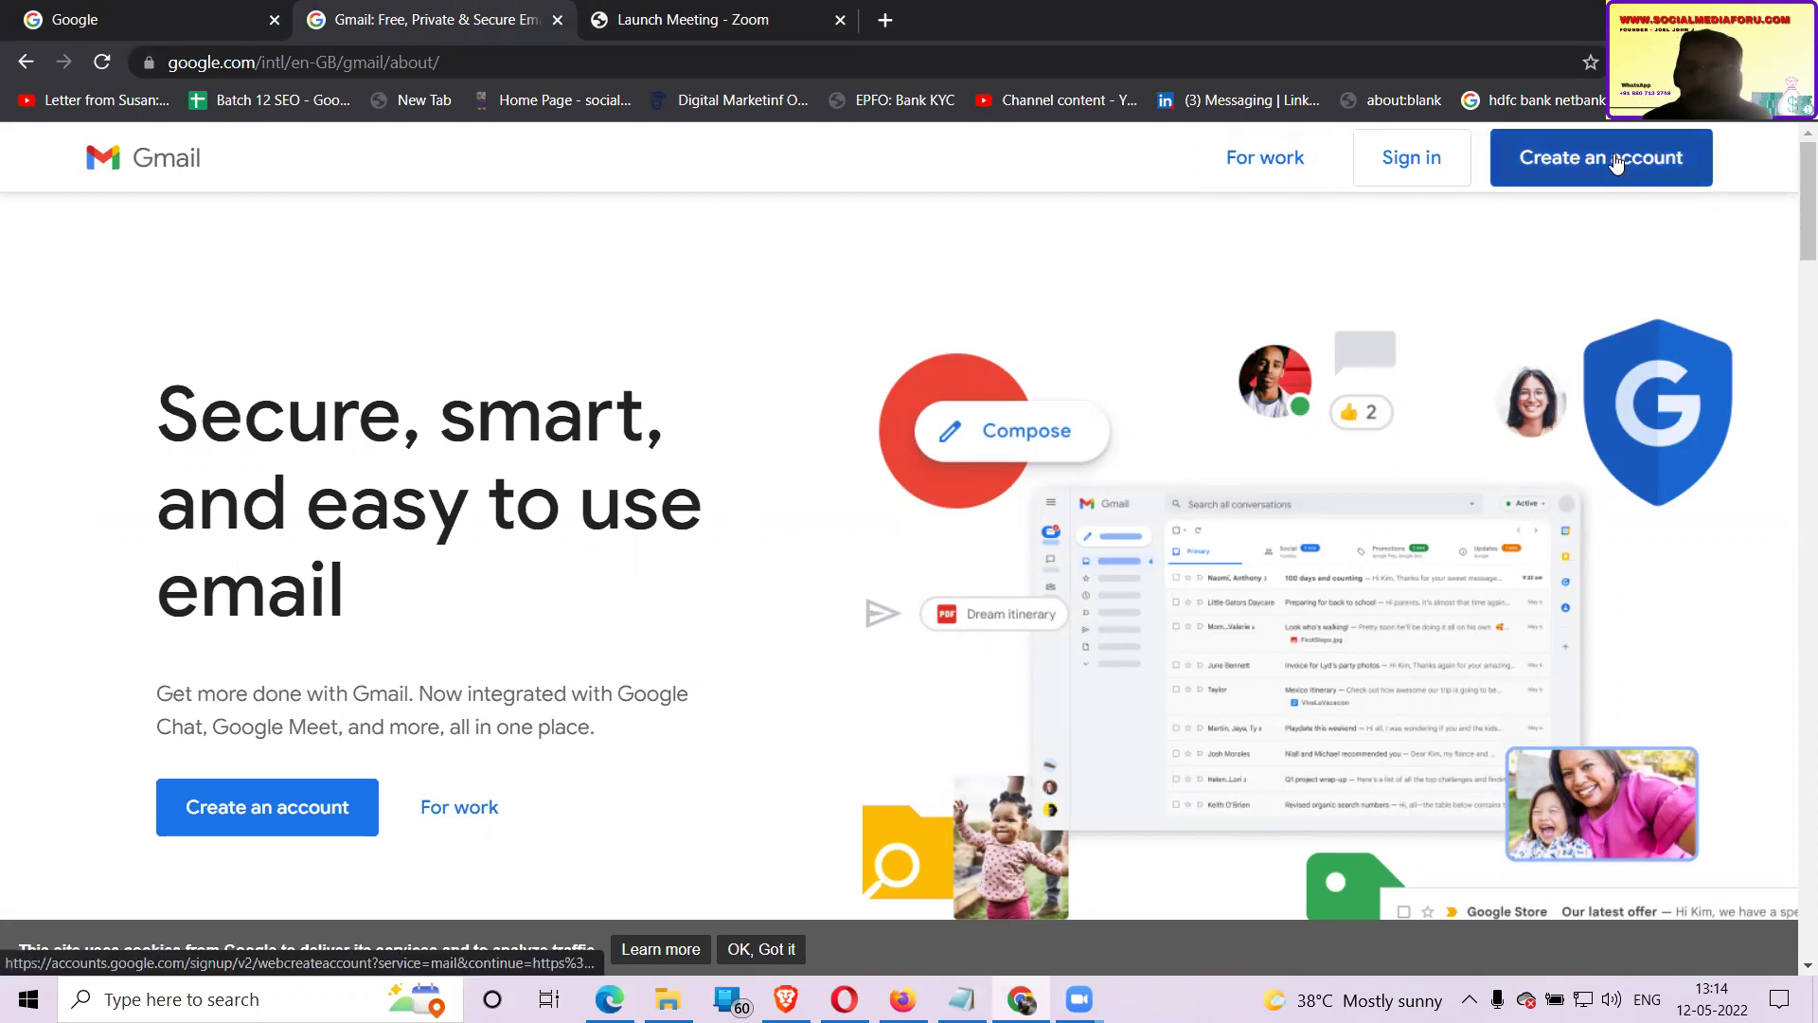
pyautogui.click(580, 65)
pyautogui.write('google.com')
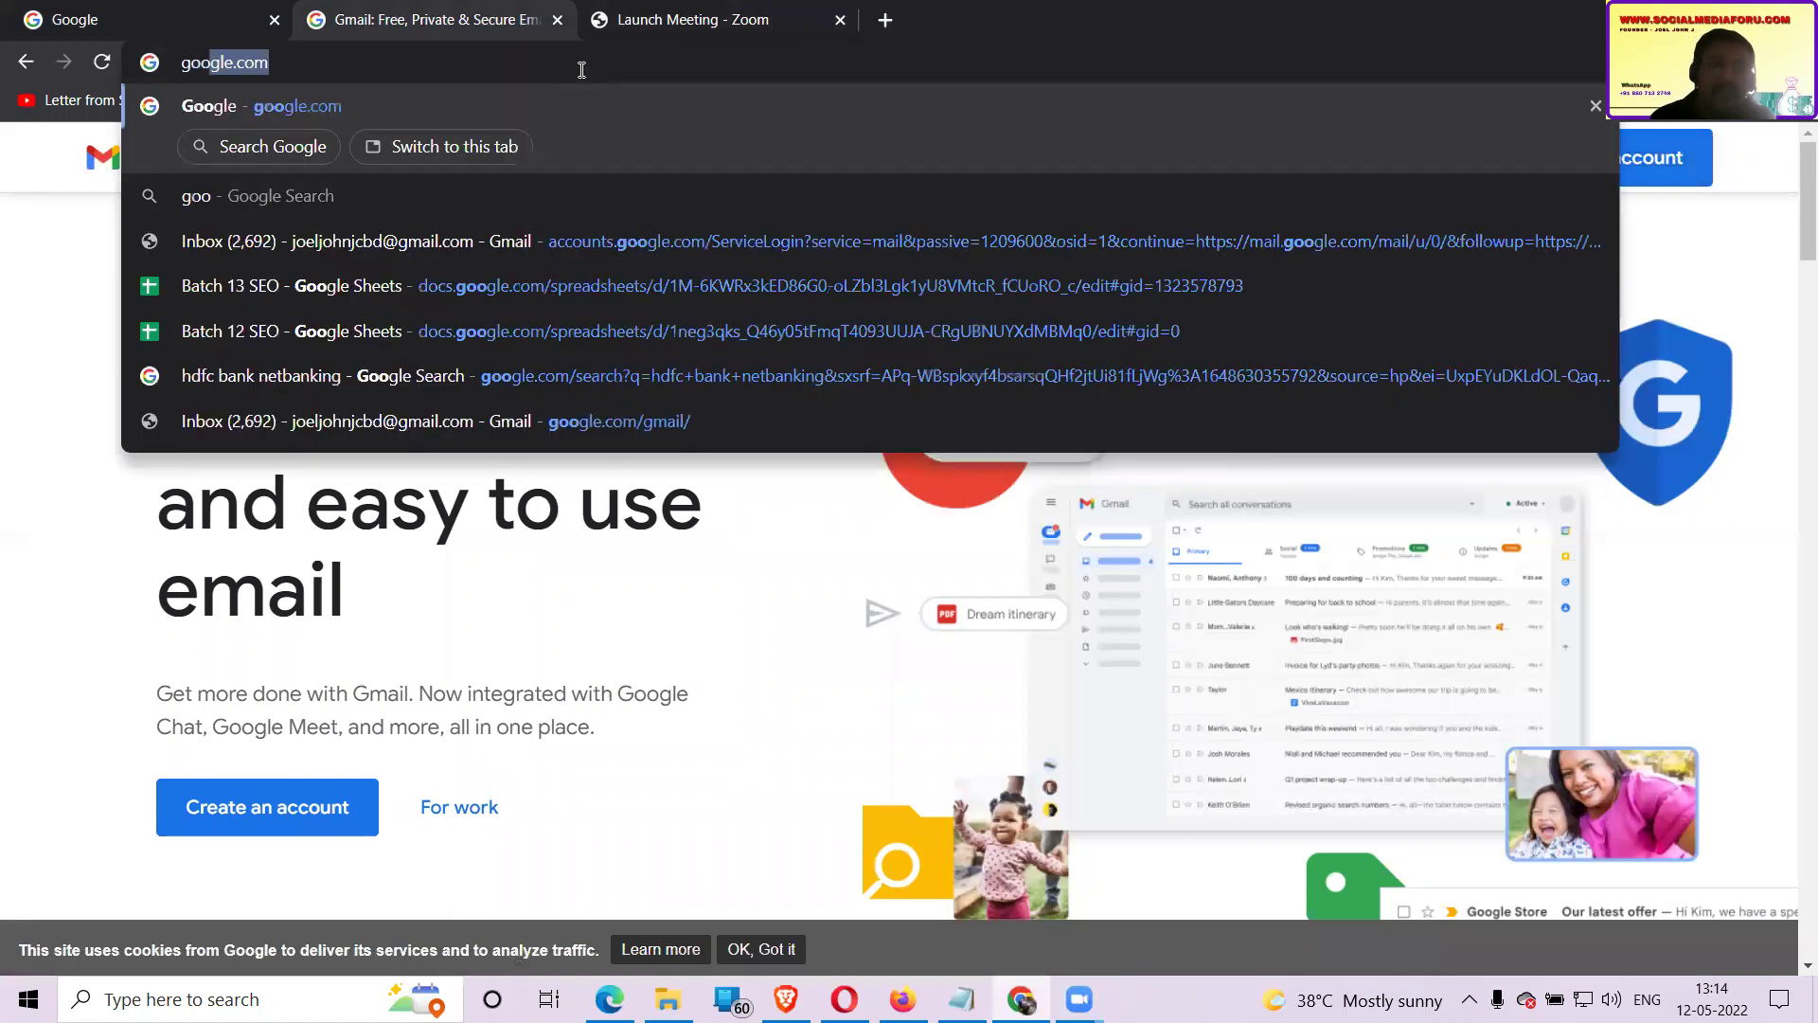
pyautogui.press('Return')
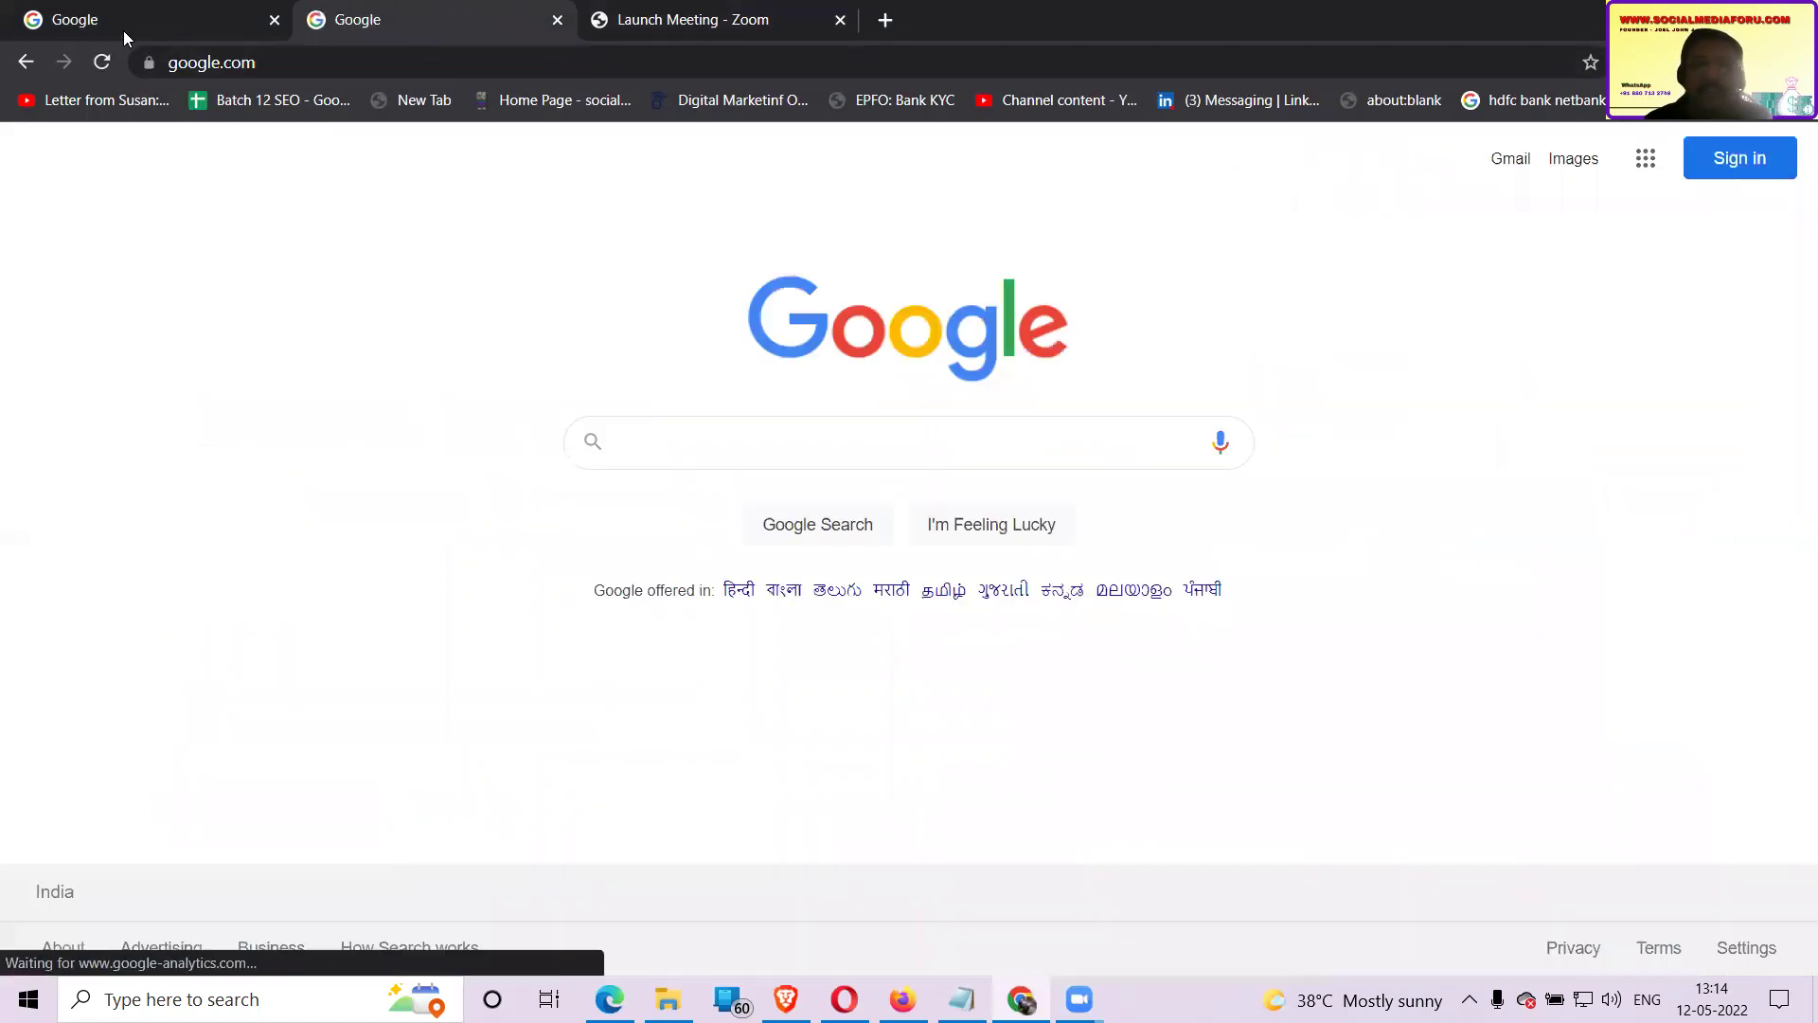
# Step: Load gmail.com, then go back to the Google homepage and open Sign in
pyautogui.click(421, 66)
pyautogui.write('gmail')
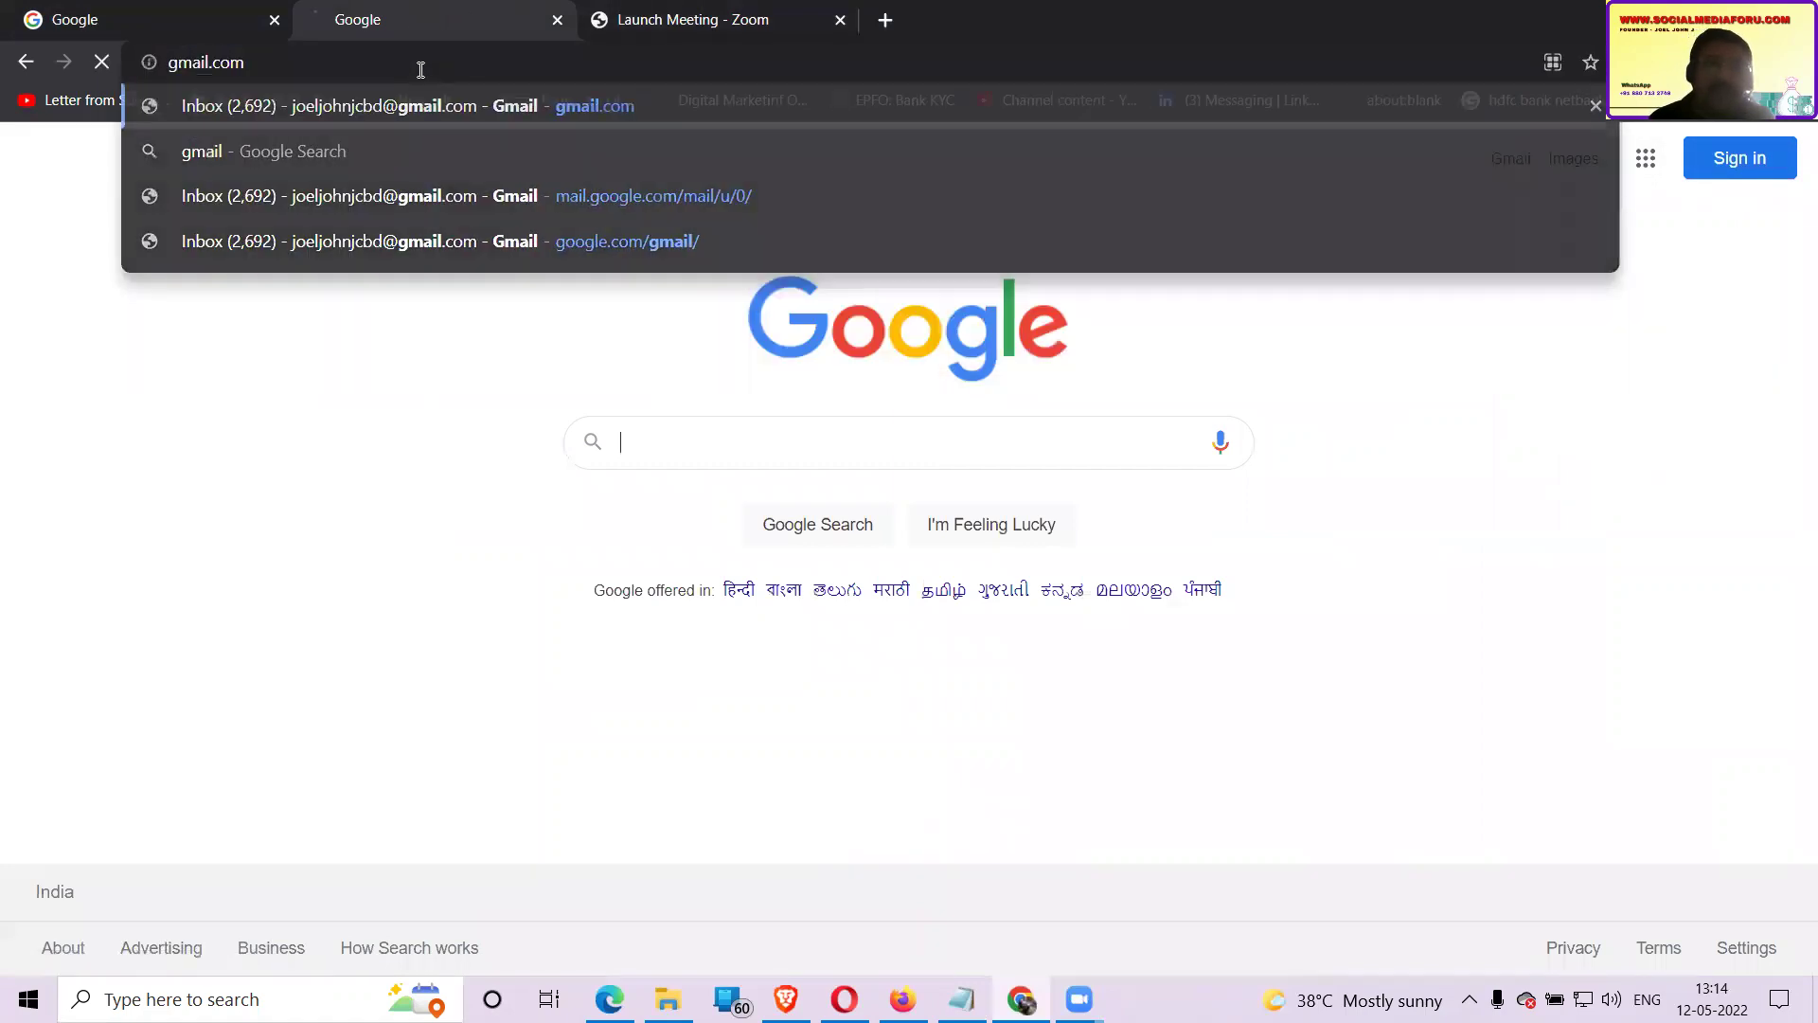
pyautogui.press('Return')
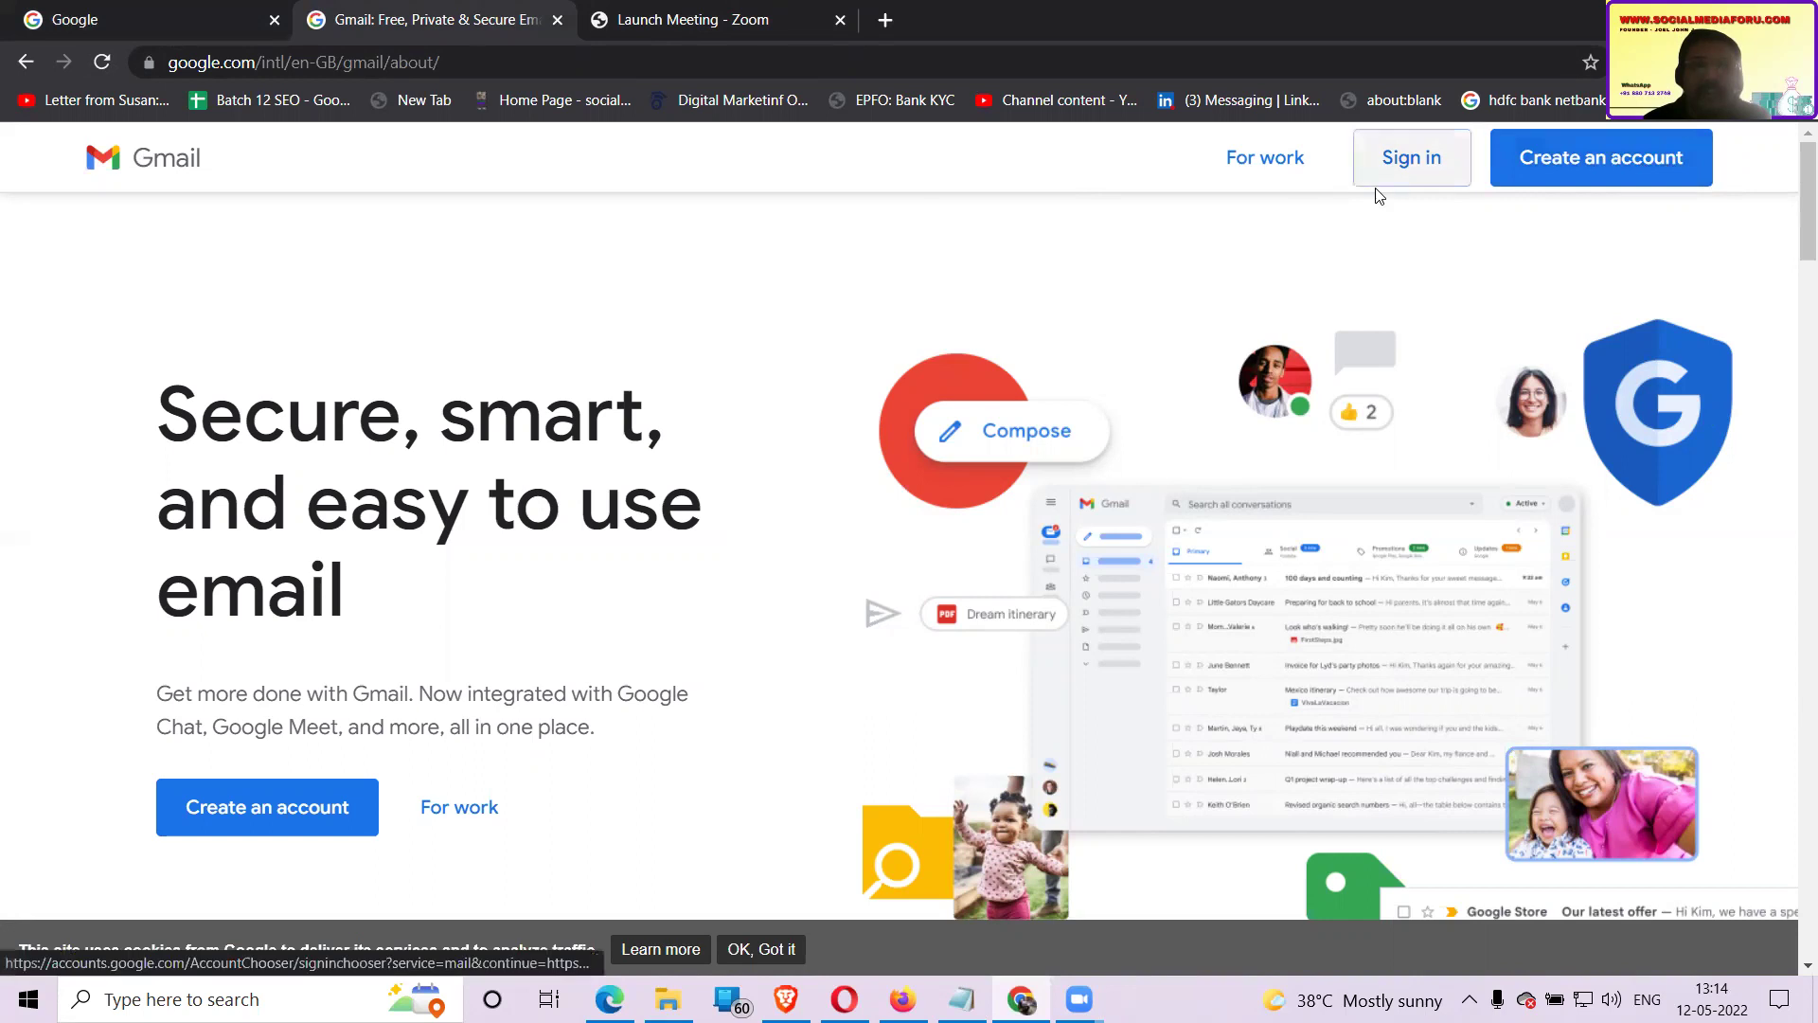
pyautogui.click(169, 15)
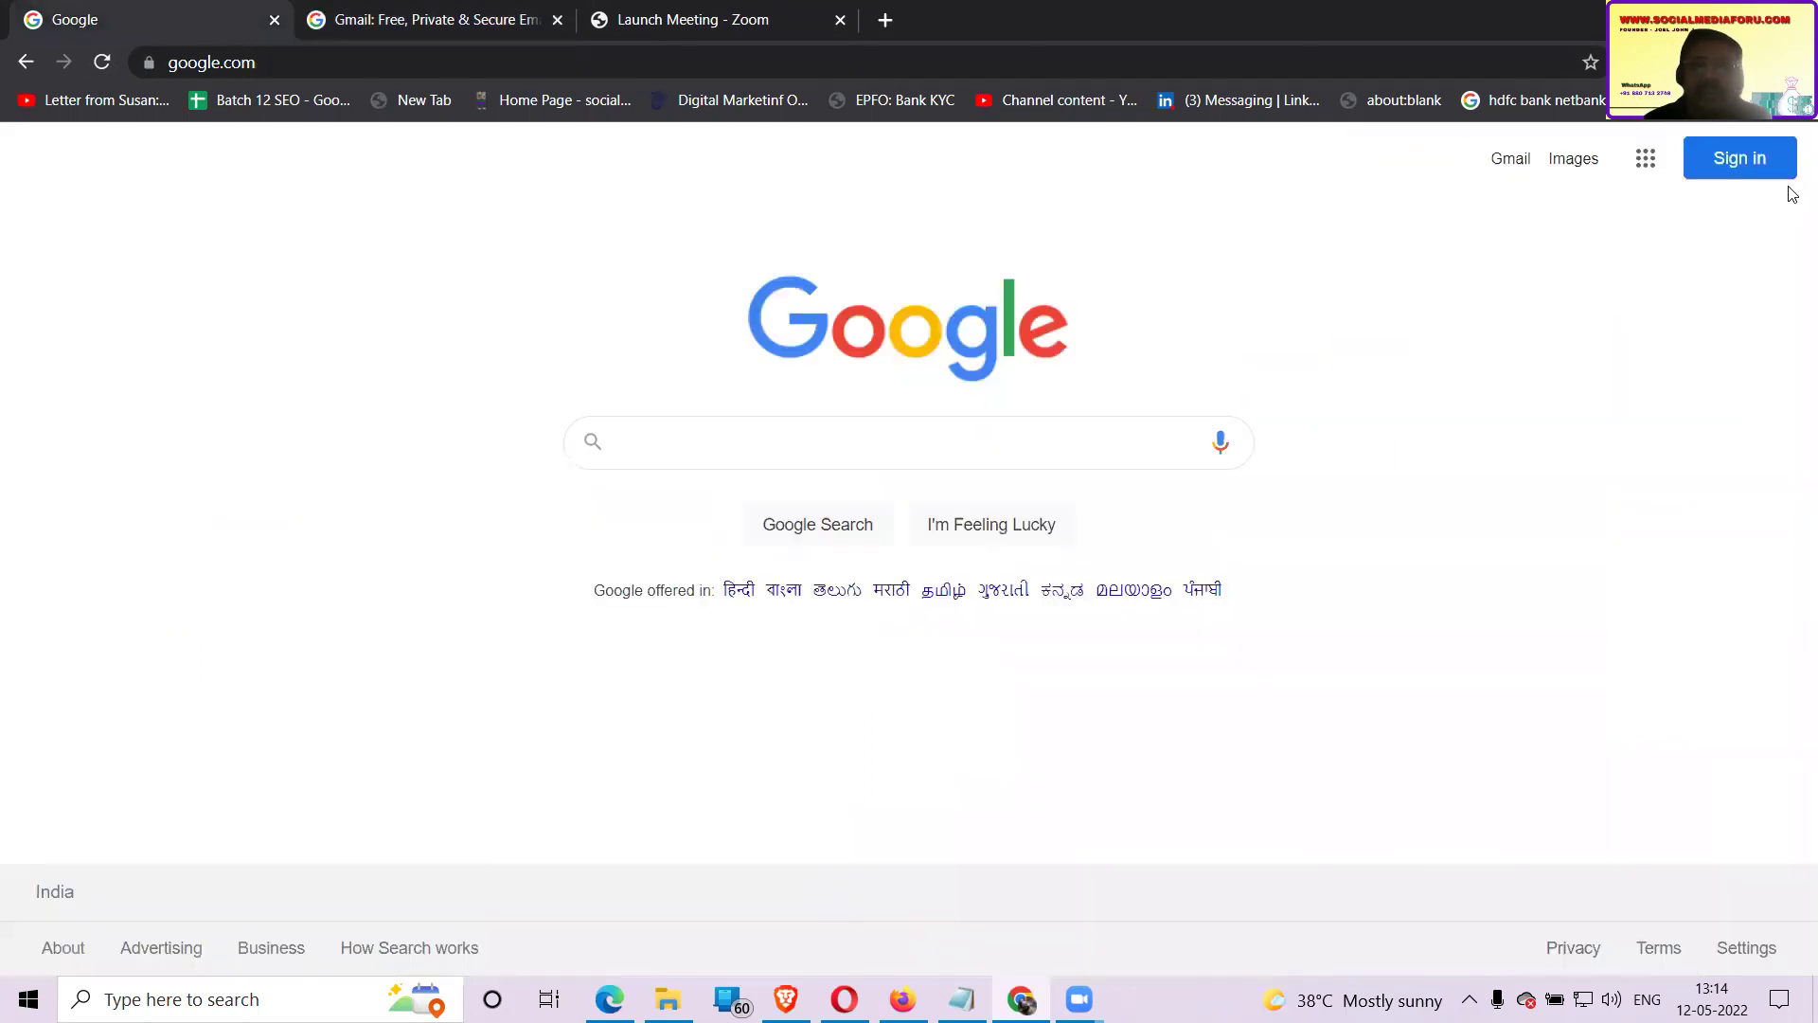
pyautogui.click(1741, 161)
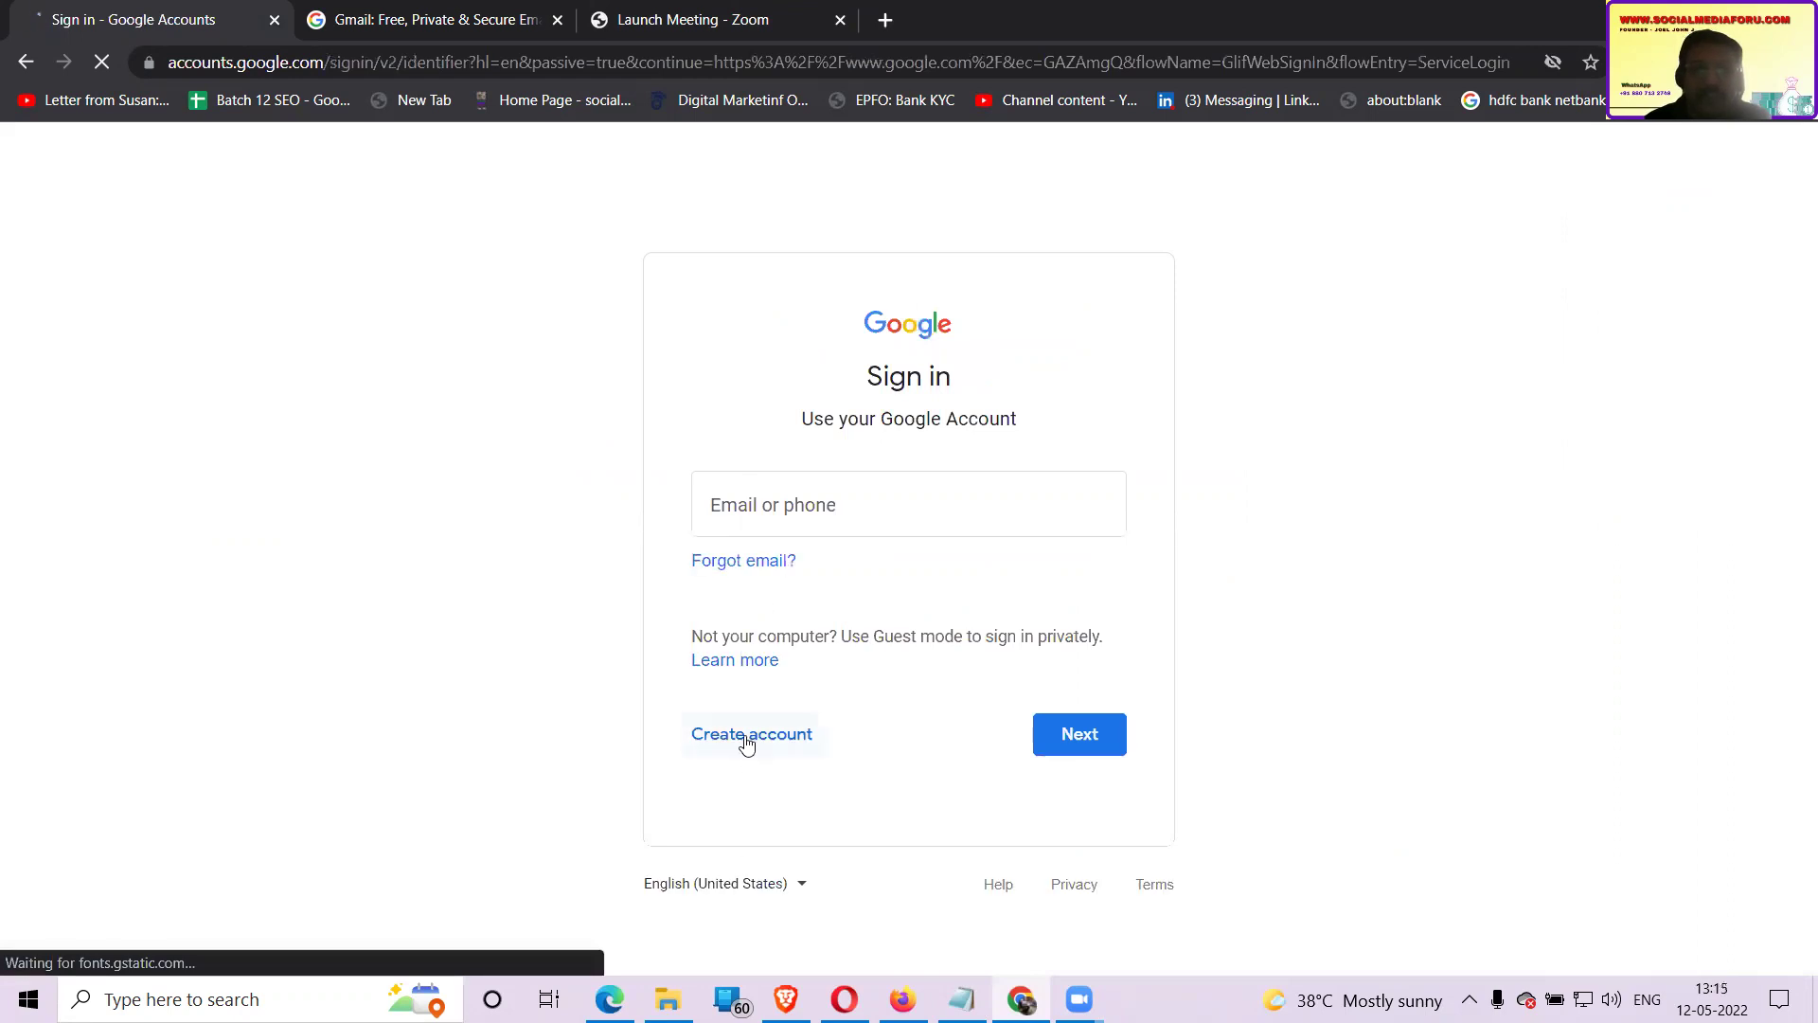
# Step: Return to the Google sign-in tab and bring up the Create account choices
pyautogui.click(541, 10)
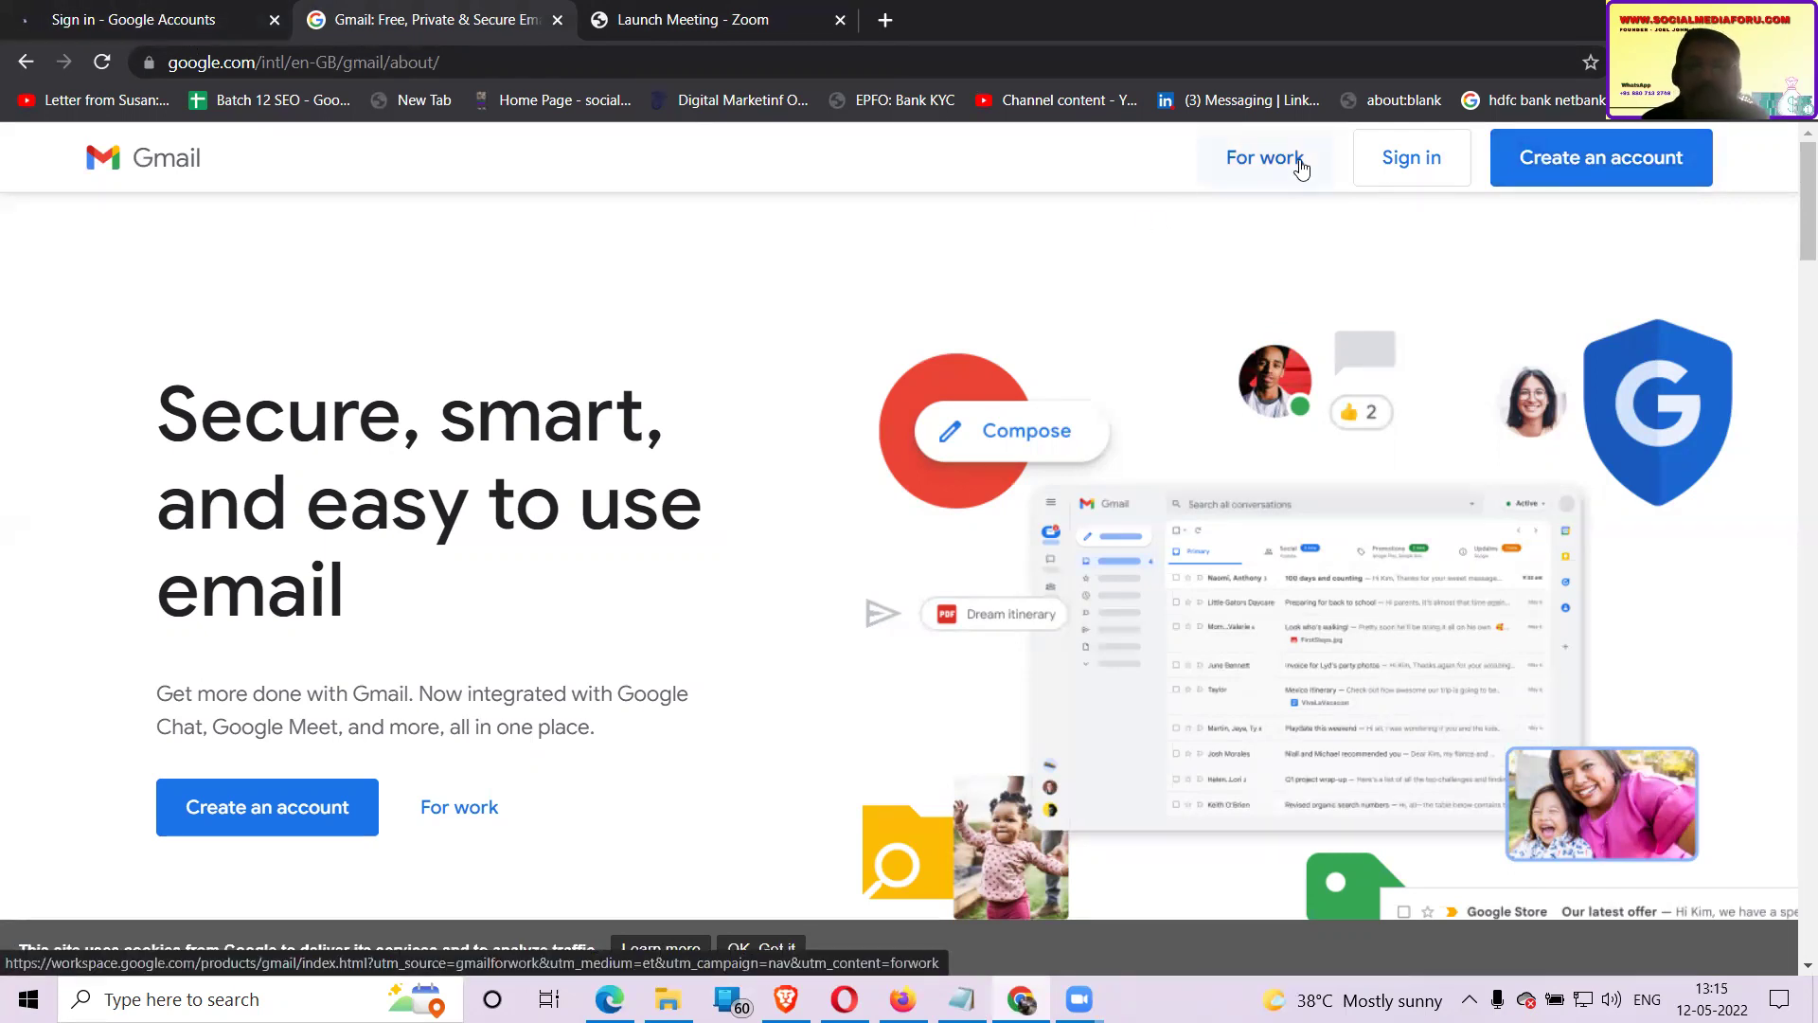
pyautogui.click(161, 24)
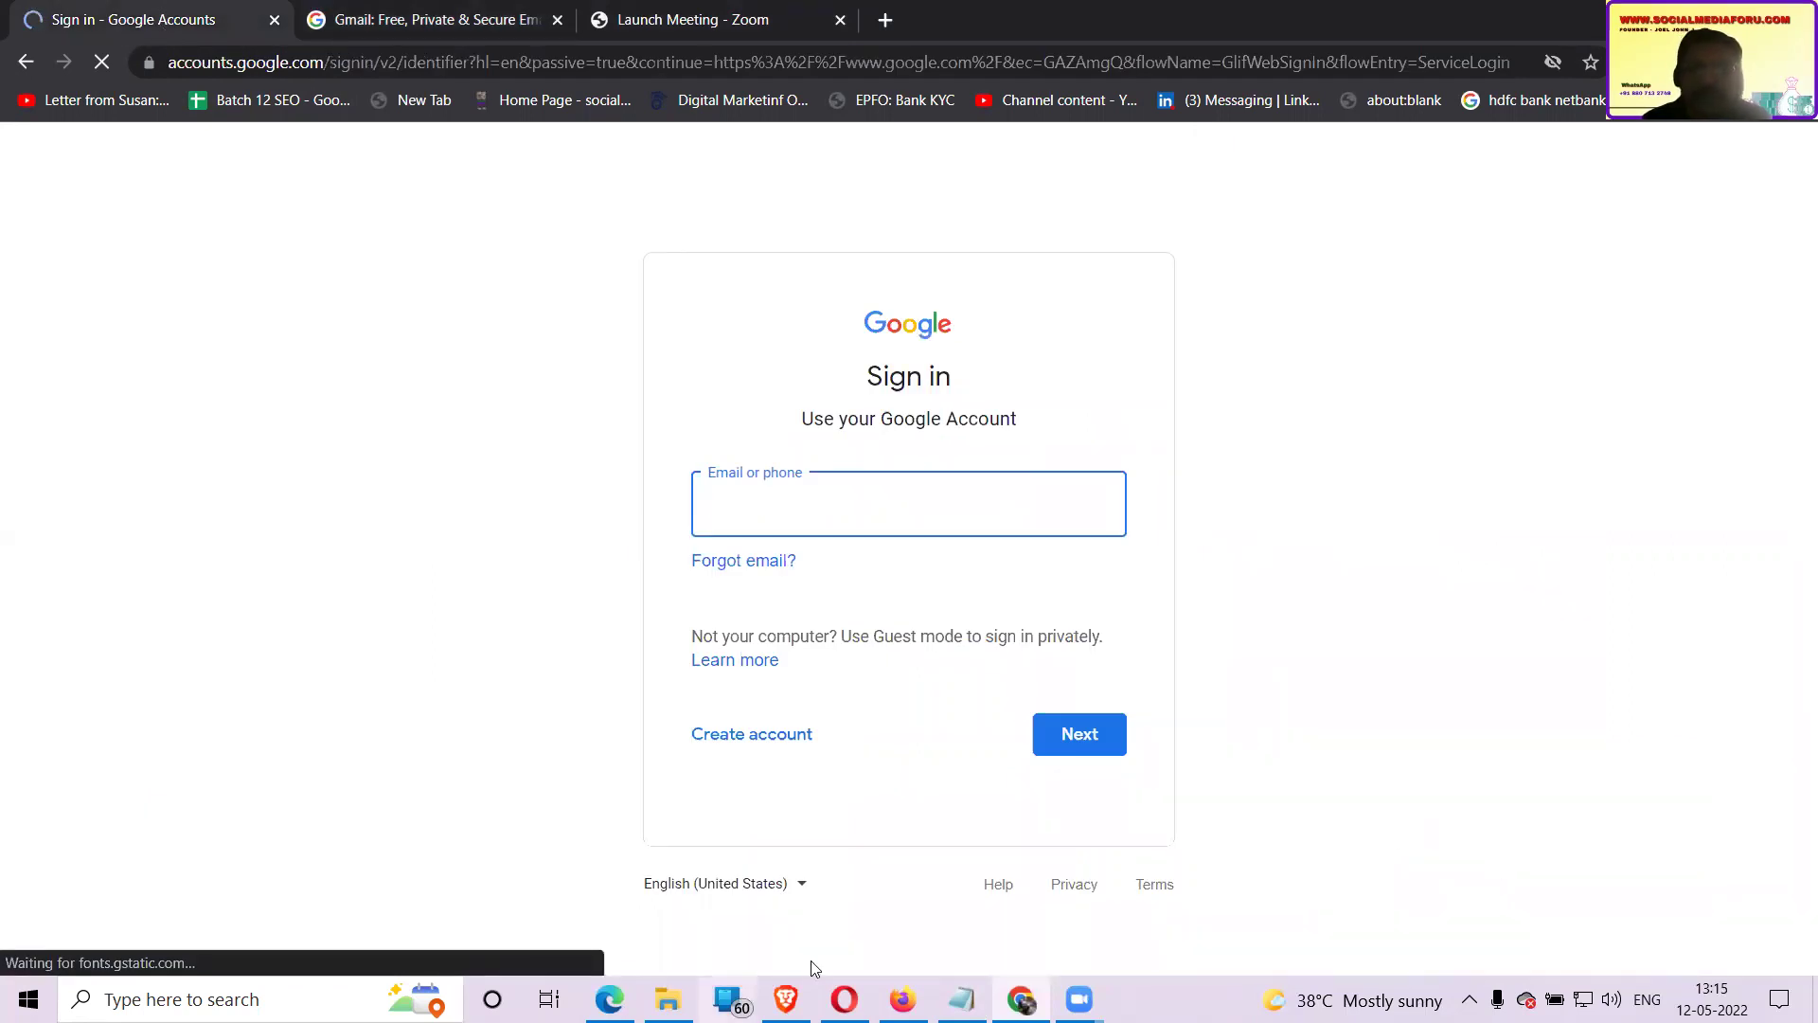
pyautogui.click(780, 739)
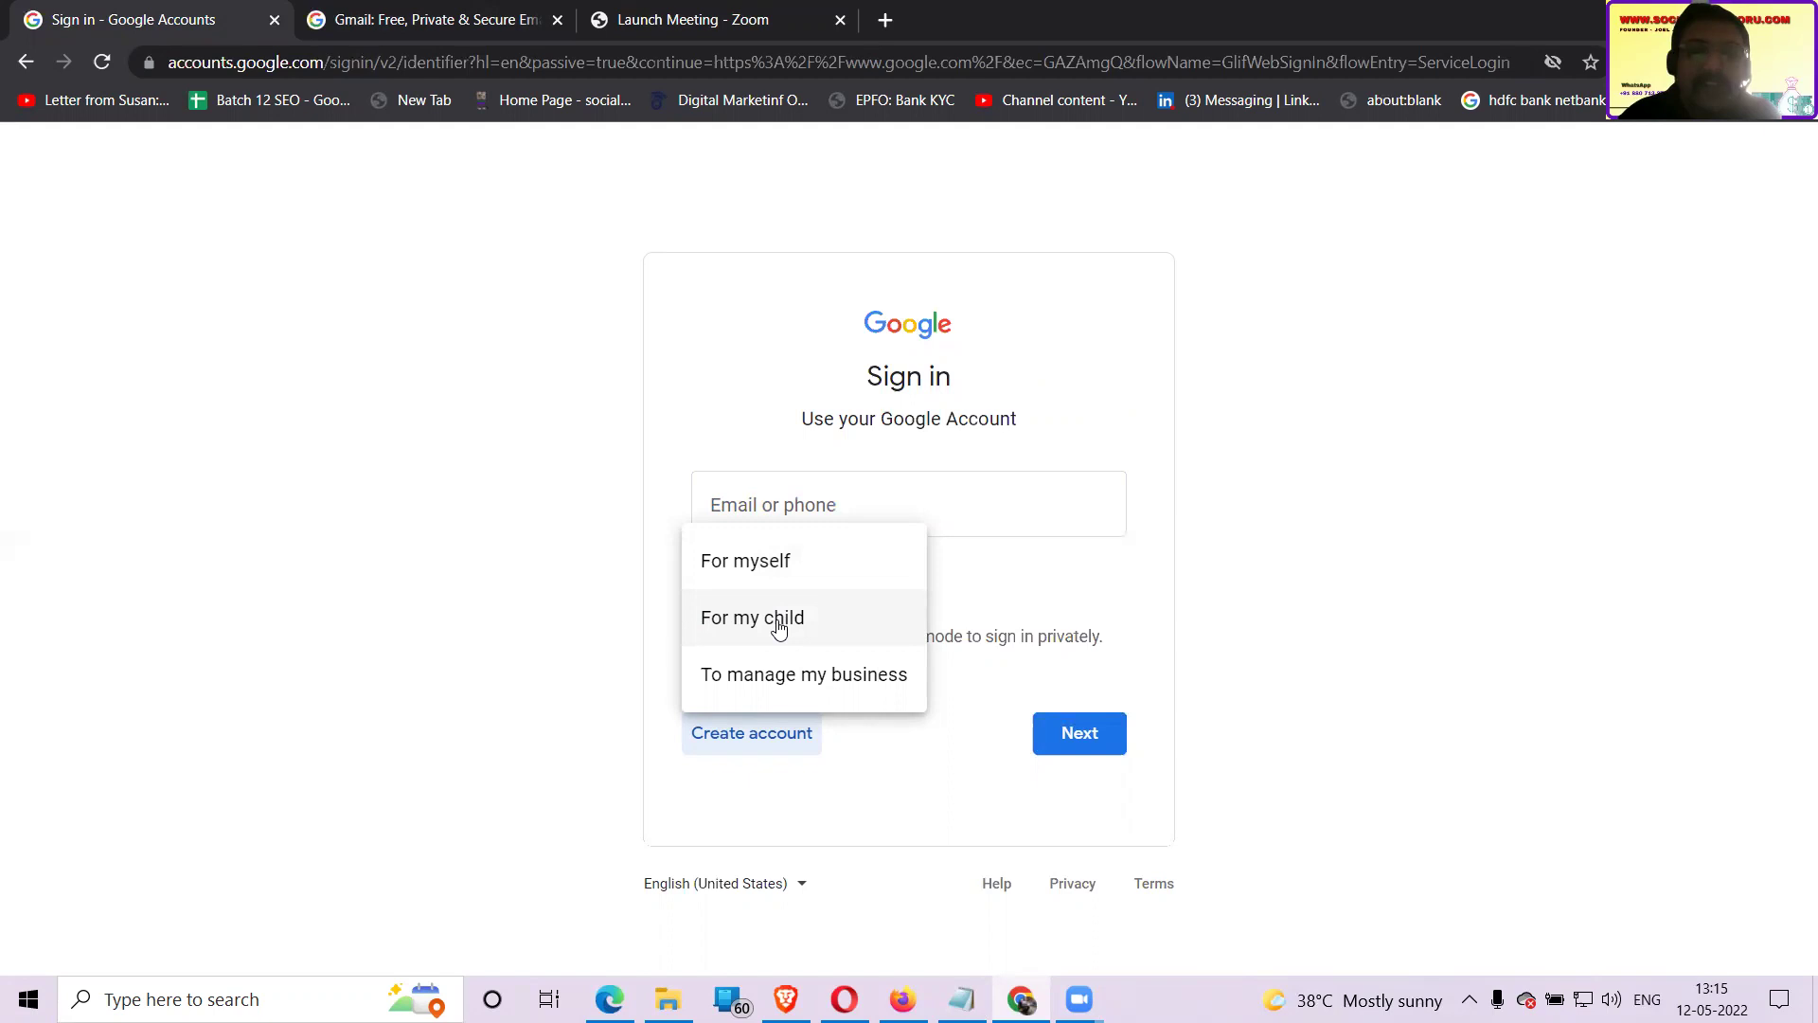
# Step: Choose For myself and enter the account holder's first and last name
pyautogui.click(777, 561)
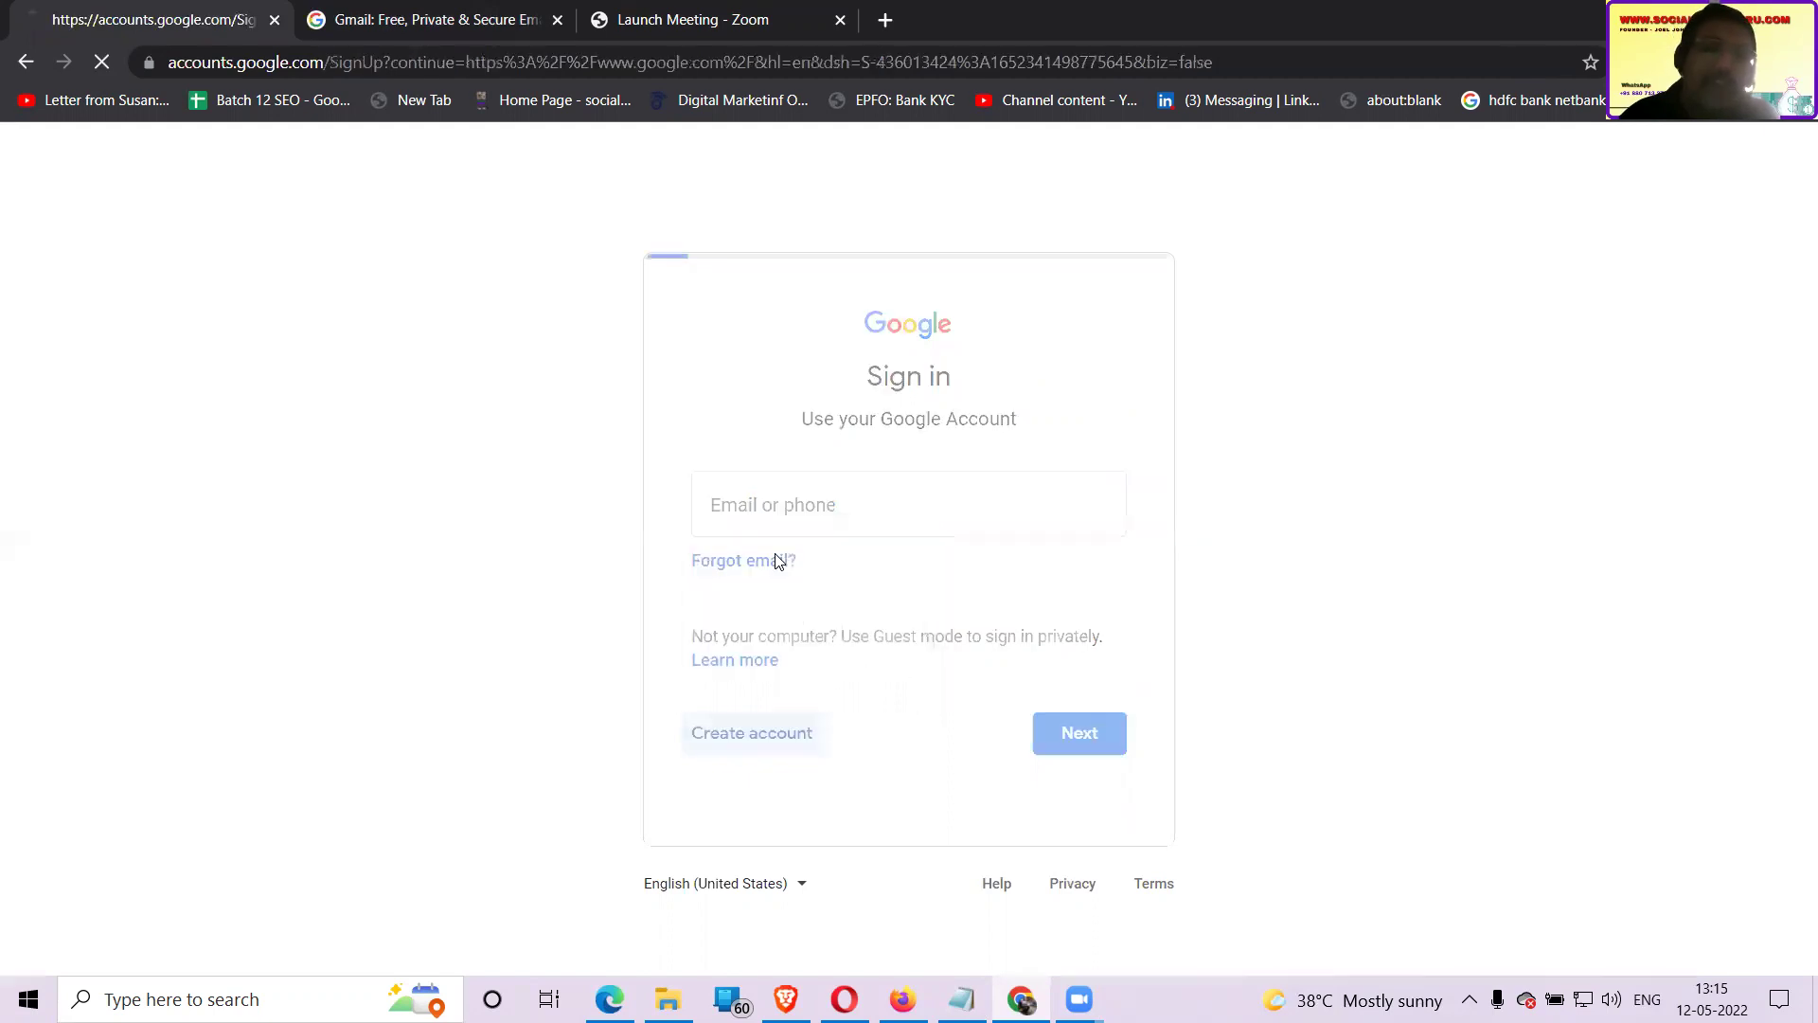
pyautogui.press('Tab')
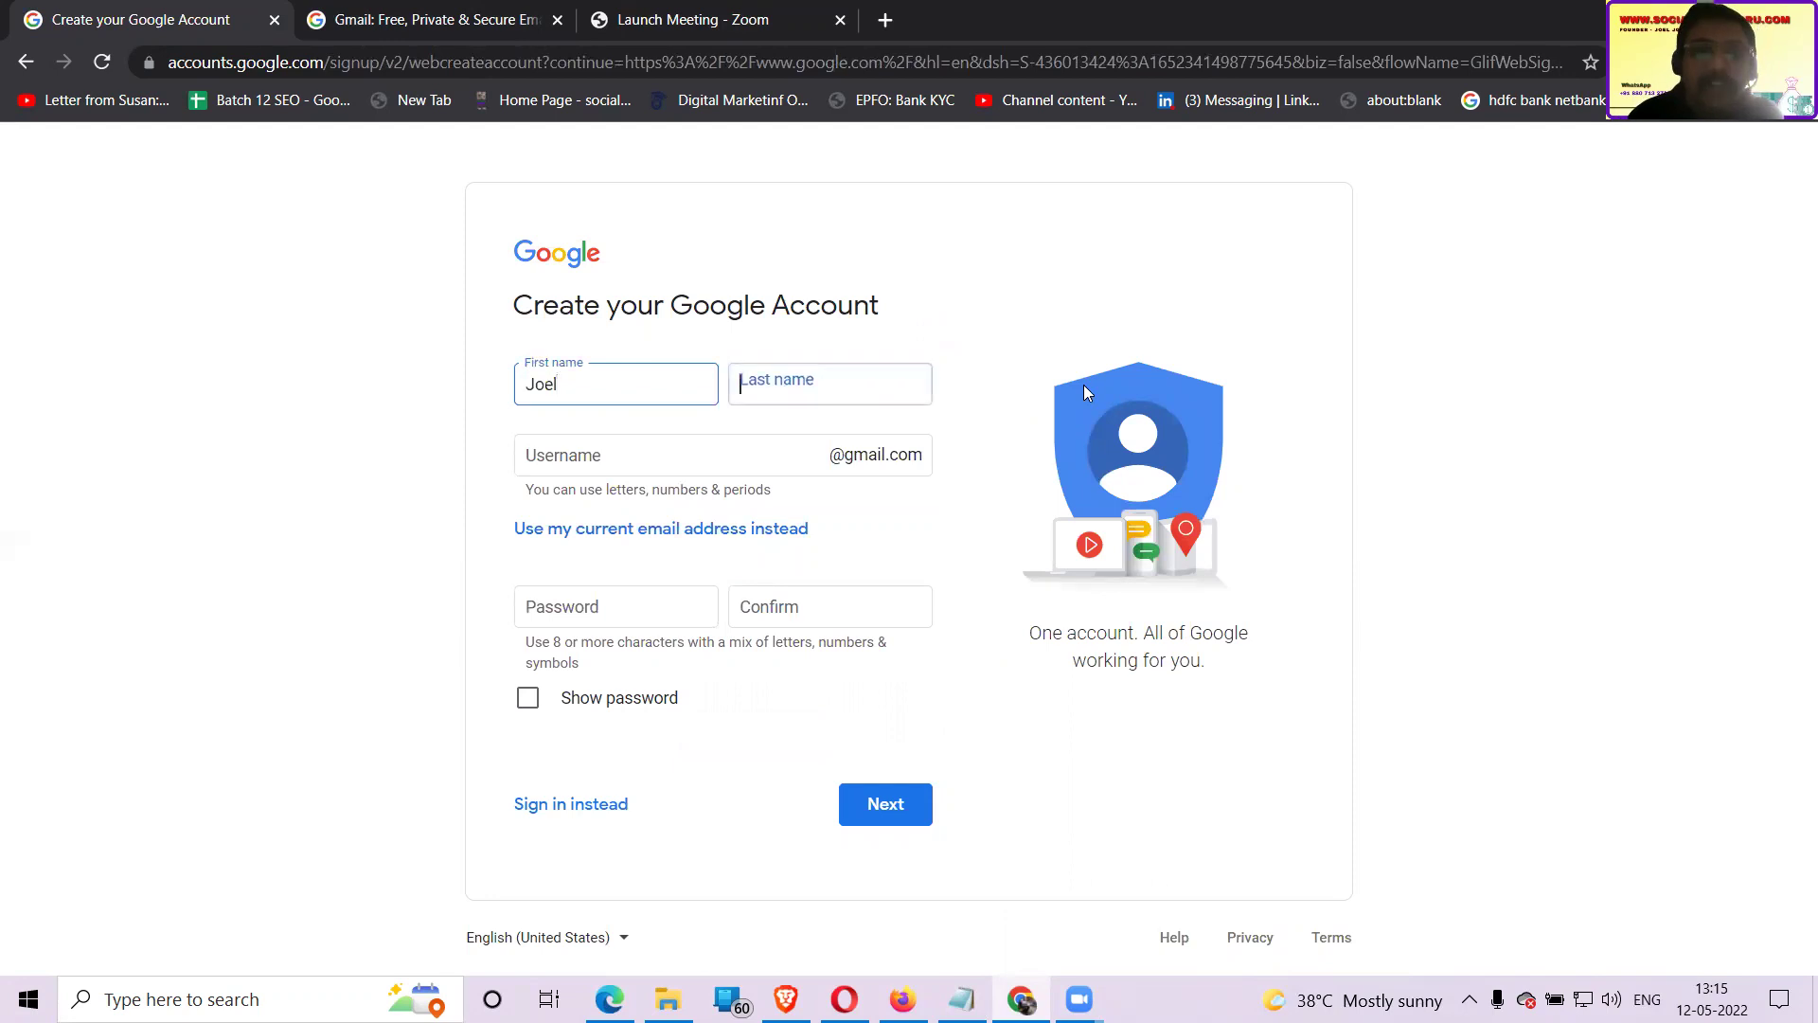
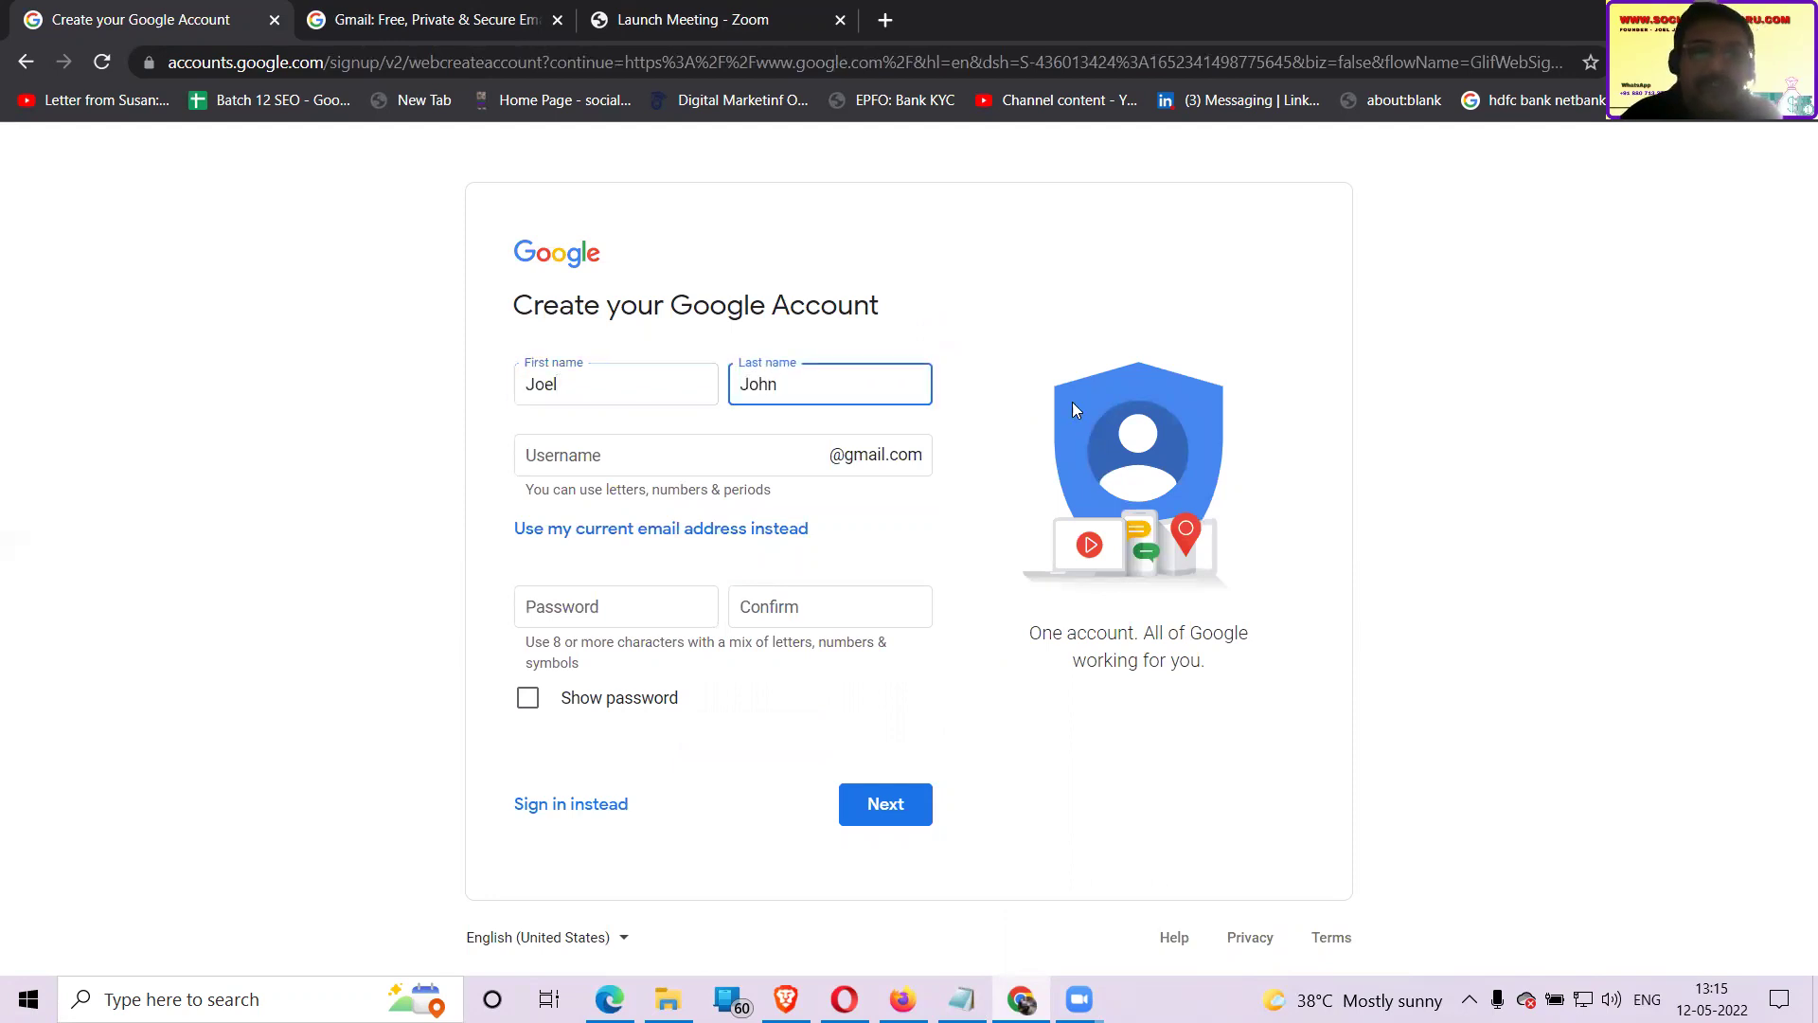
# Step: Enter a desired username, fixing its misspelled ending, and move on toward the password
pyautogui.click(694, 464)
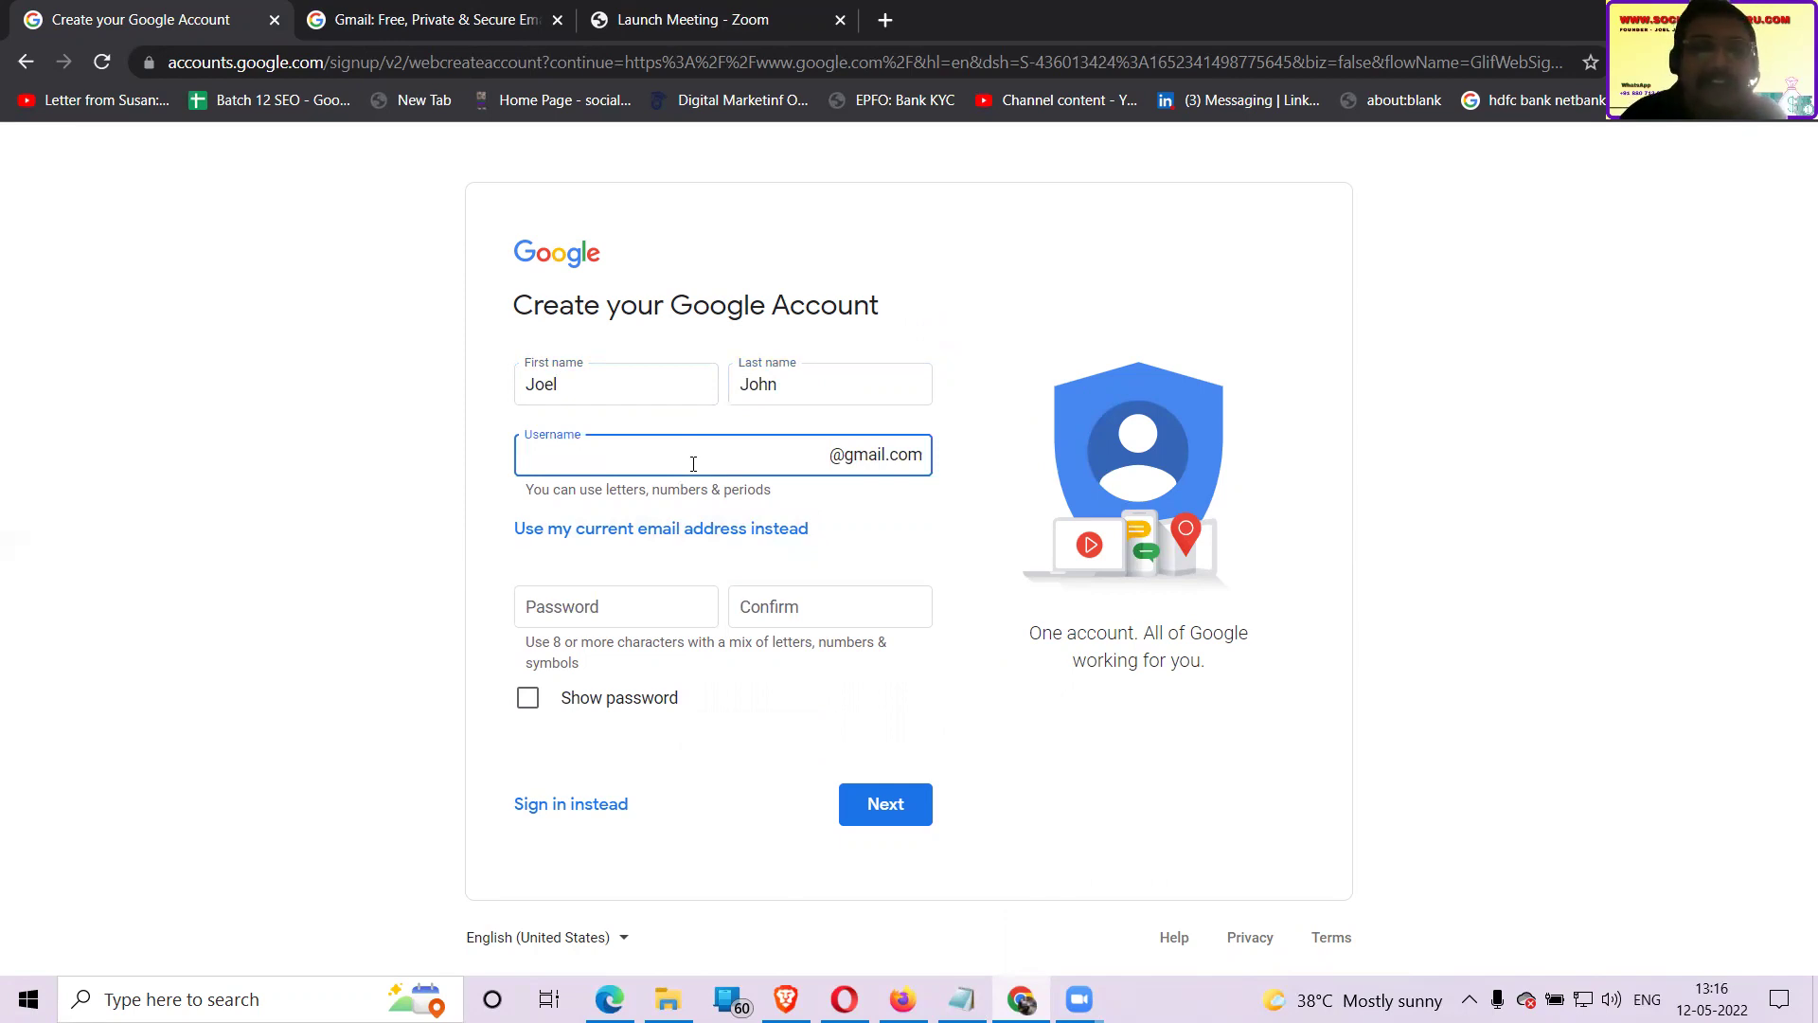
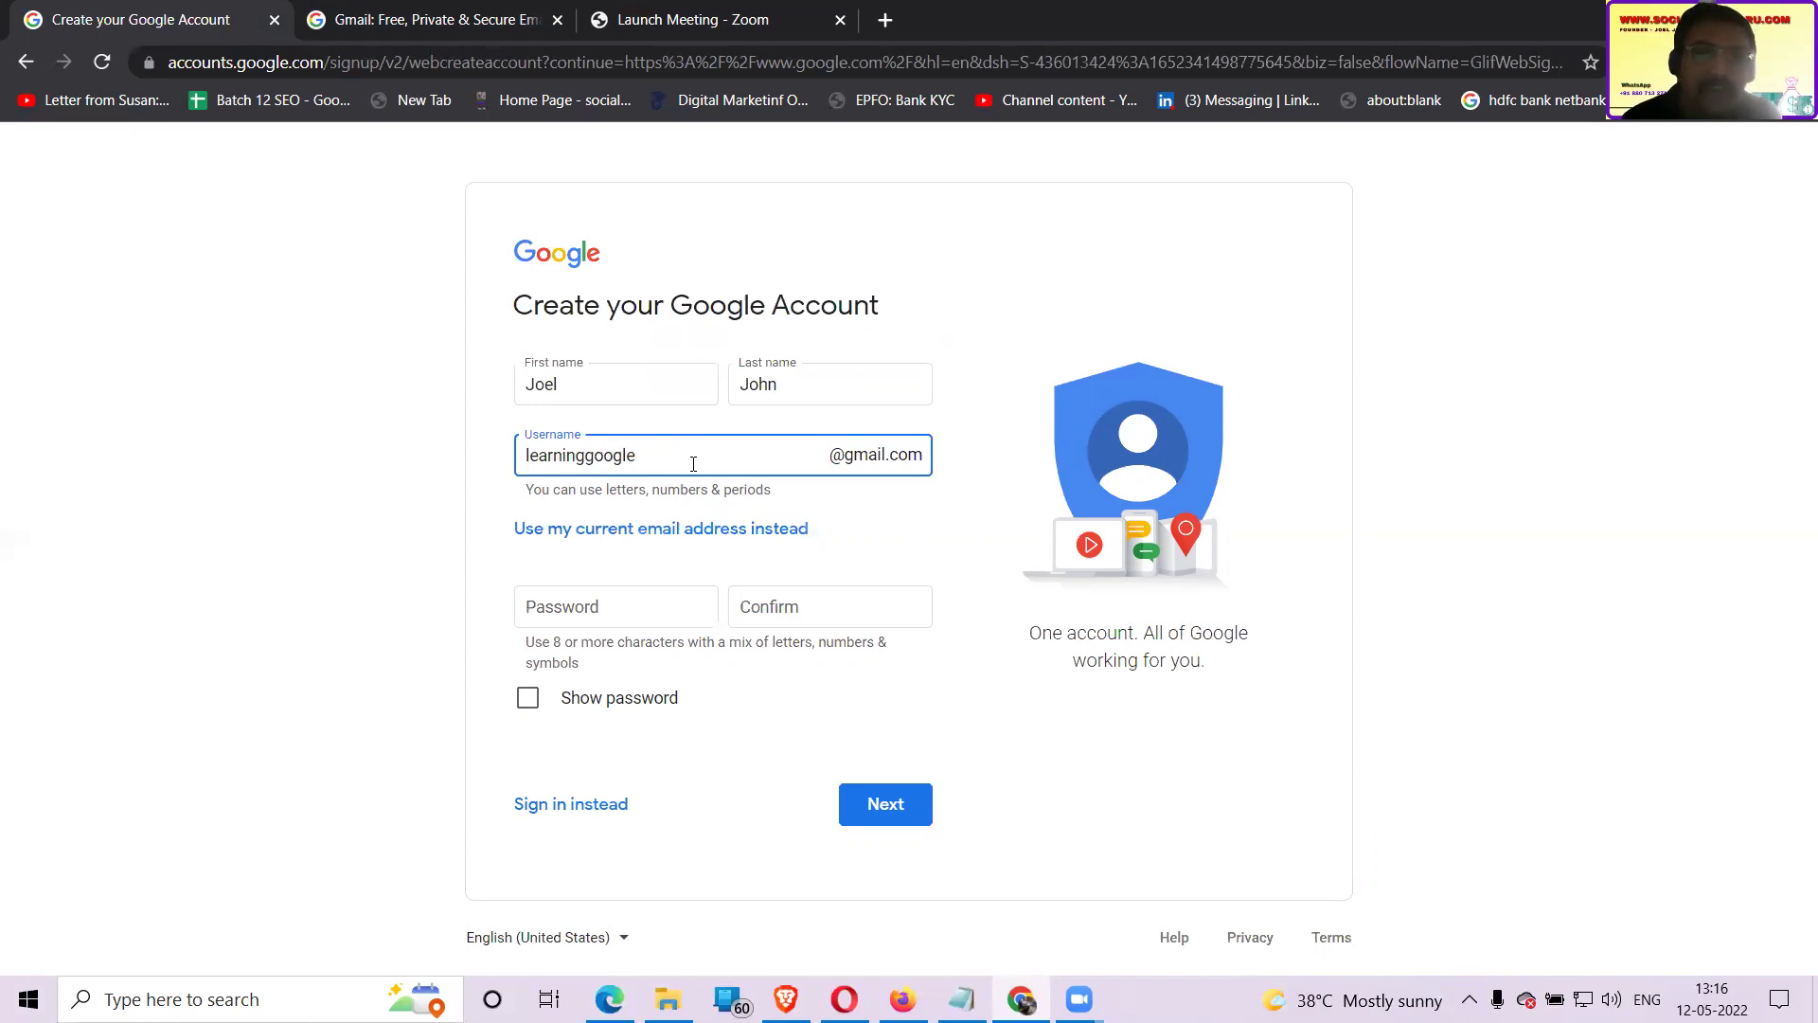
pyautogui.click(602, 611)
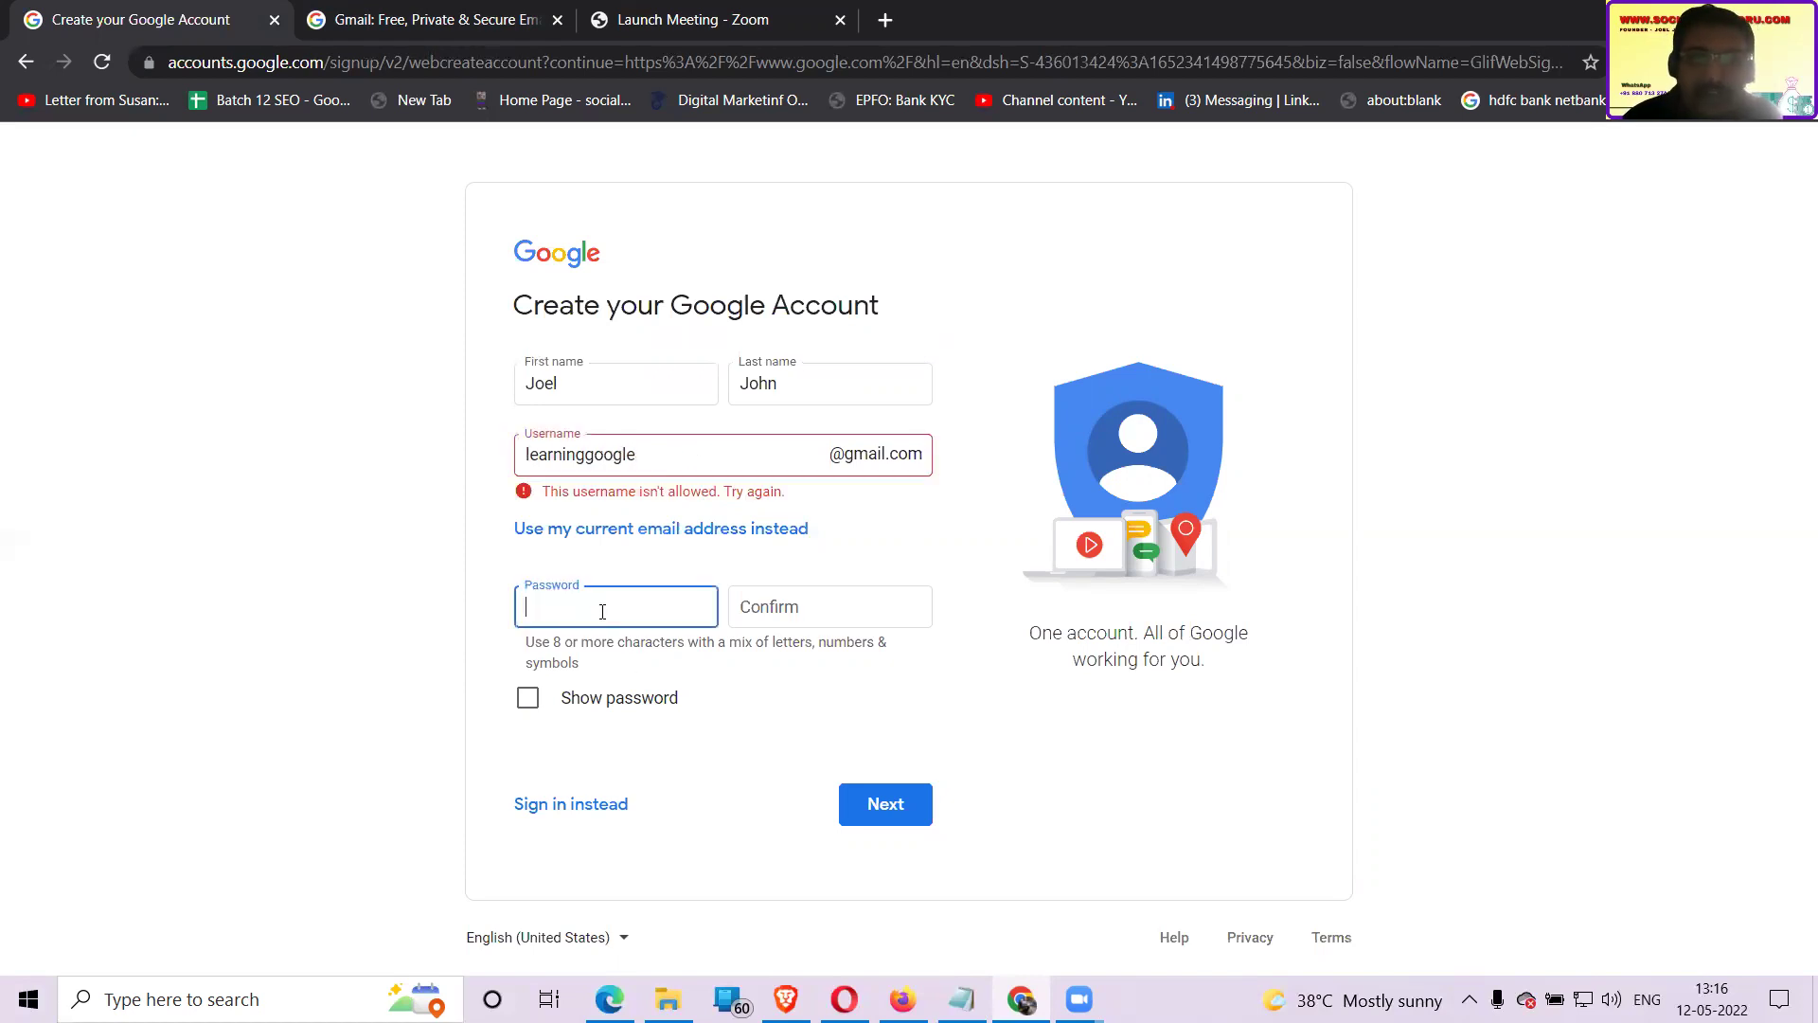
# Step: Rework the username into a social-media variant and check whether it's available
pyautogui.click(682, 462)
pyautogui.press('BackSpace')
pyautogui.press('BackSpace')
pyautogui.press('BackSpace')
pyautogui.press('BackSpace')
pyautogui.press('BackSpace')
pyautogui.press('BackSpace')
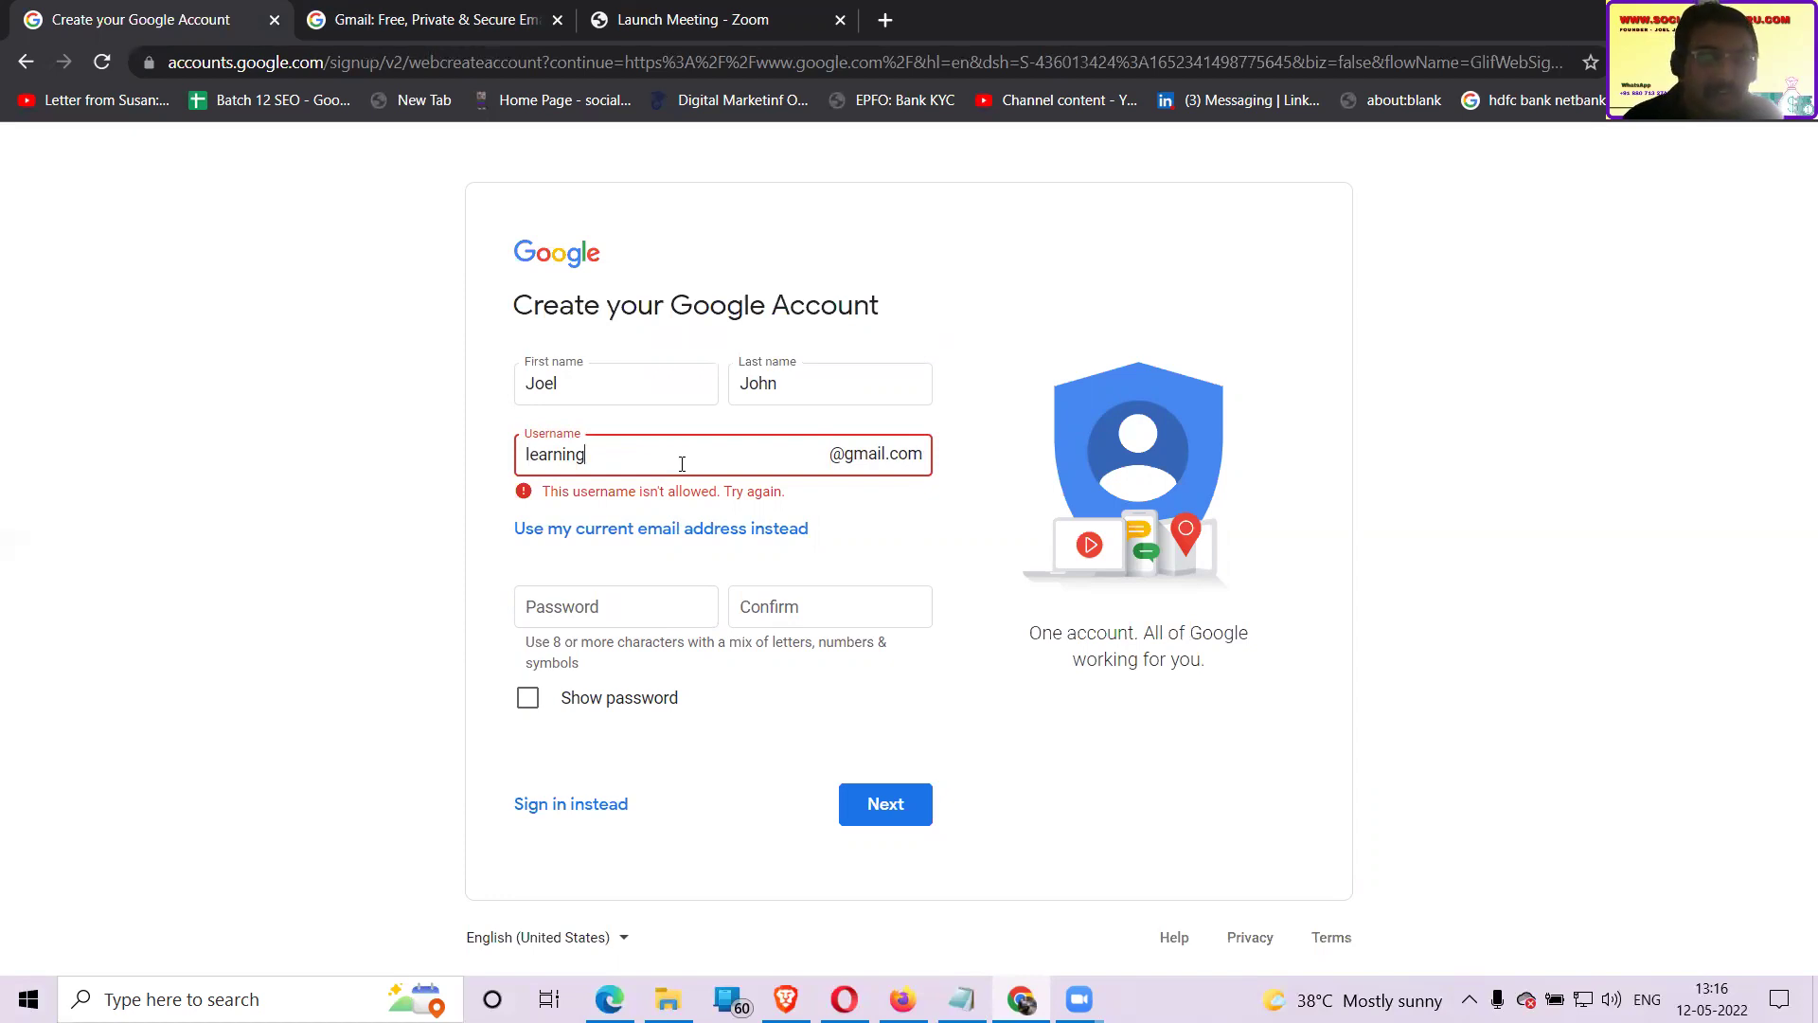
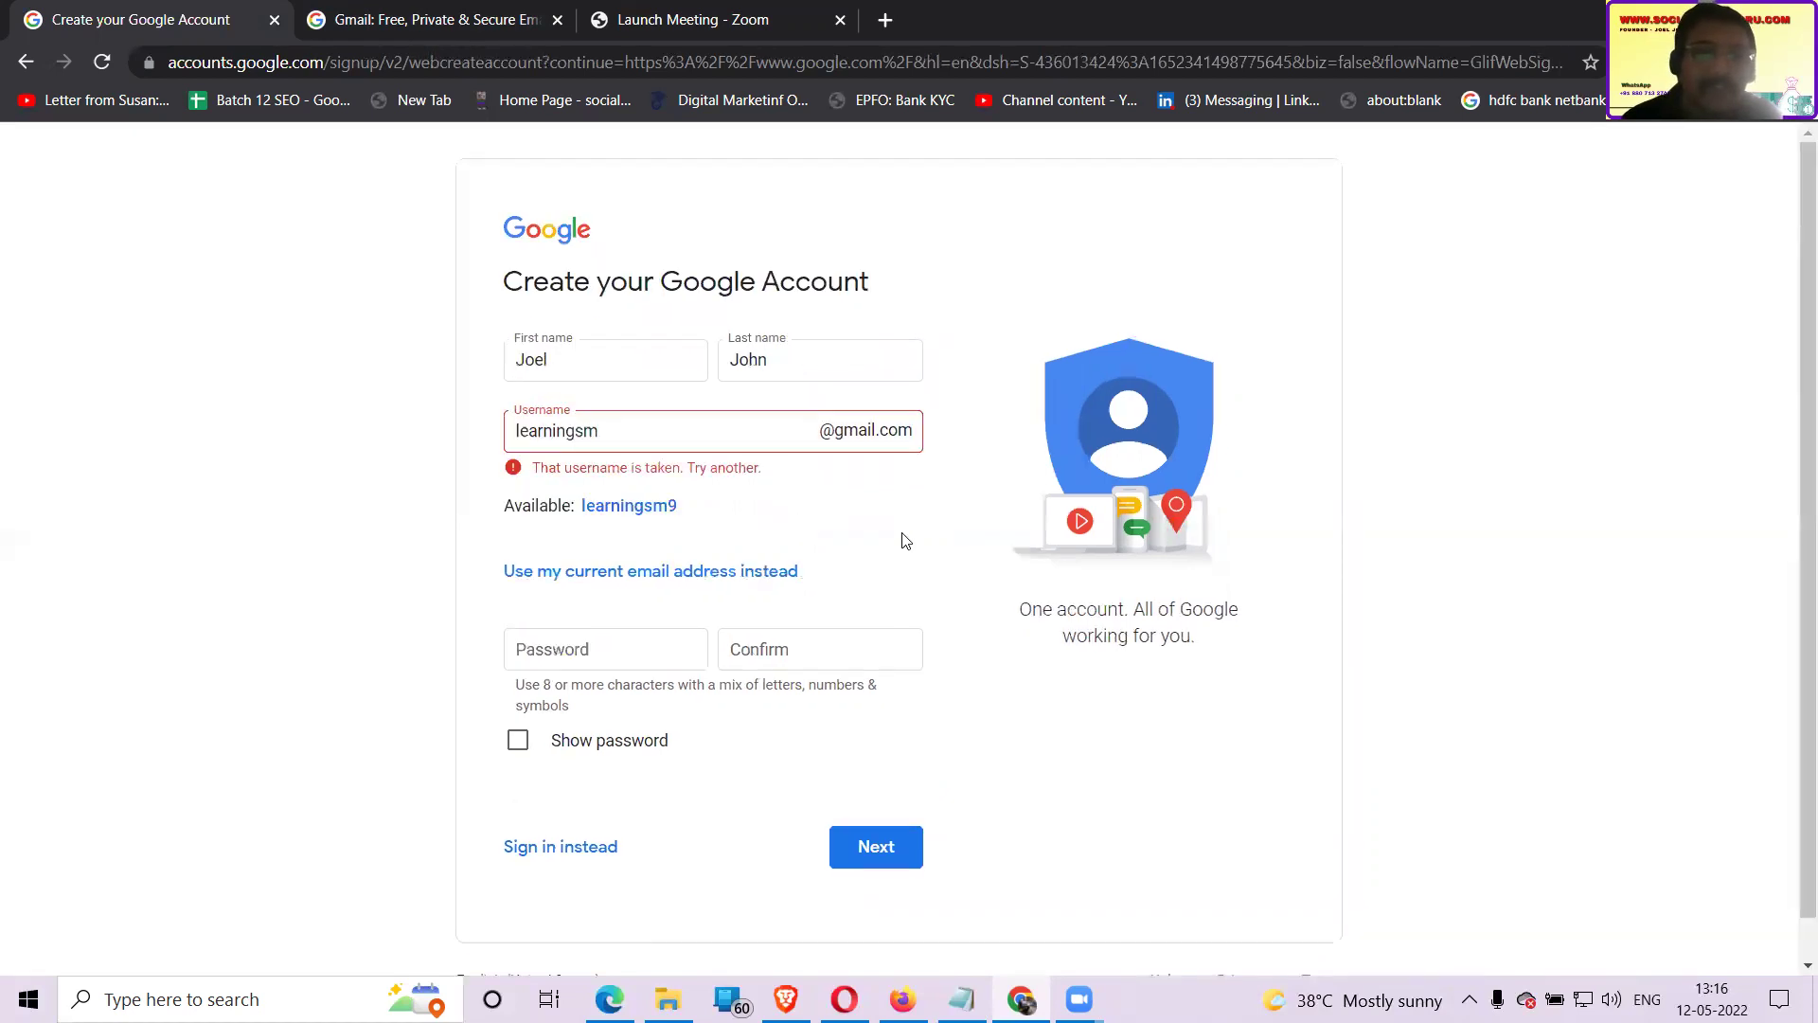
pyautogui.click(630, 433)
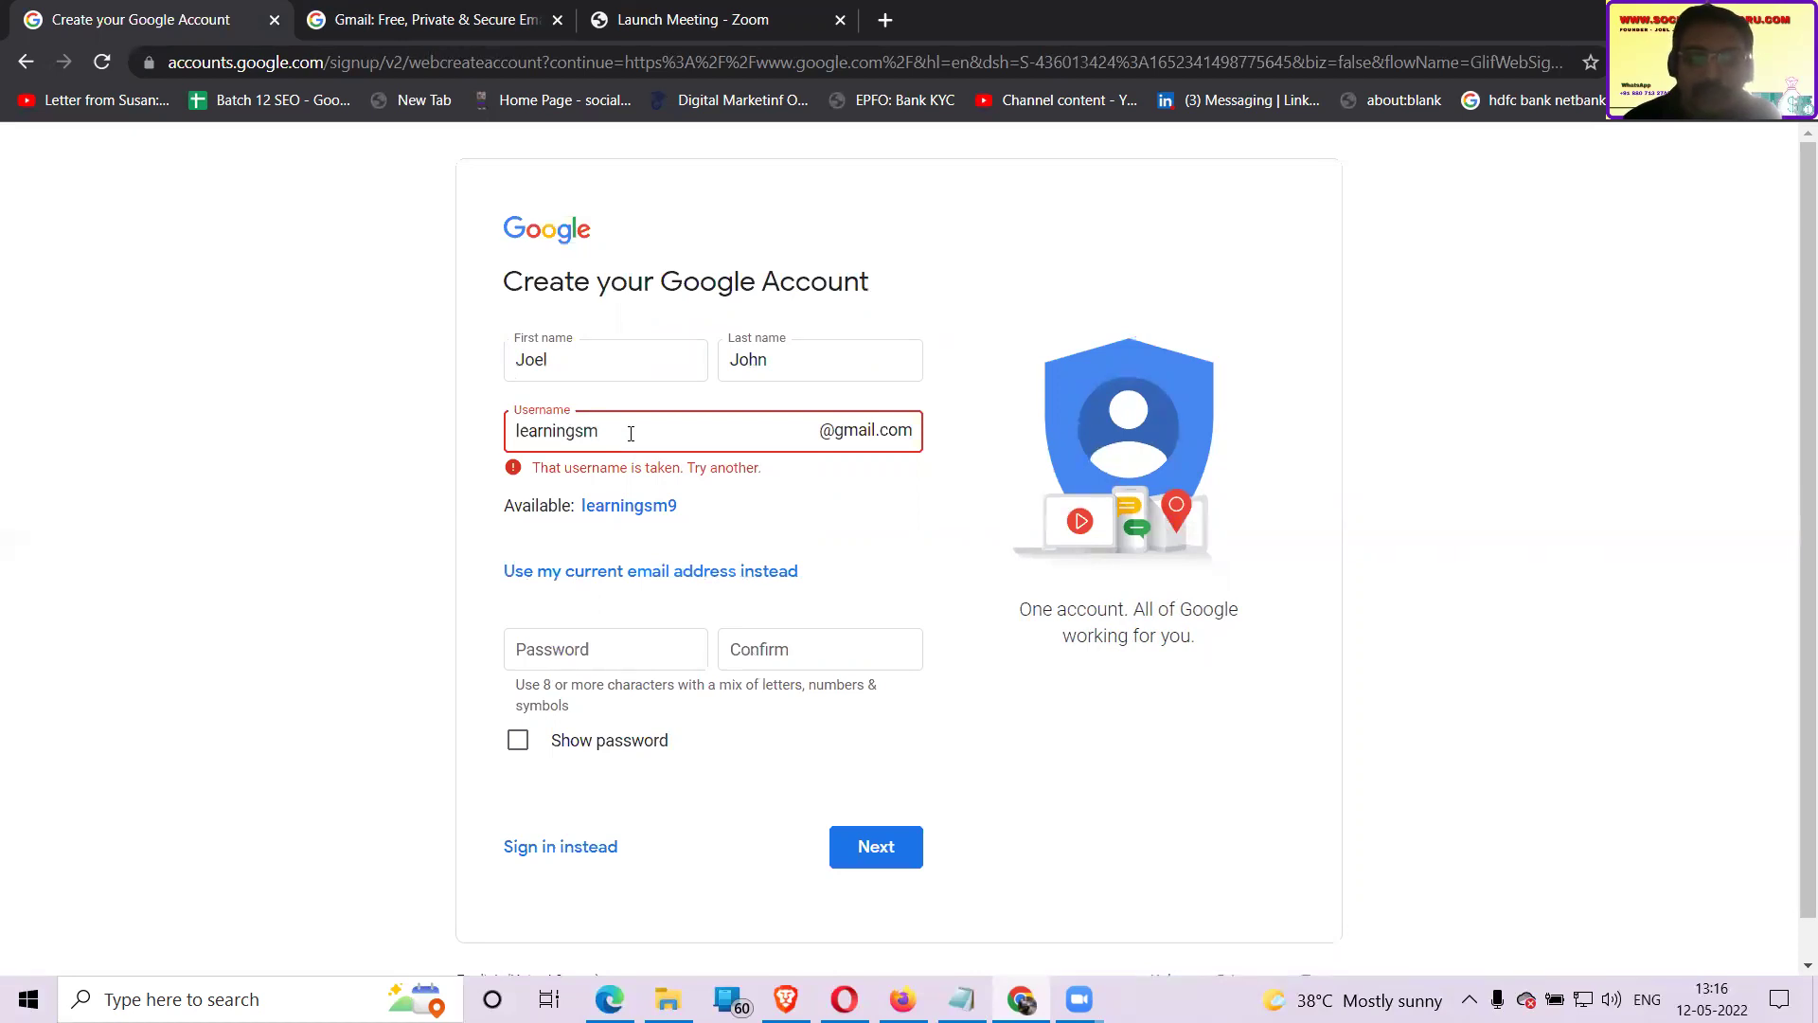
pyautogui.press('BackSpace')
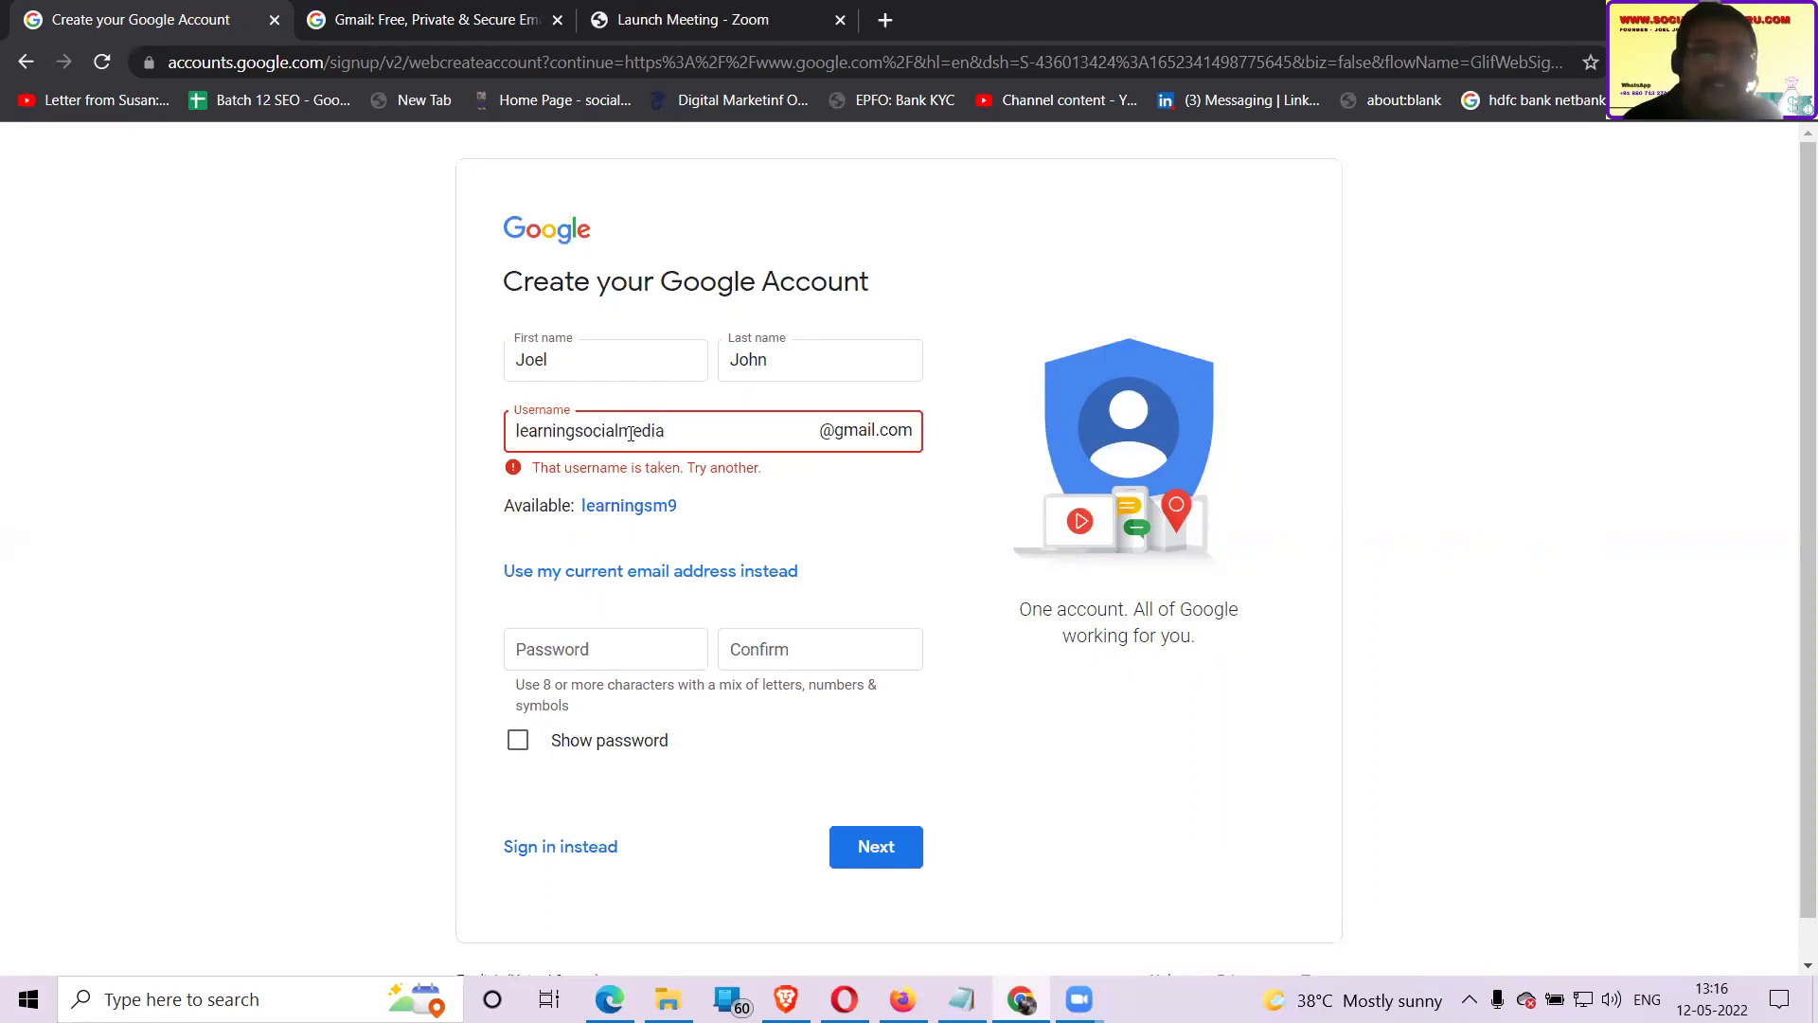
pyautogui.click(445, 426)
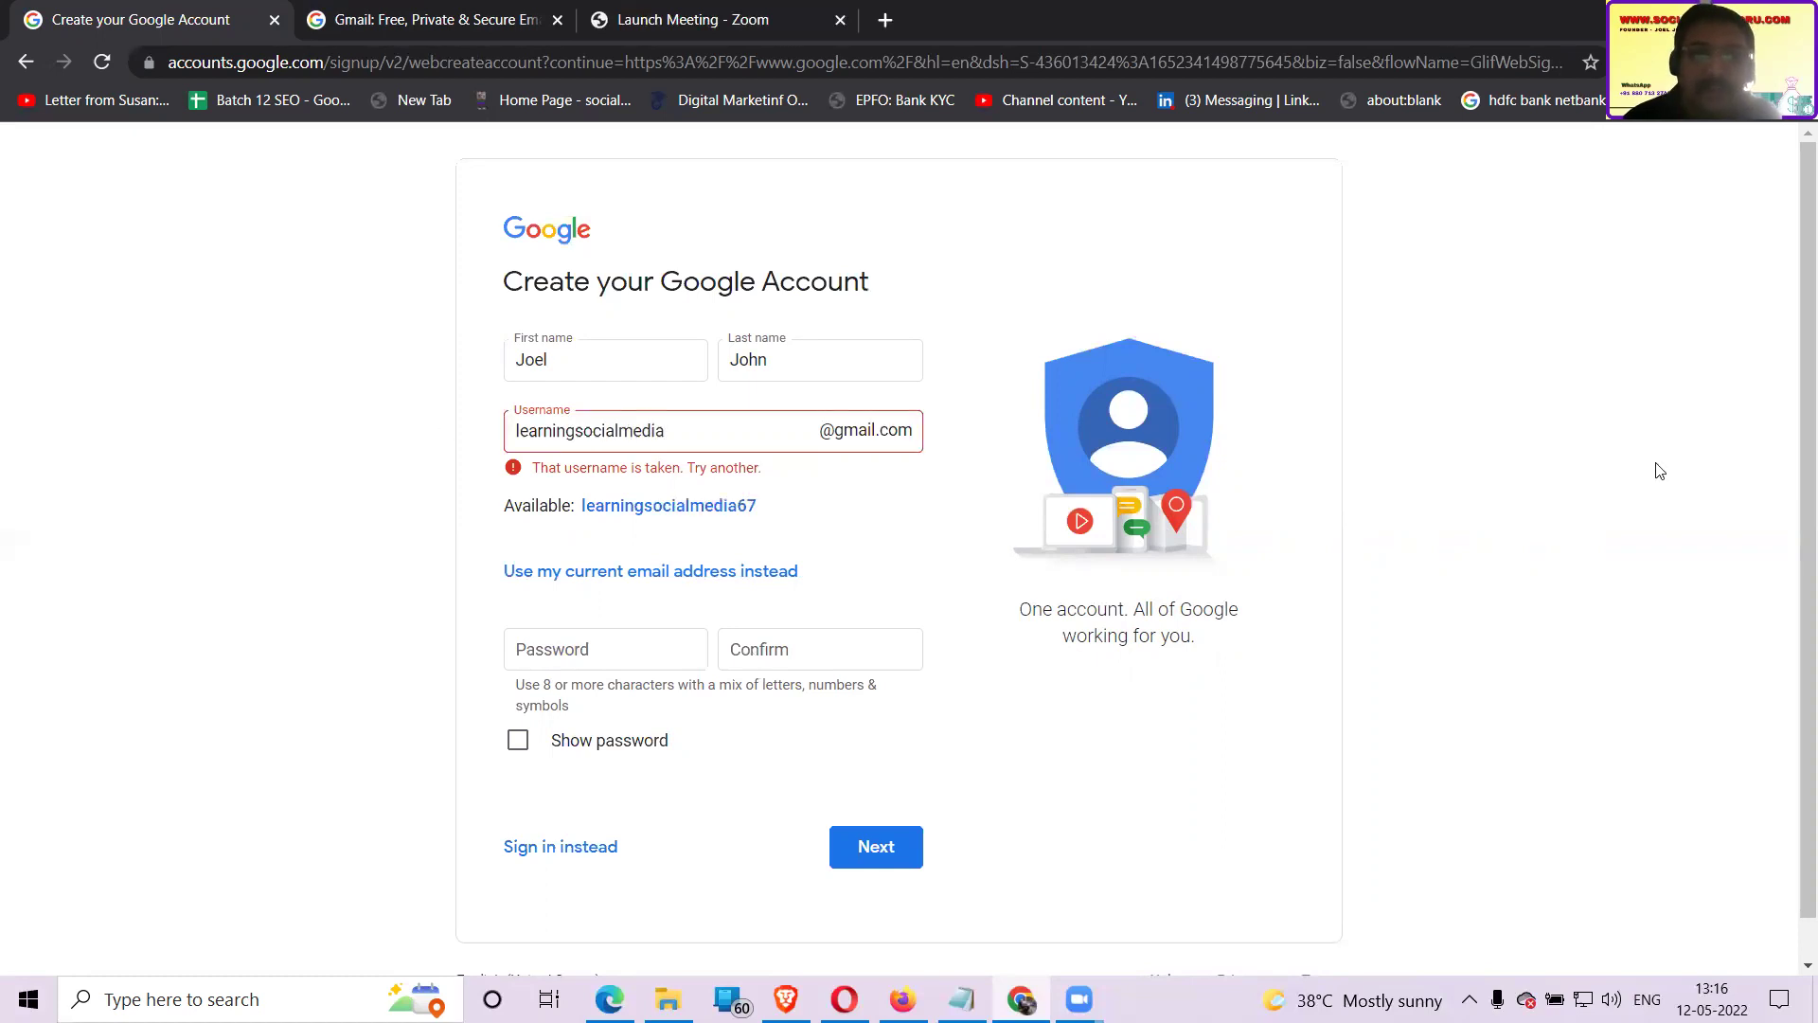
# Step: Shorten the username and append 'jj' so it's accepted
pyautogui.click(585, 431)
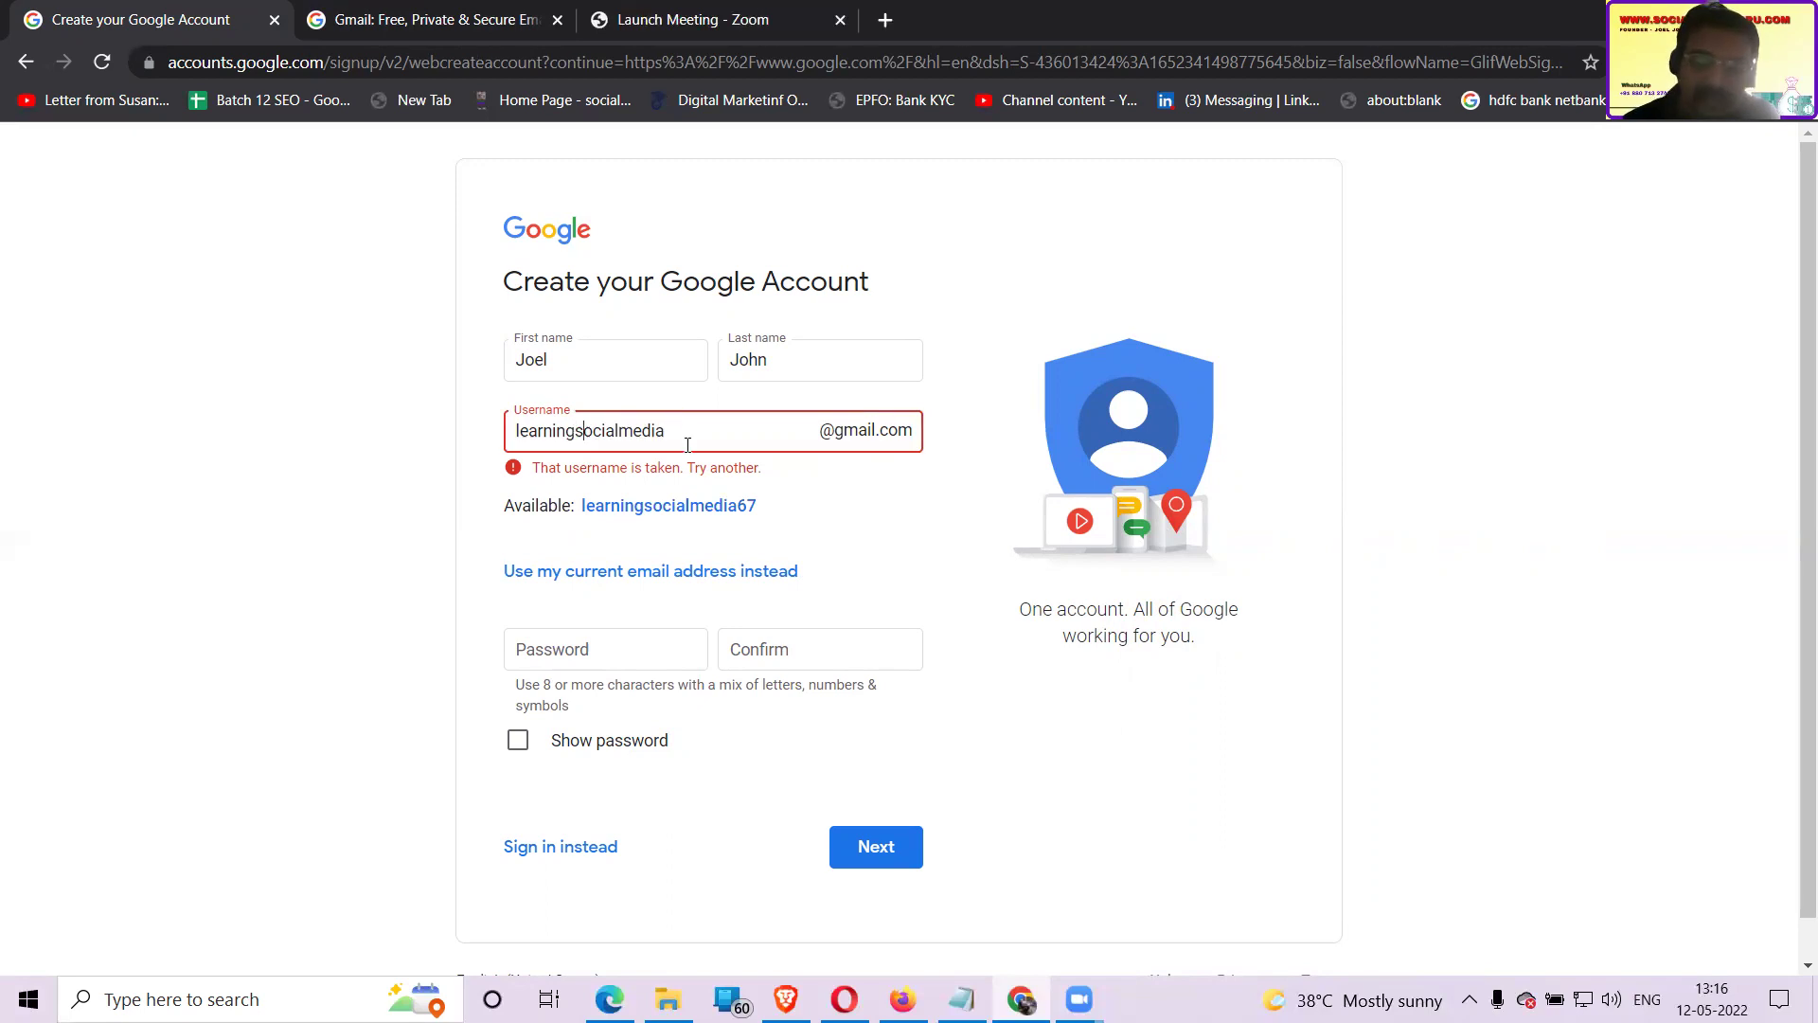
pyautogui.press('BackSpace')
pyautogui.press('BackSpace')
pyautogui.press('BackSpace')
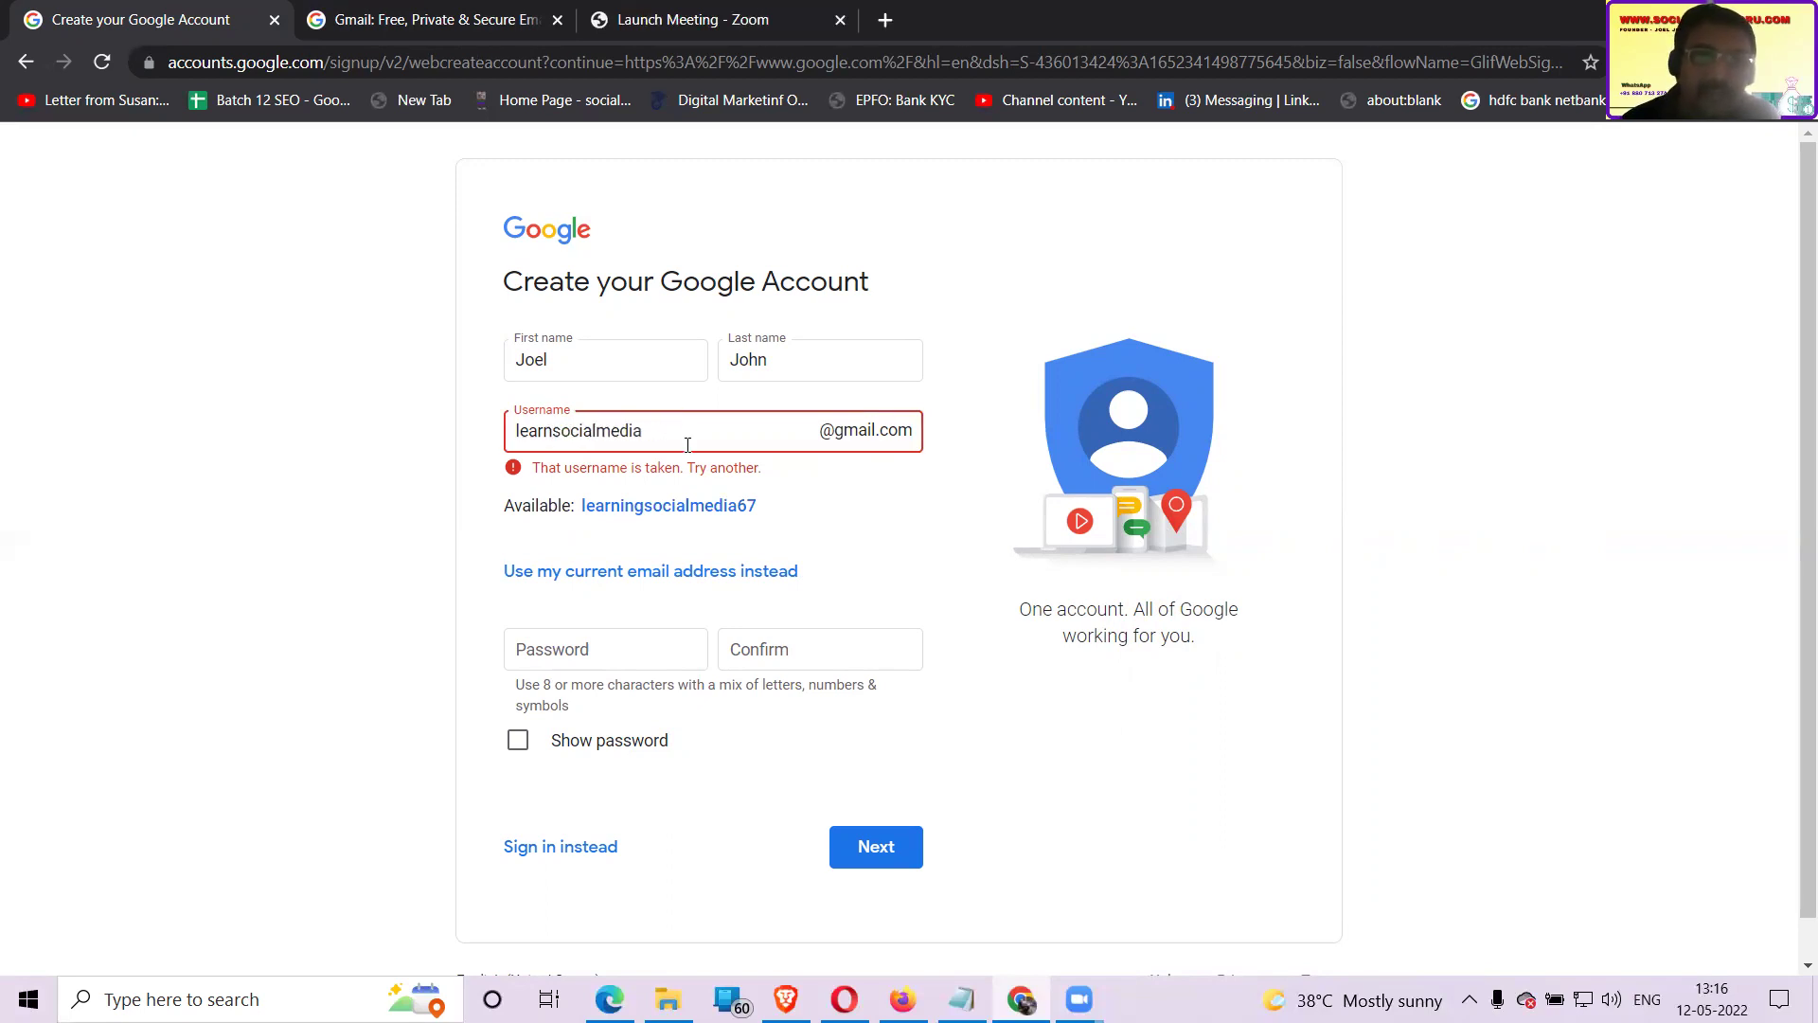
pyautogui.click(862, 538)
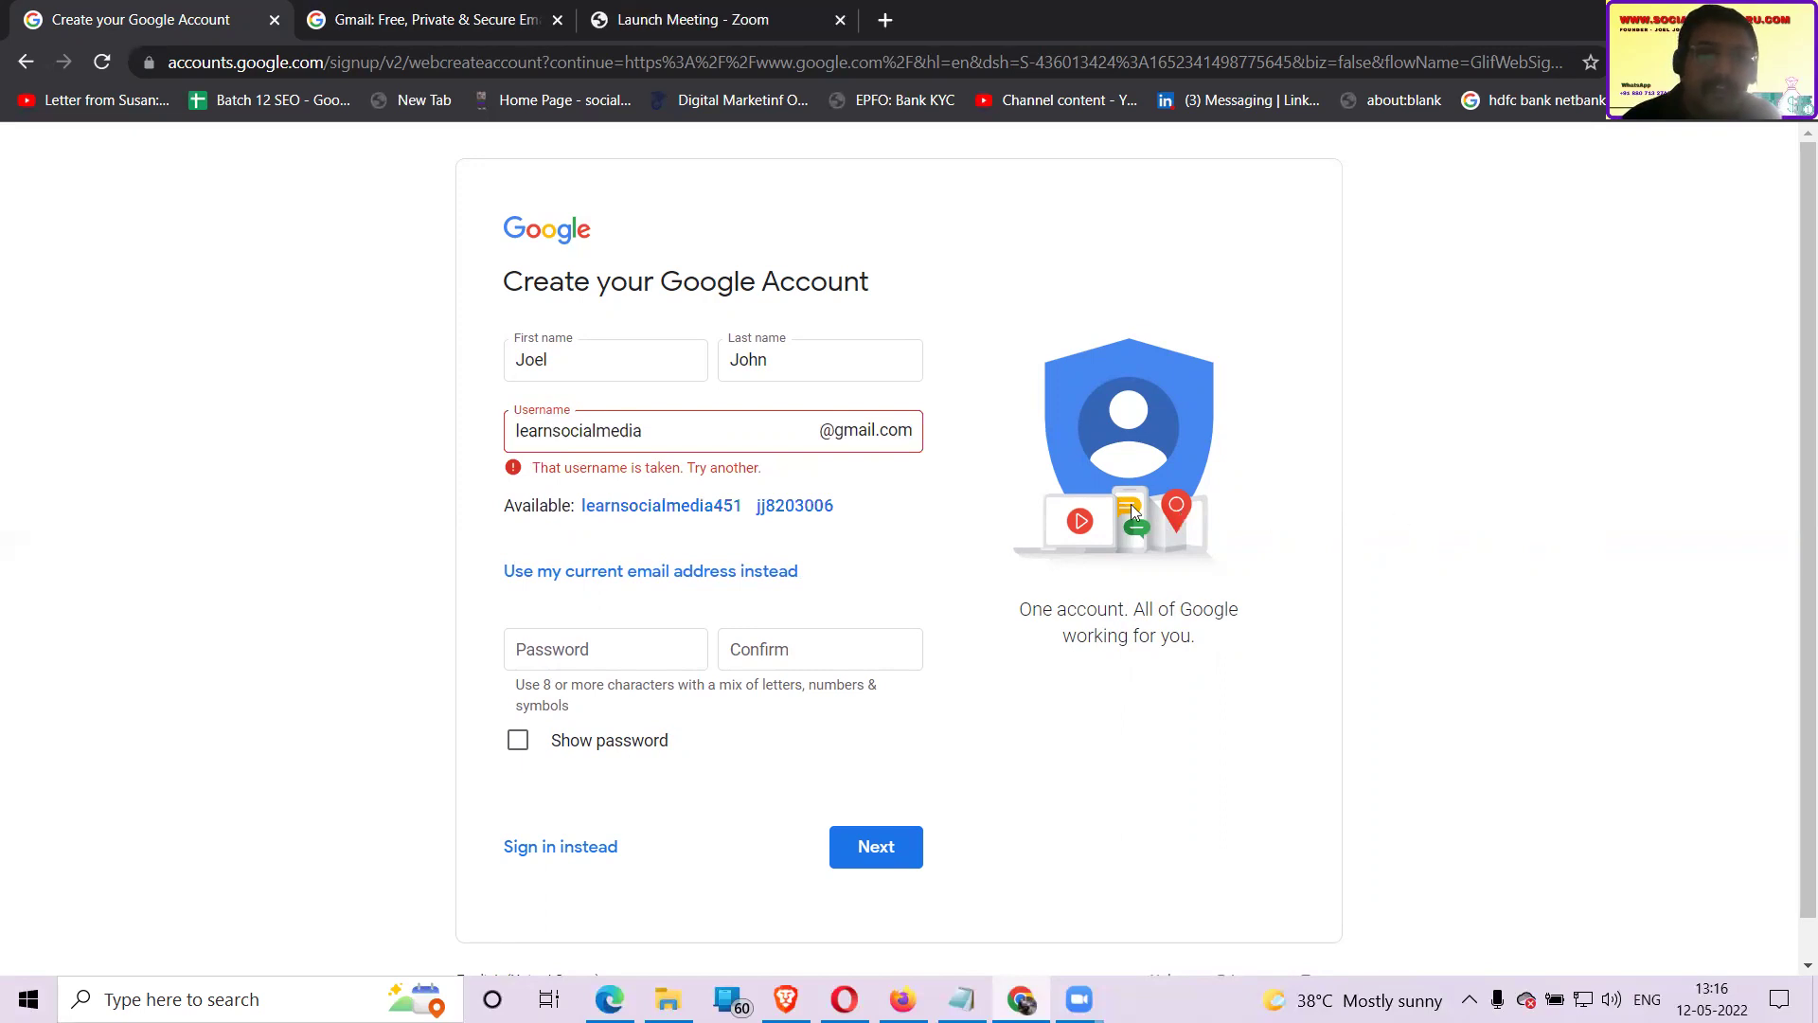
pyautogui.click(662, 427)
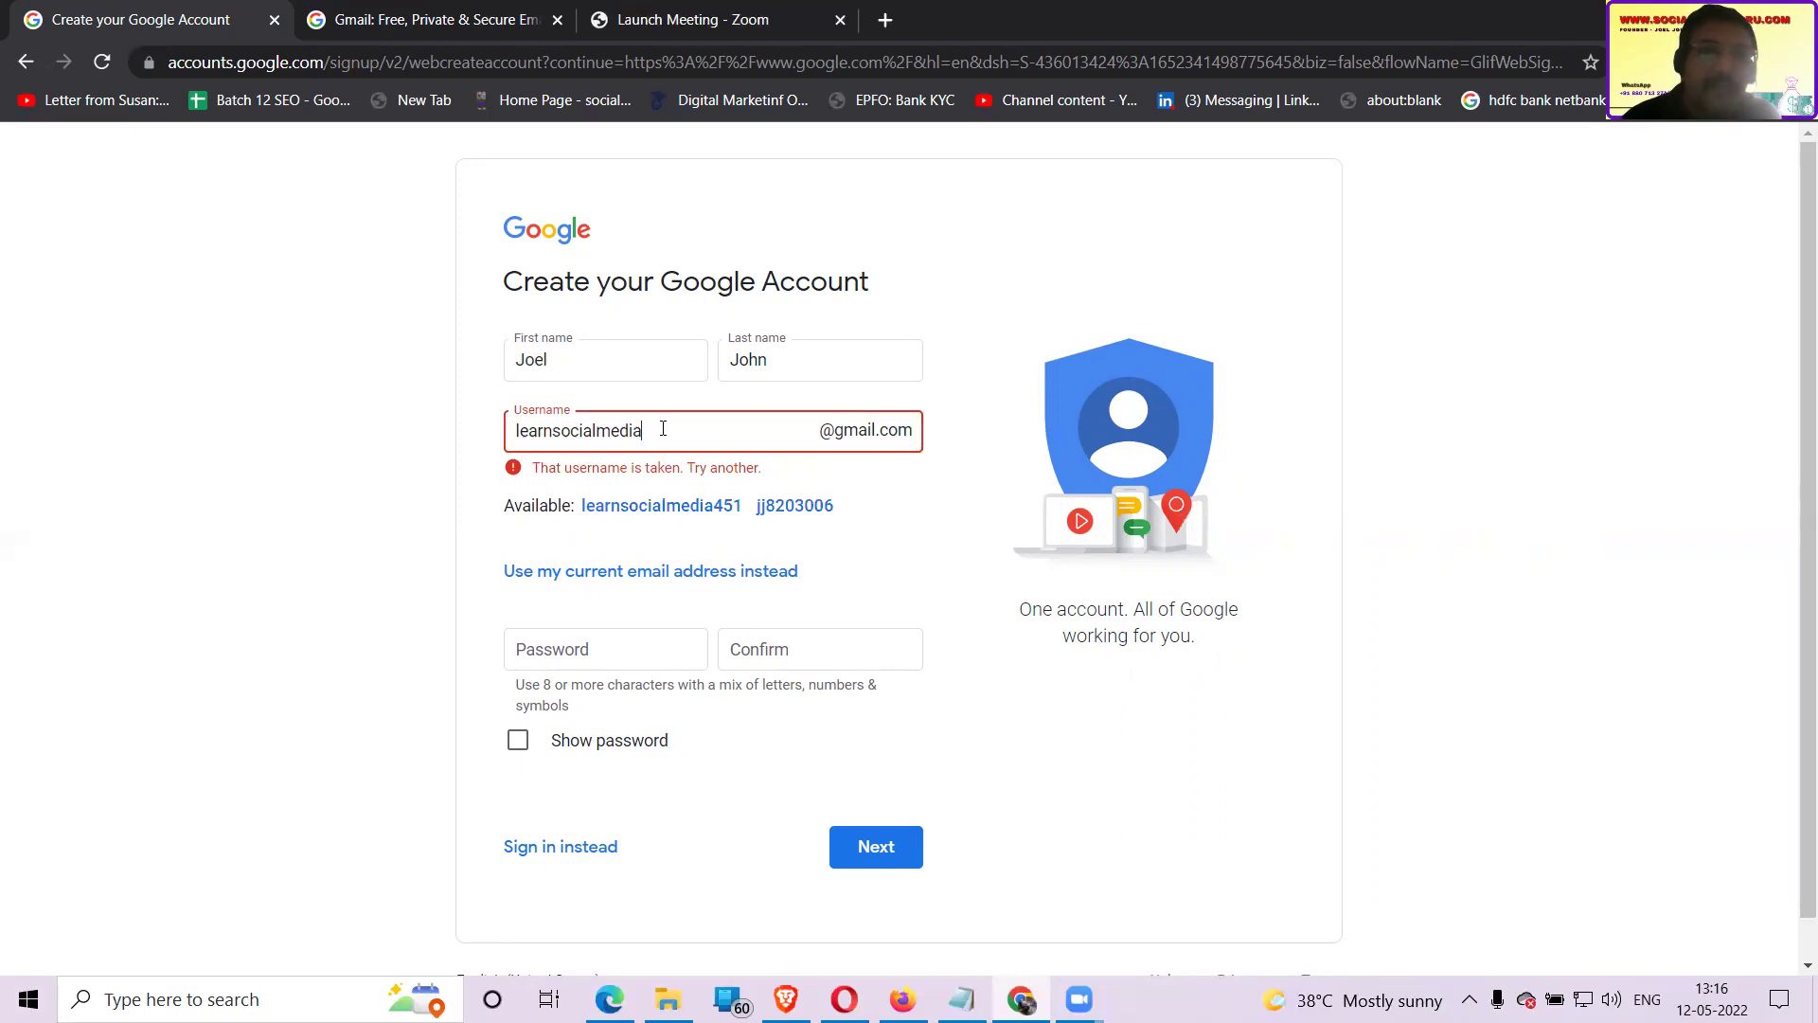
pyautogui.write('jj')
pyautogui.click(1521, 541)
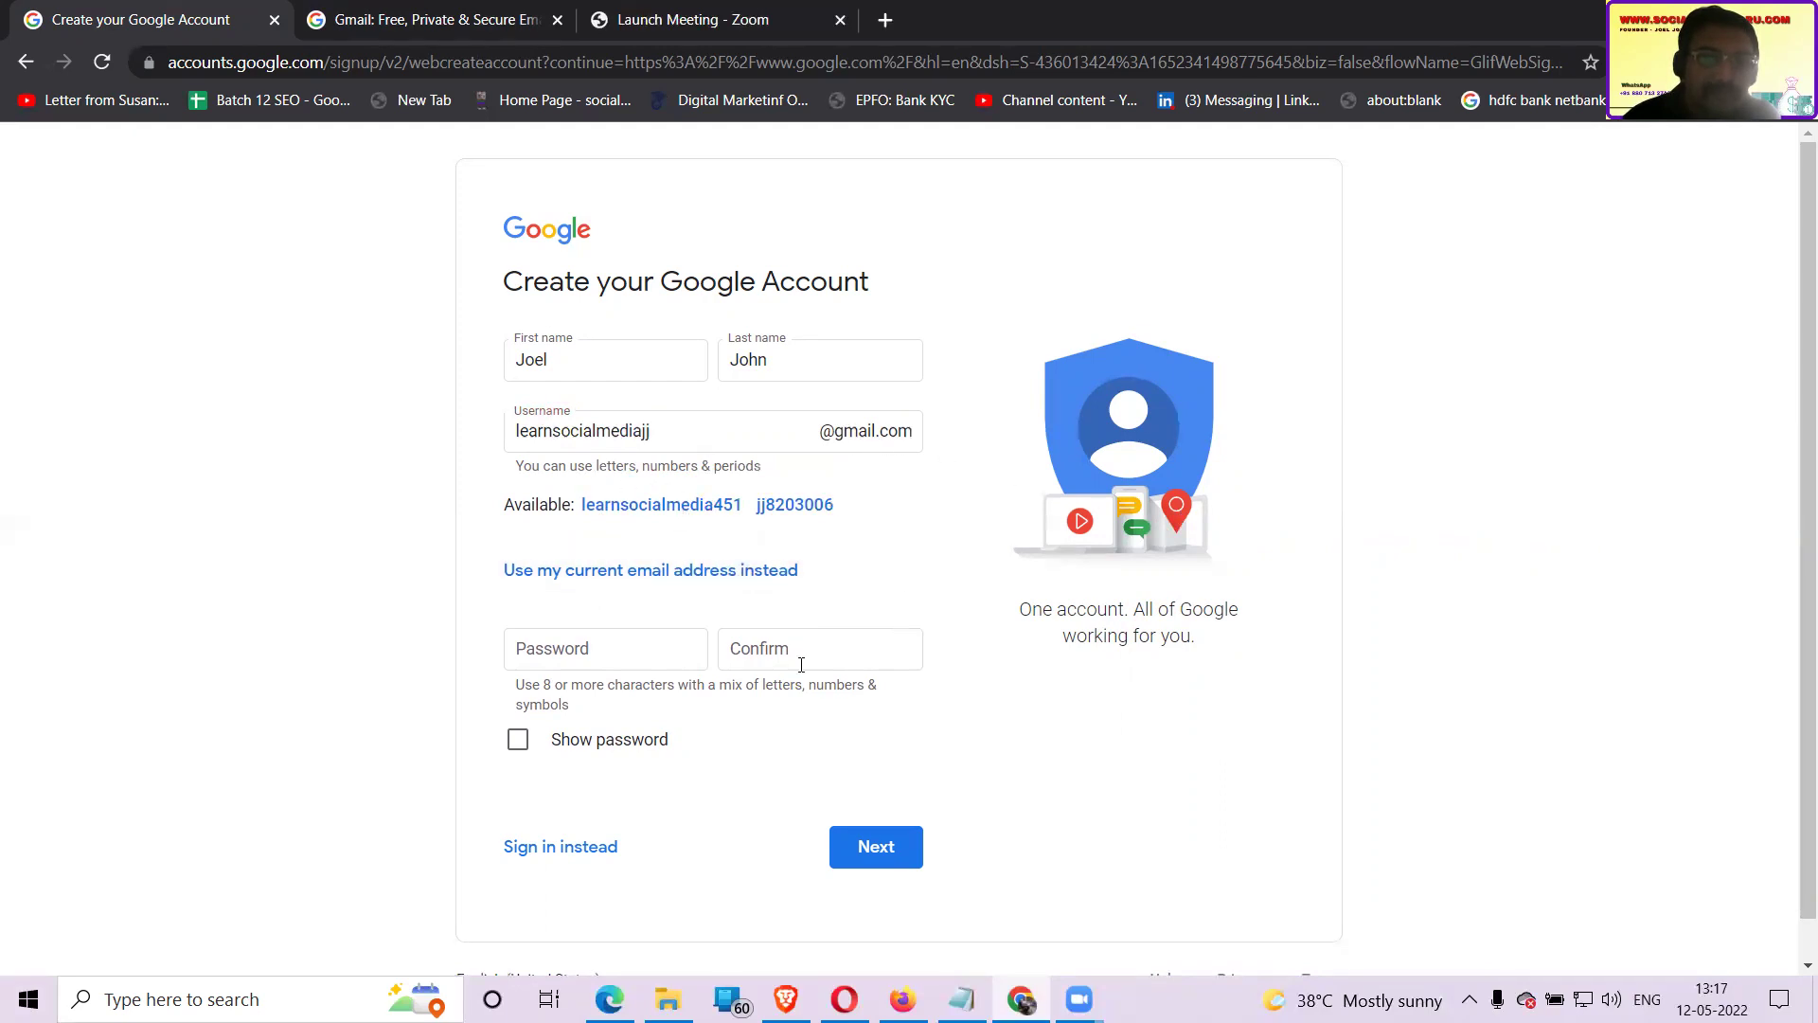
# Step: Type the password and its confirmation, briefly showing them as plain text to check
pyautogui.click(585, 656)
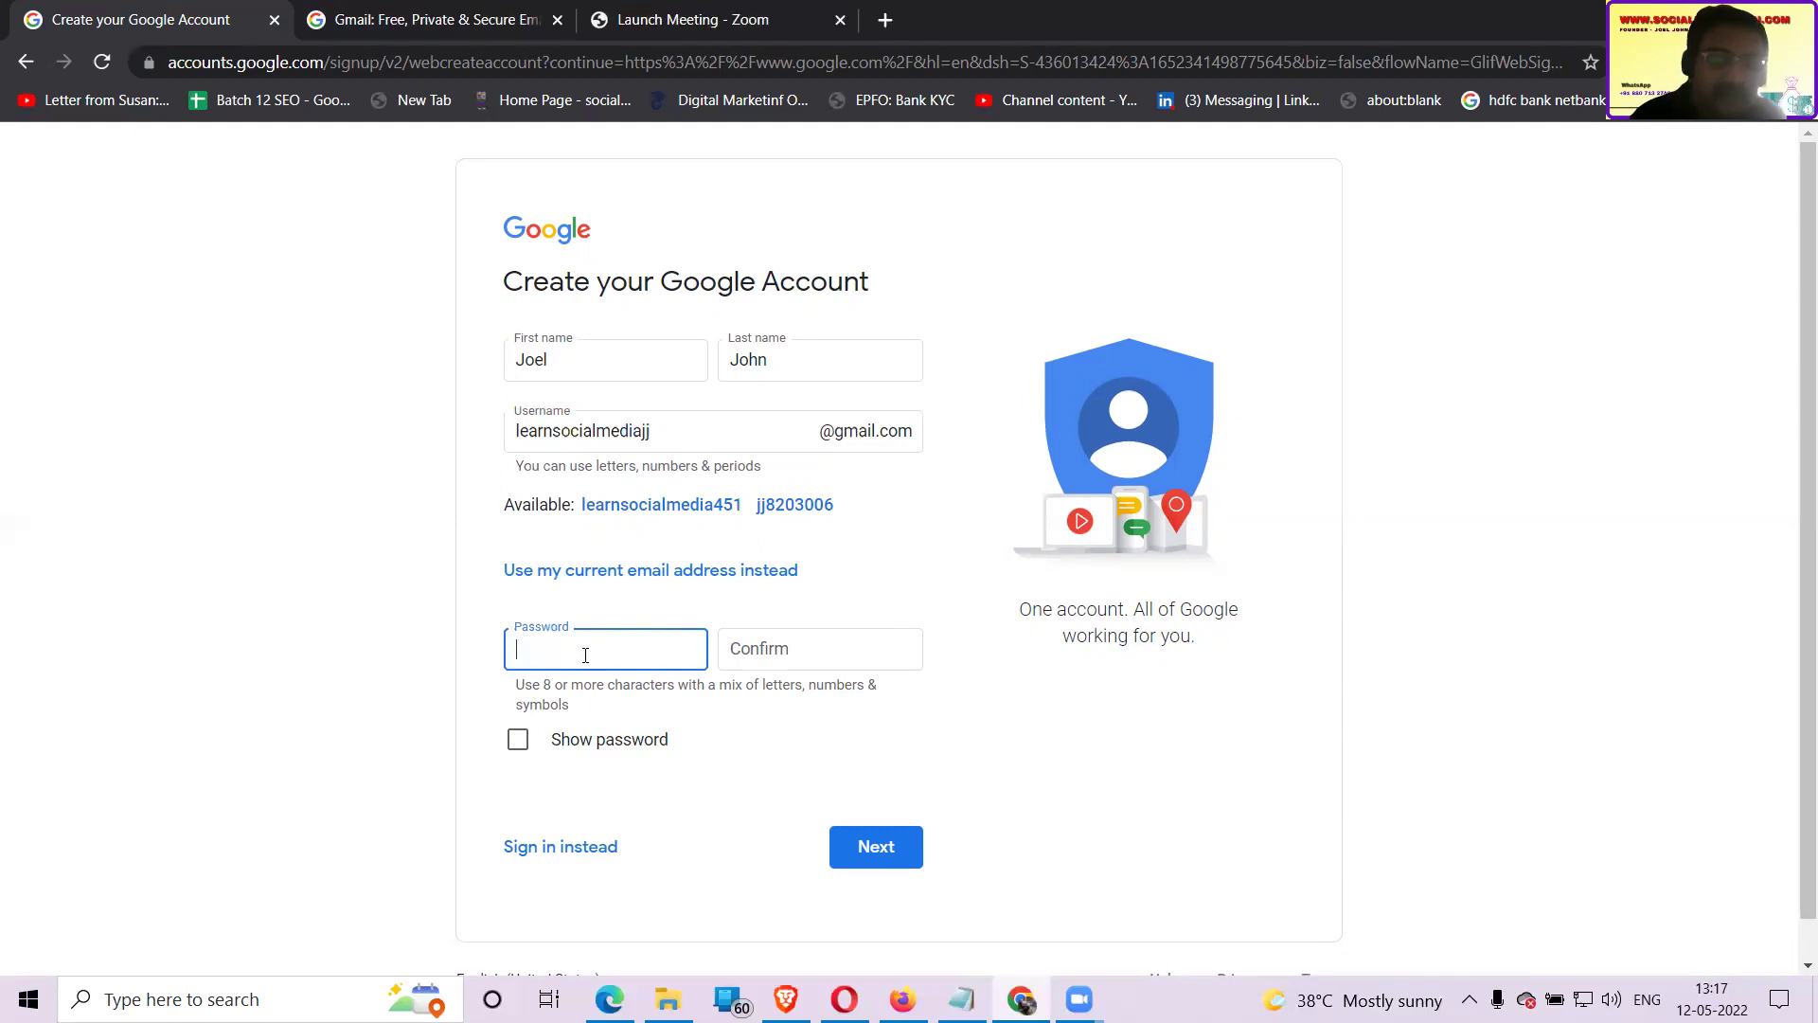
pyautogui.write('••')
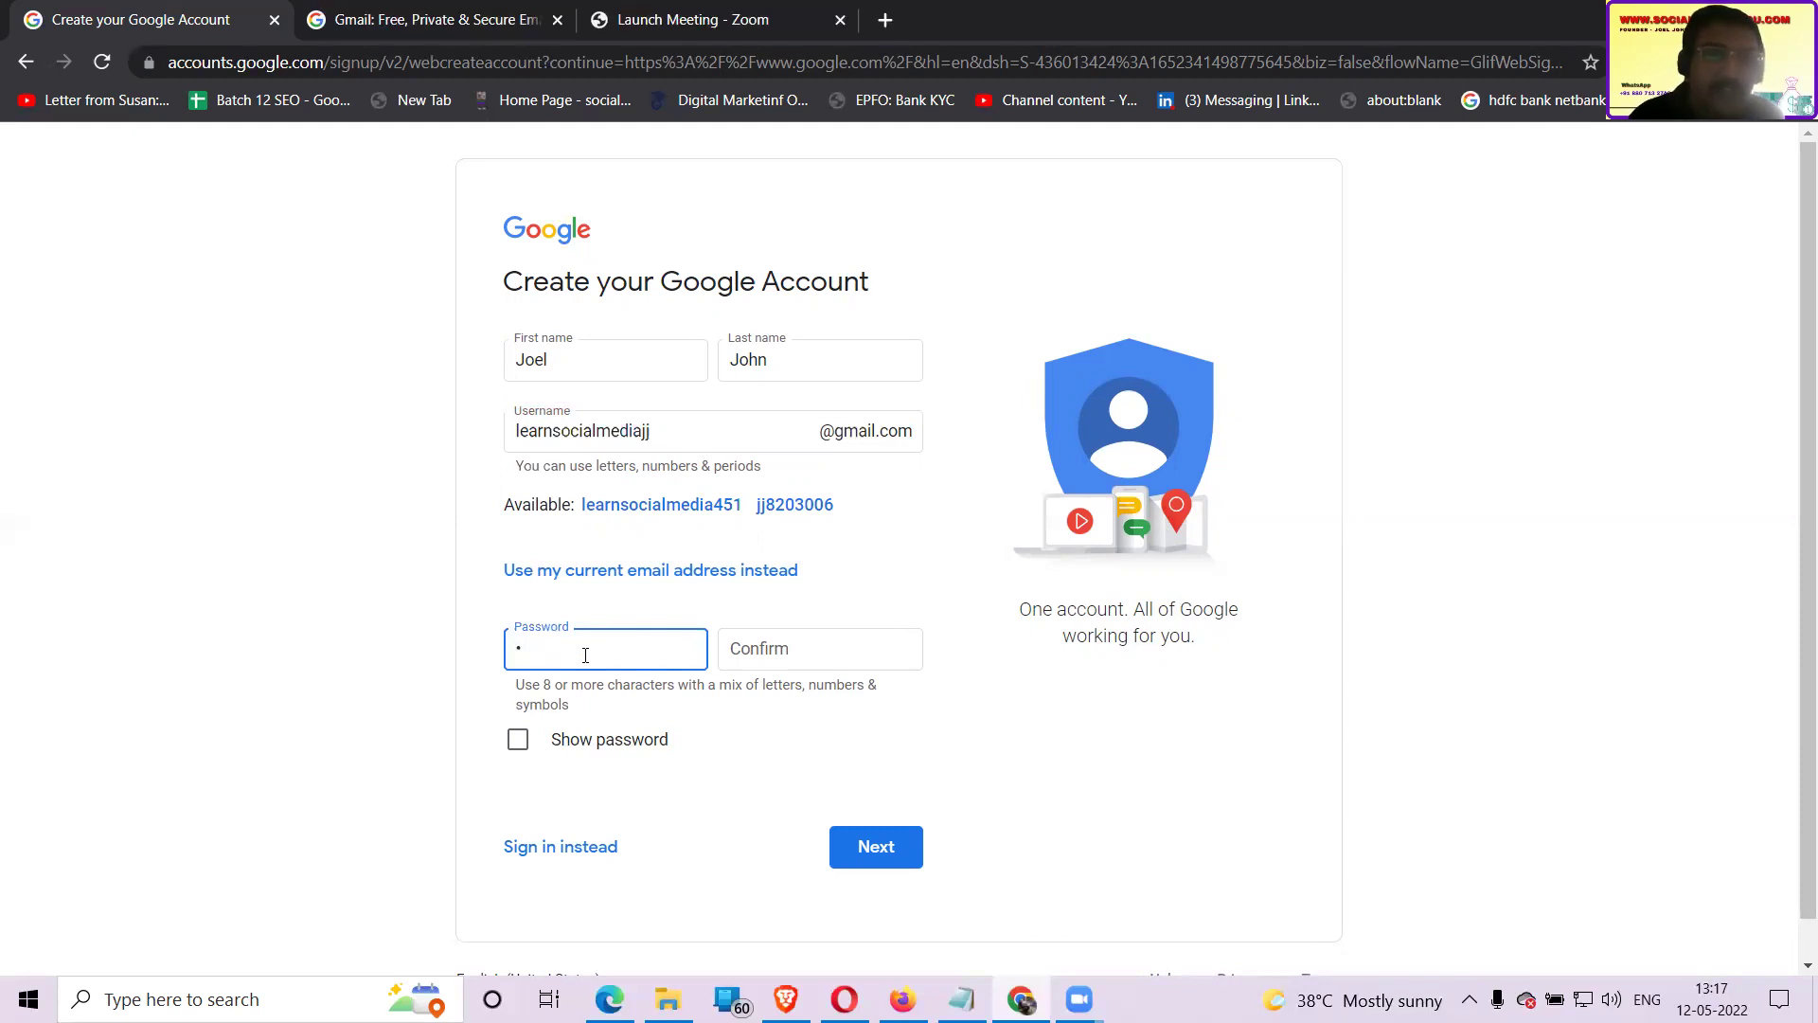
pyautogui.write('•••••••••')
pyautogui.click(779, 655)
pyautogui.write('•••••••••')
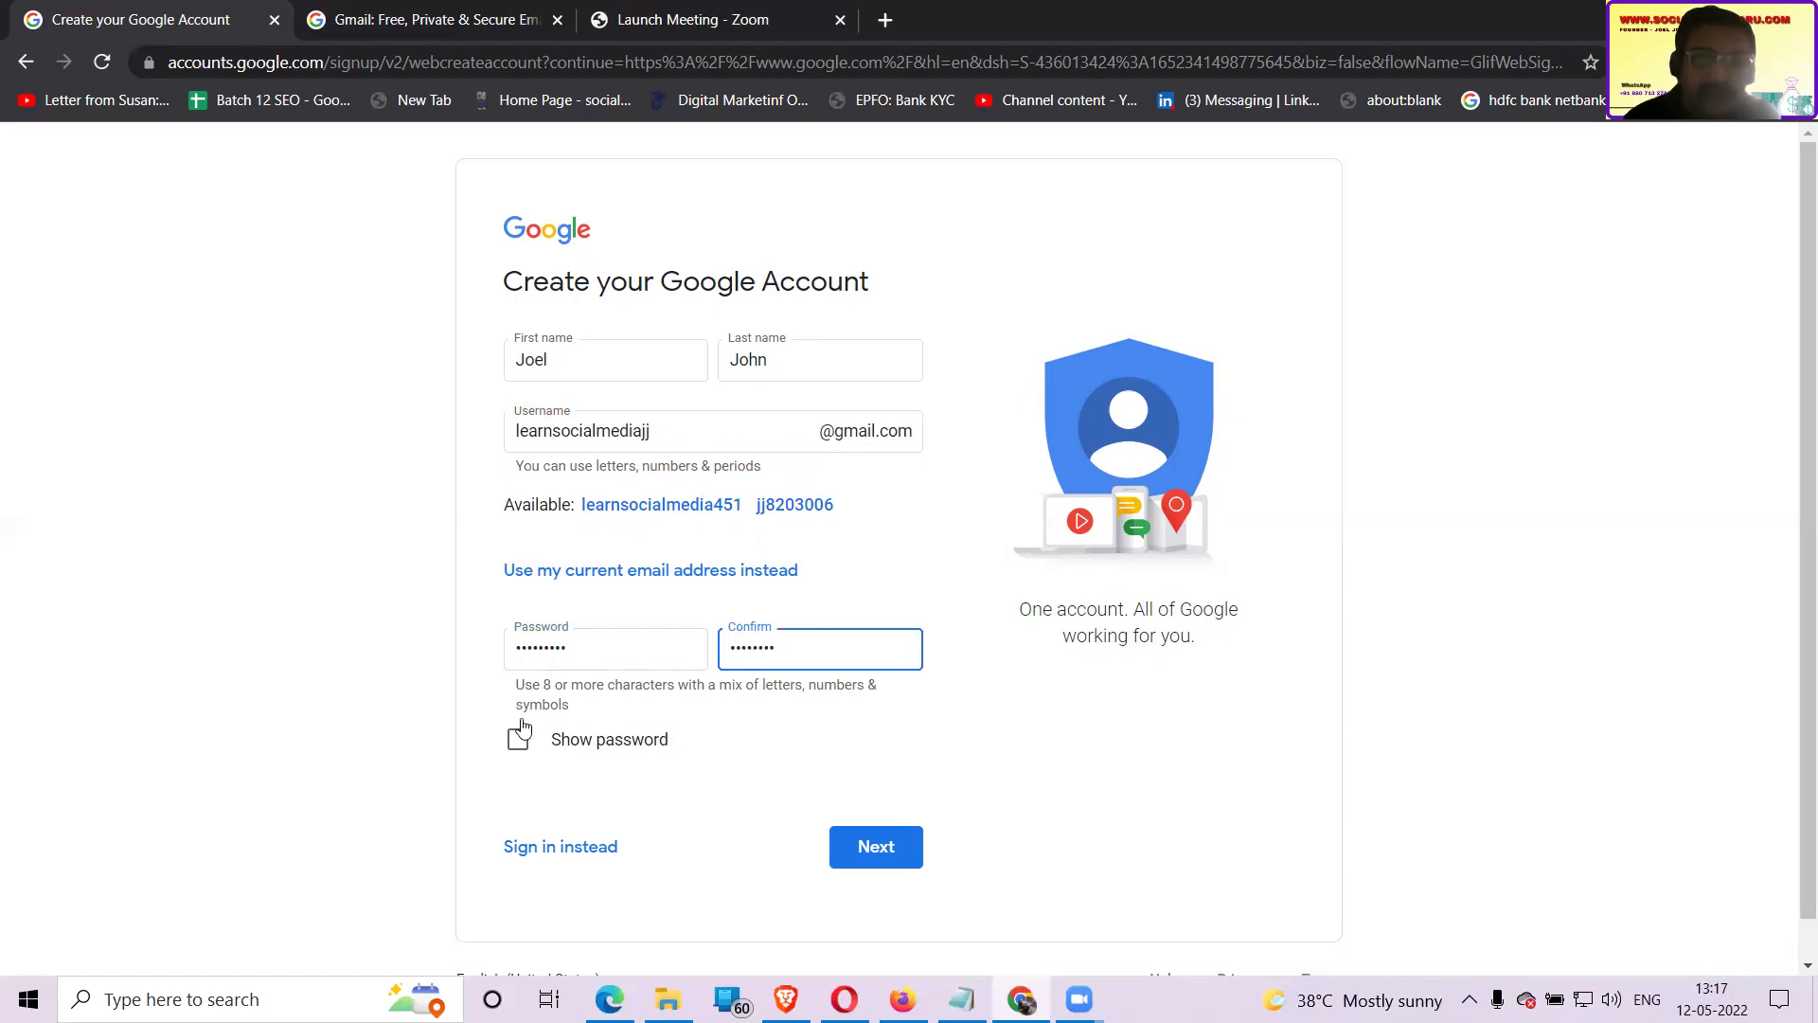
pyautogui.click(518, 740)
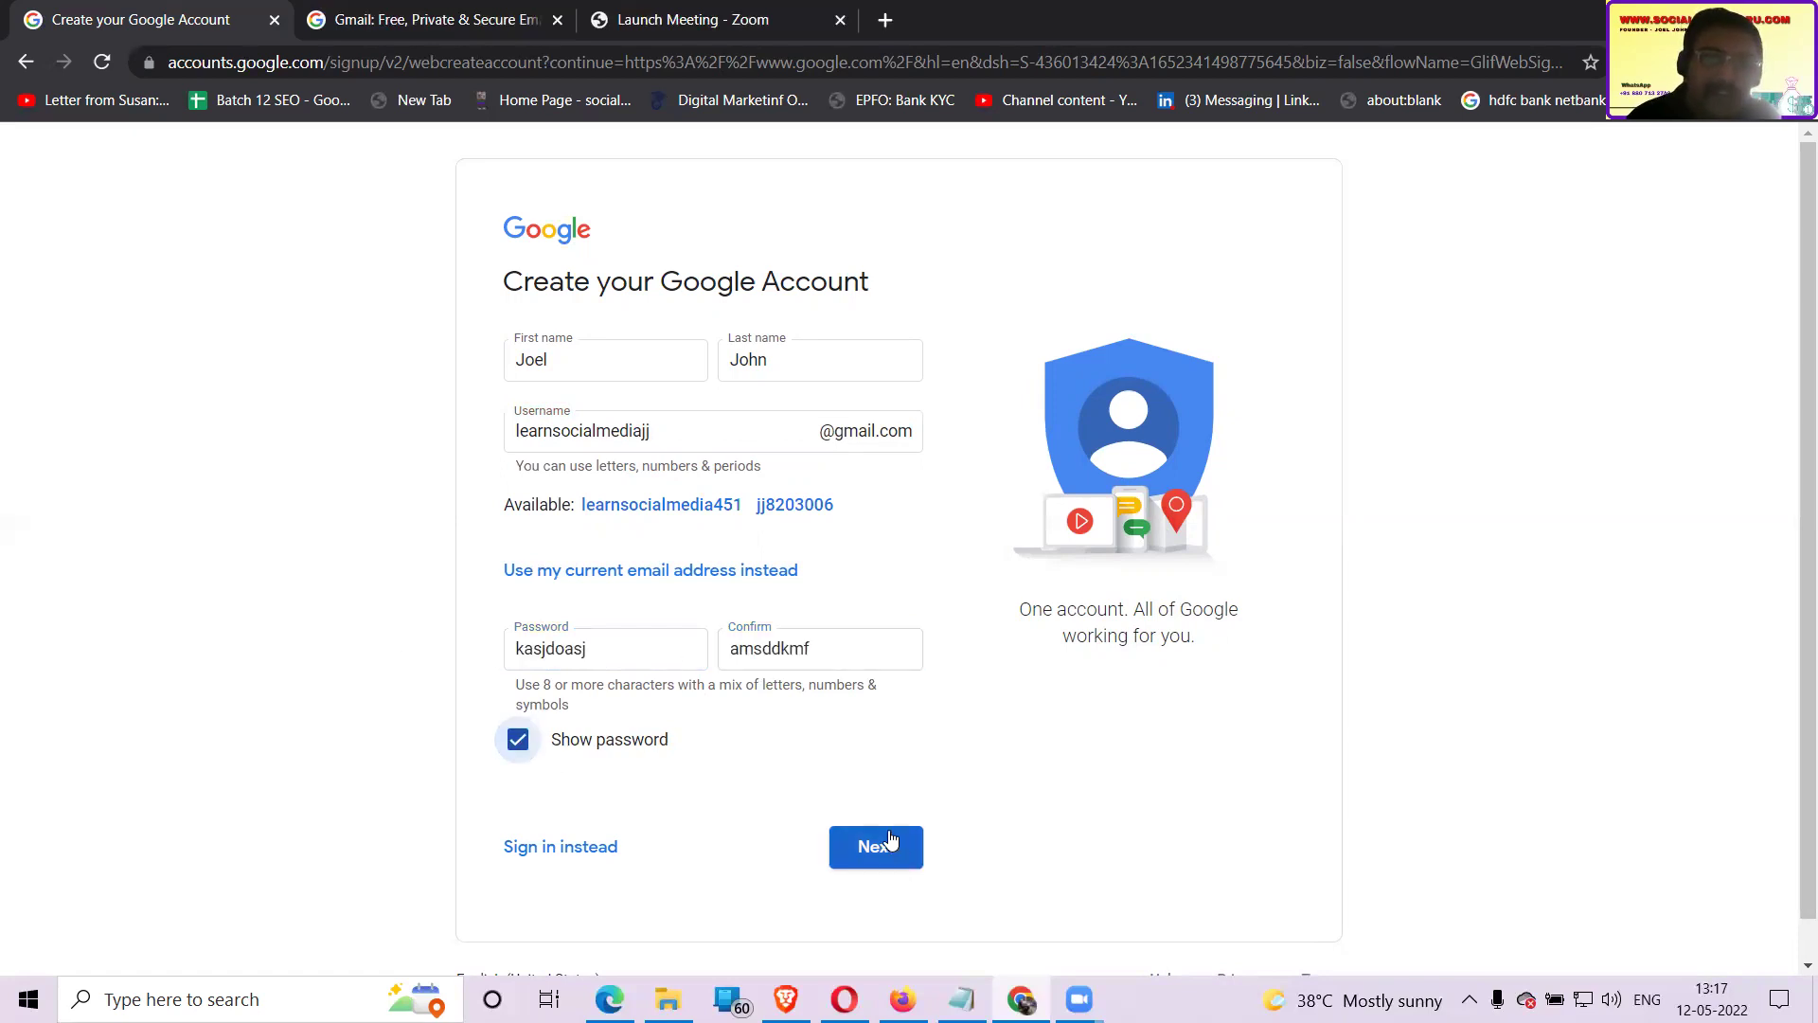
pyautogui.click(518, 740)
# Step: Clear and retype the password in both the Password and Confirm fields
pyautogui.click(796, 650)
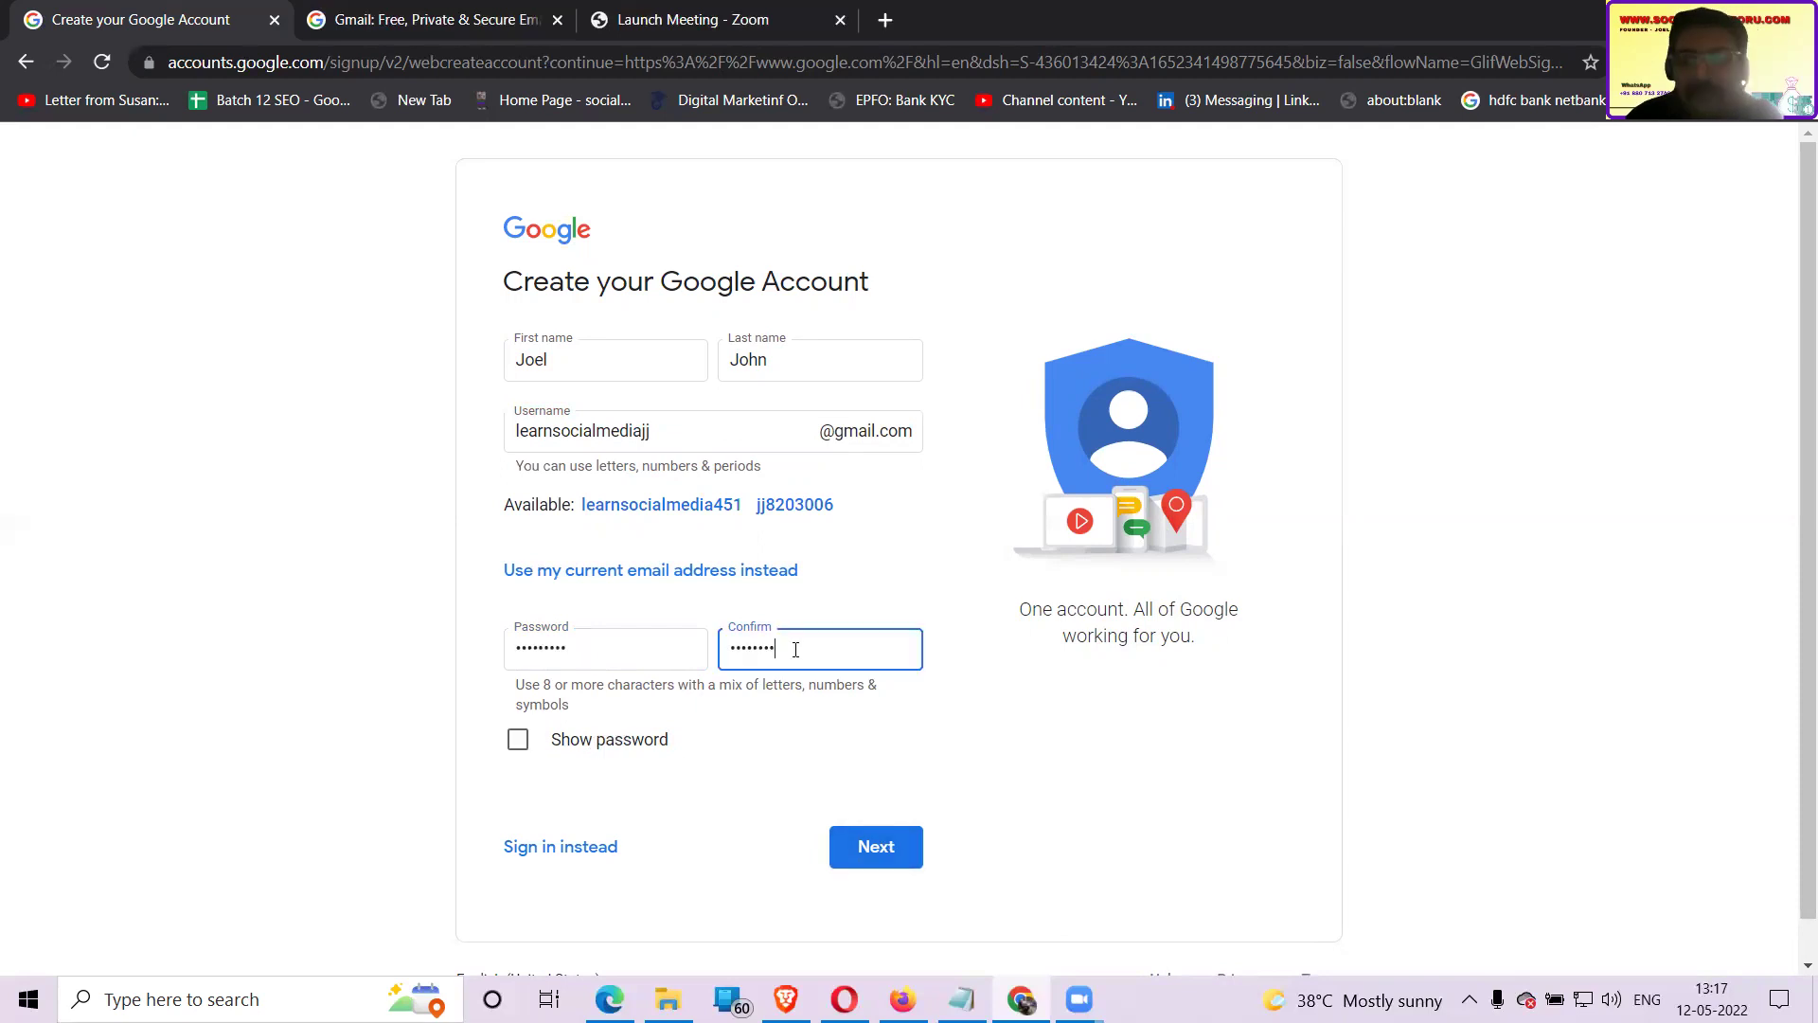
pyautogui.press('BackSpace')
pyautogui.press('BackSpace')
pyautogui.press('BackSpace')
pyautogui.press('BackSpace')
pyautogui.press('BackSpace')
pyautogui.press('BackSpace')
pyautogui.press('BackSpace')
pyautogui.click(626, 649)
pyautogui.press('BackSpace')
pyautogui.press('BackSpace')
pyautogui.press('BackSpace')
pyautogui.press('BackSpace')
pyautogui.press('BackSpace')
pyautogui.press('BackSpace')
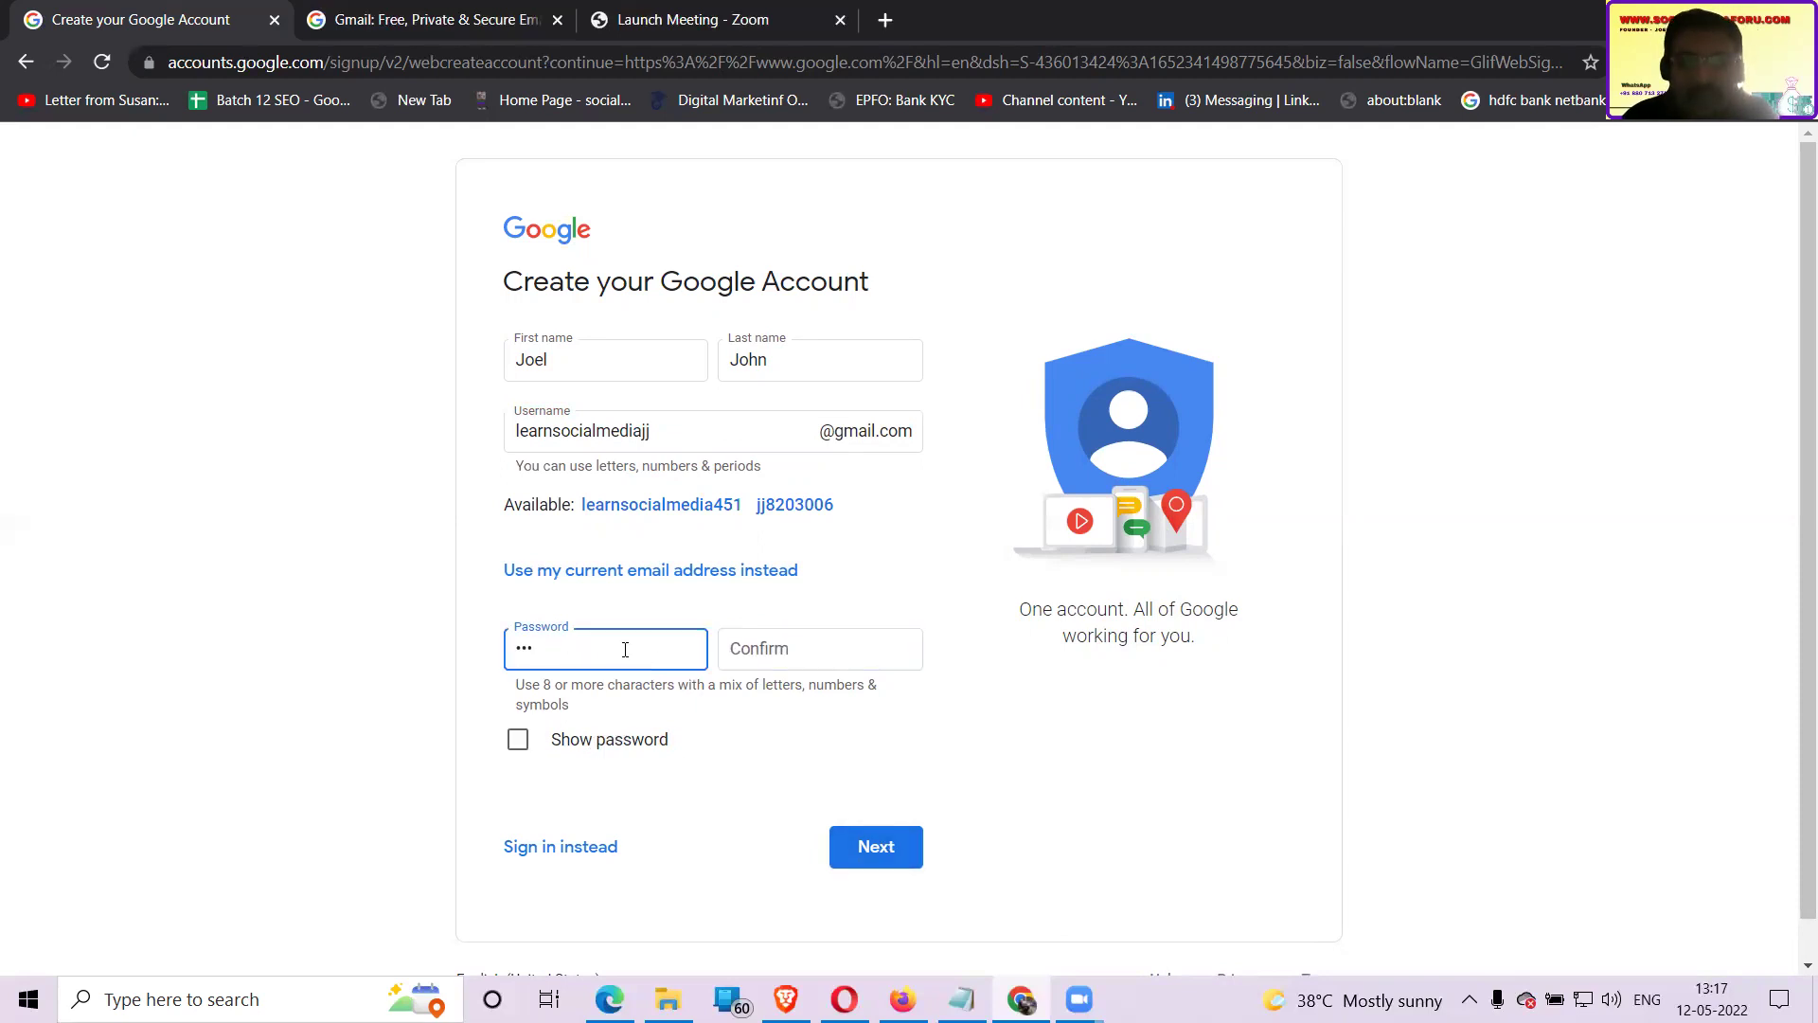
pyautogui.write('•••••••••')
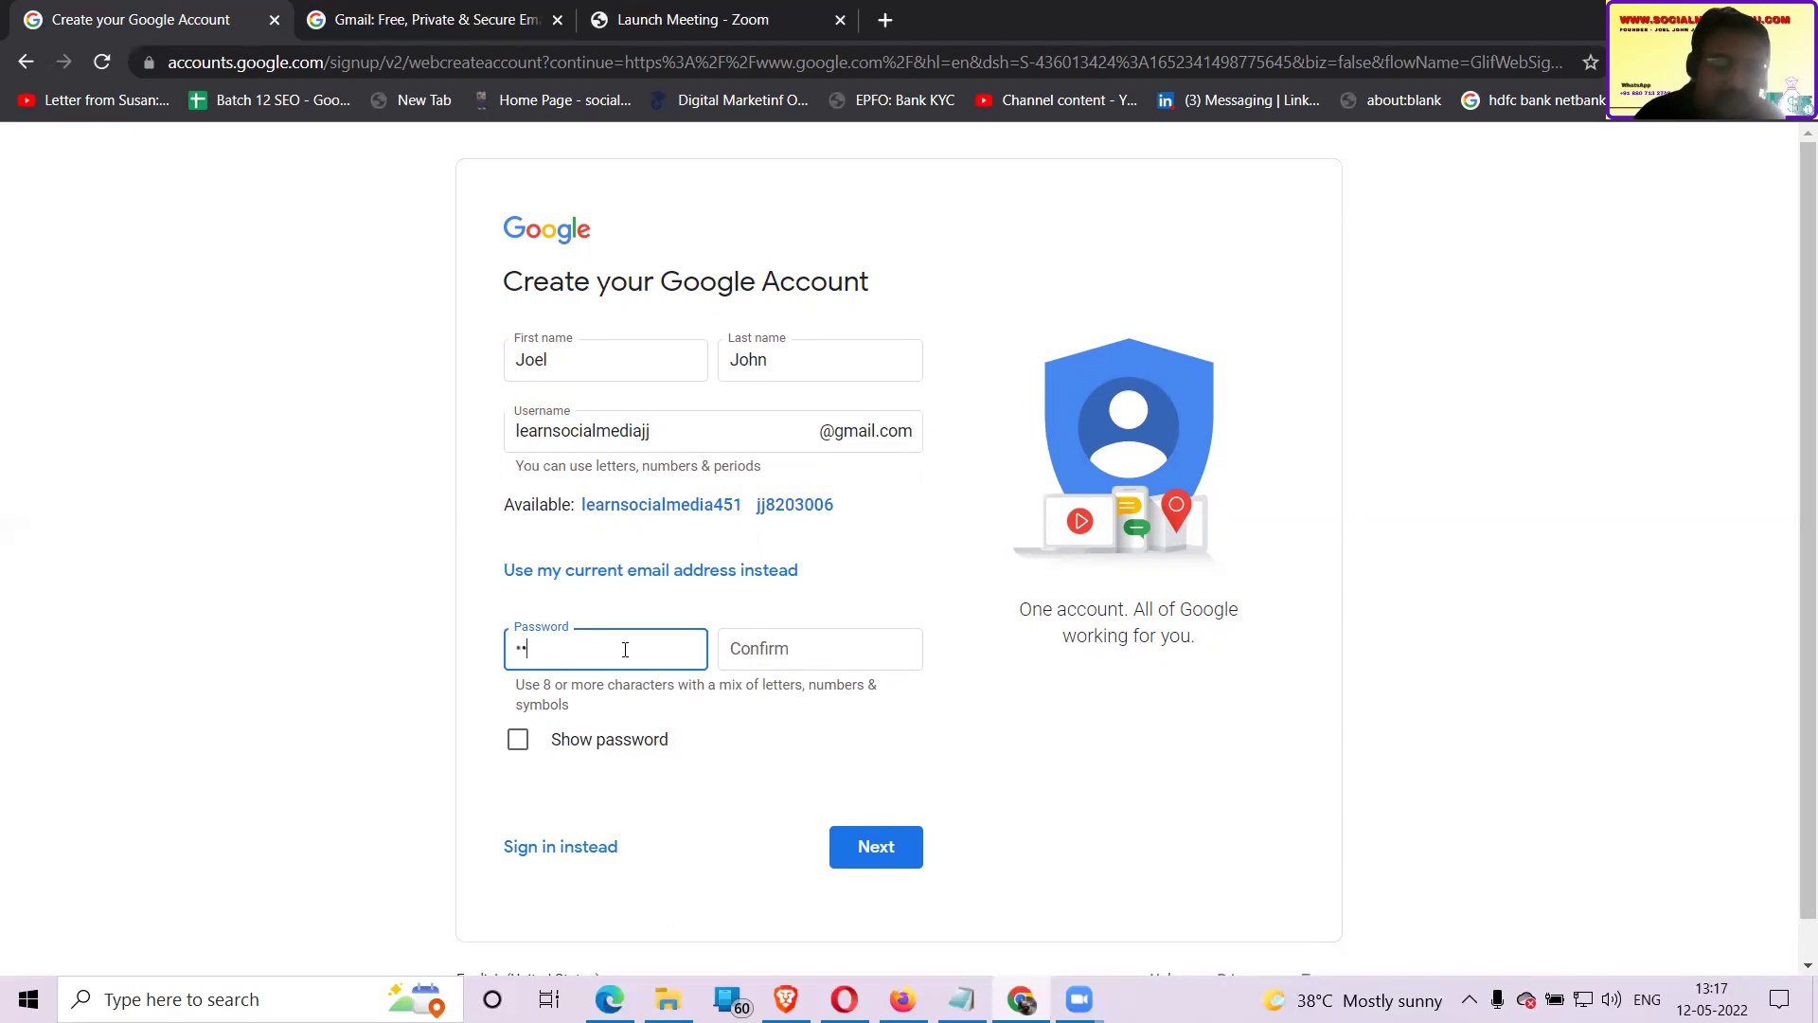
pyautogui.write('•')
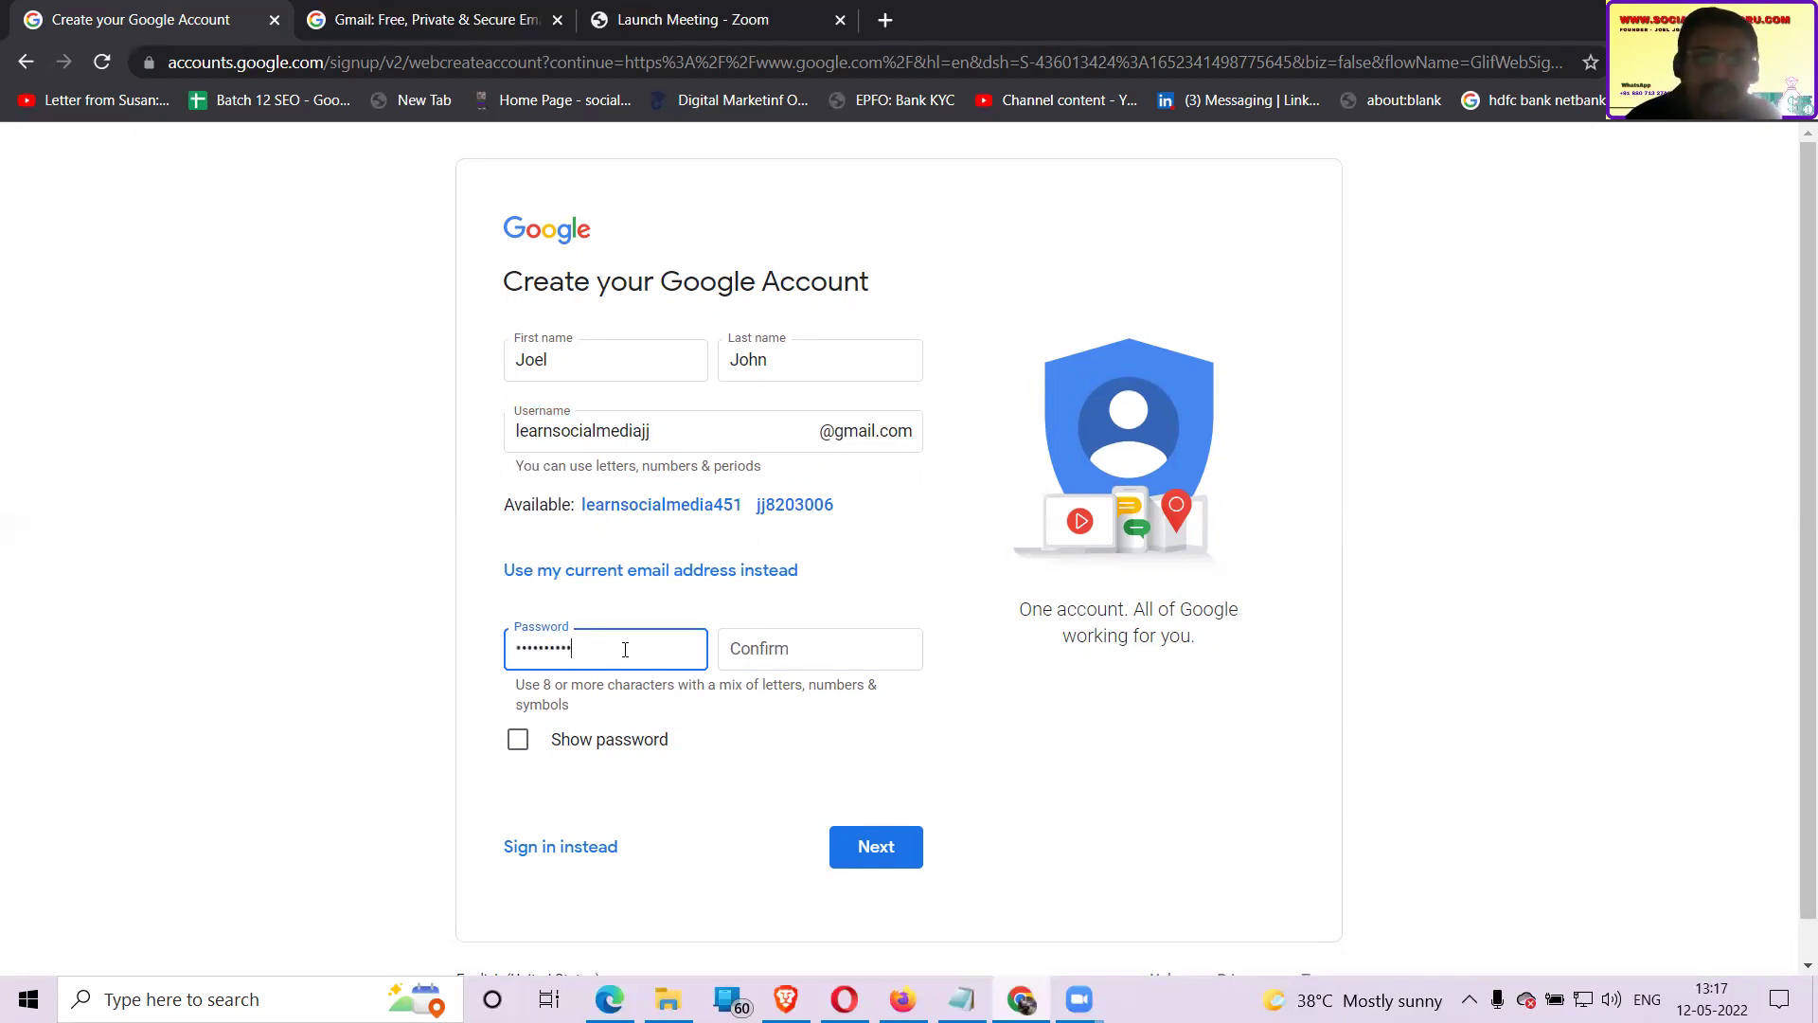
pyautogui.click(803, 643)
pyautogui.write('•••••')
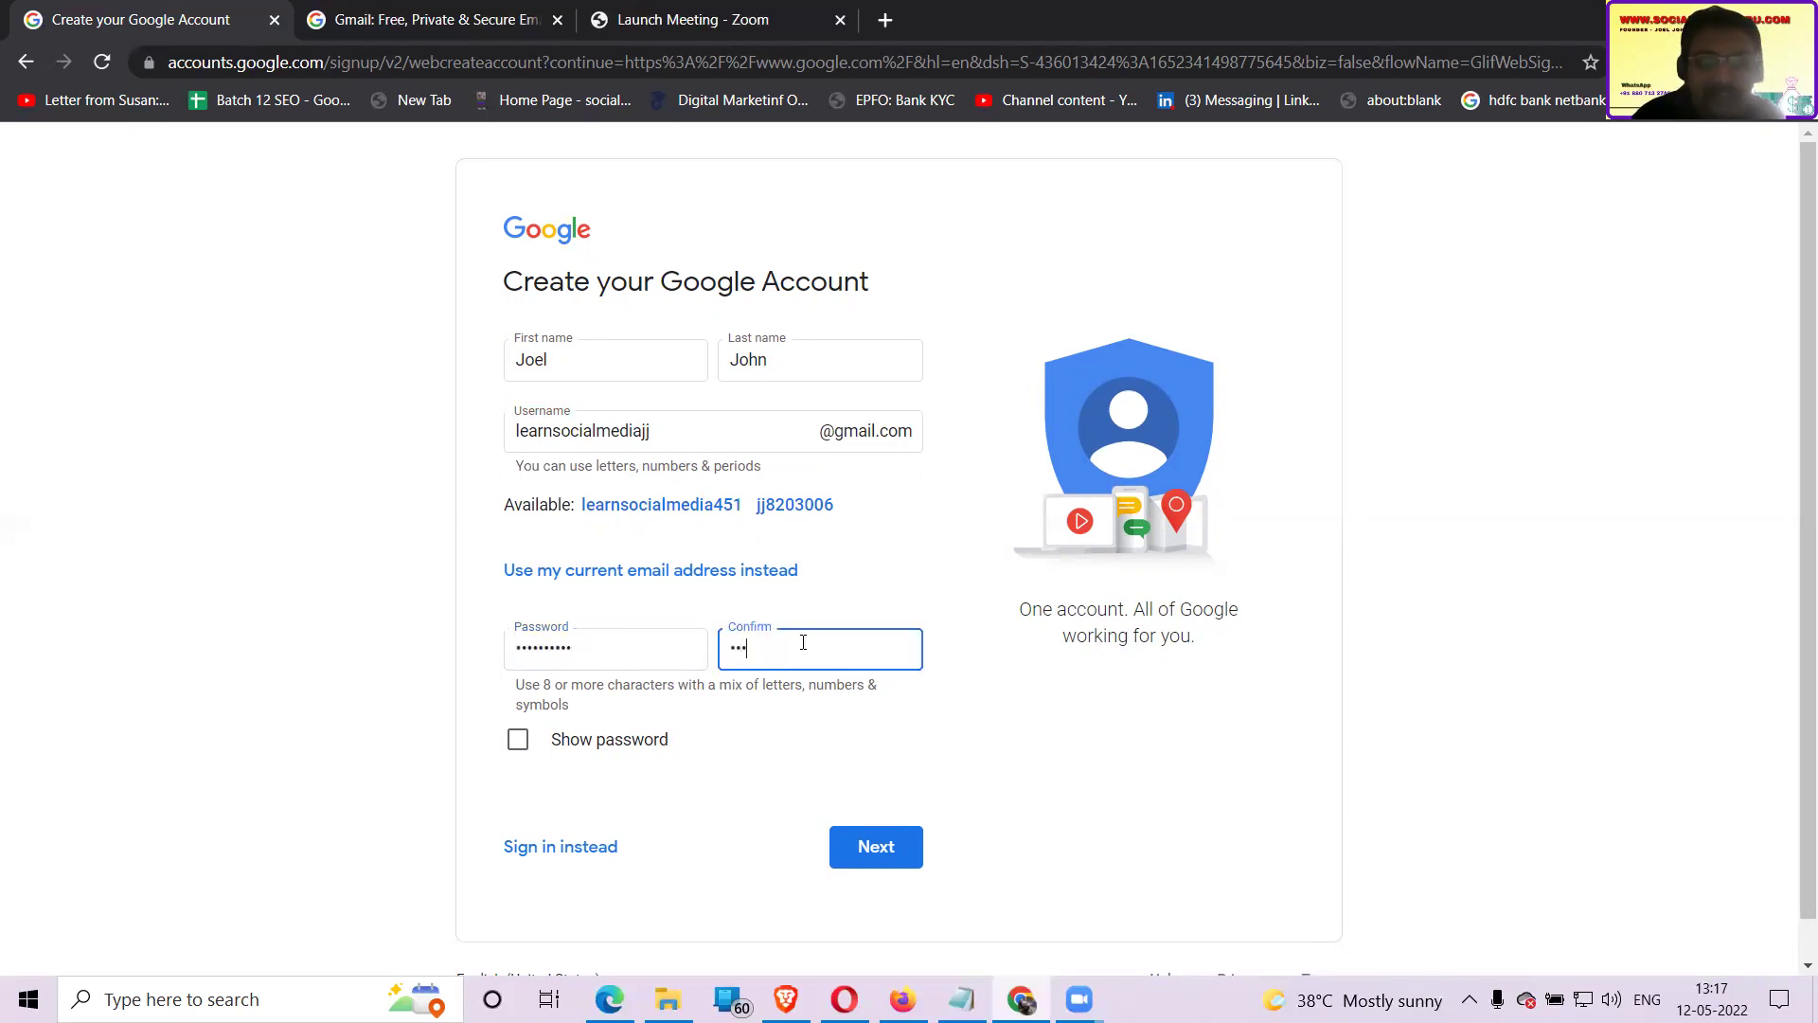
pyautogui.write('•••••')
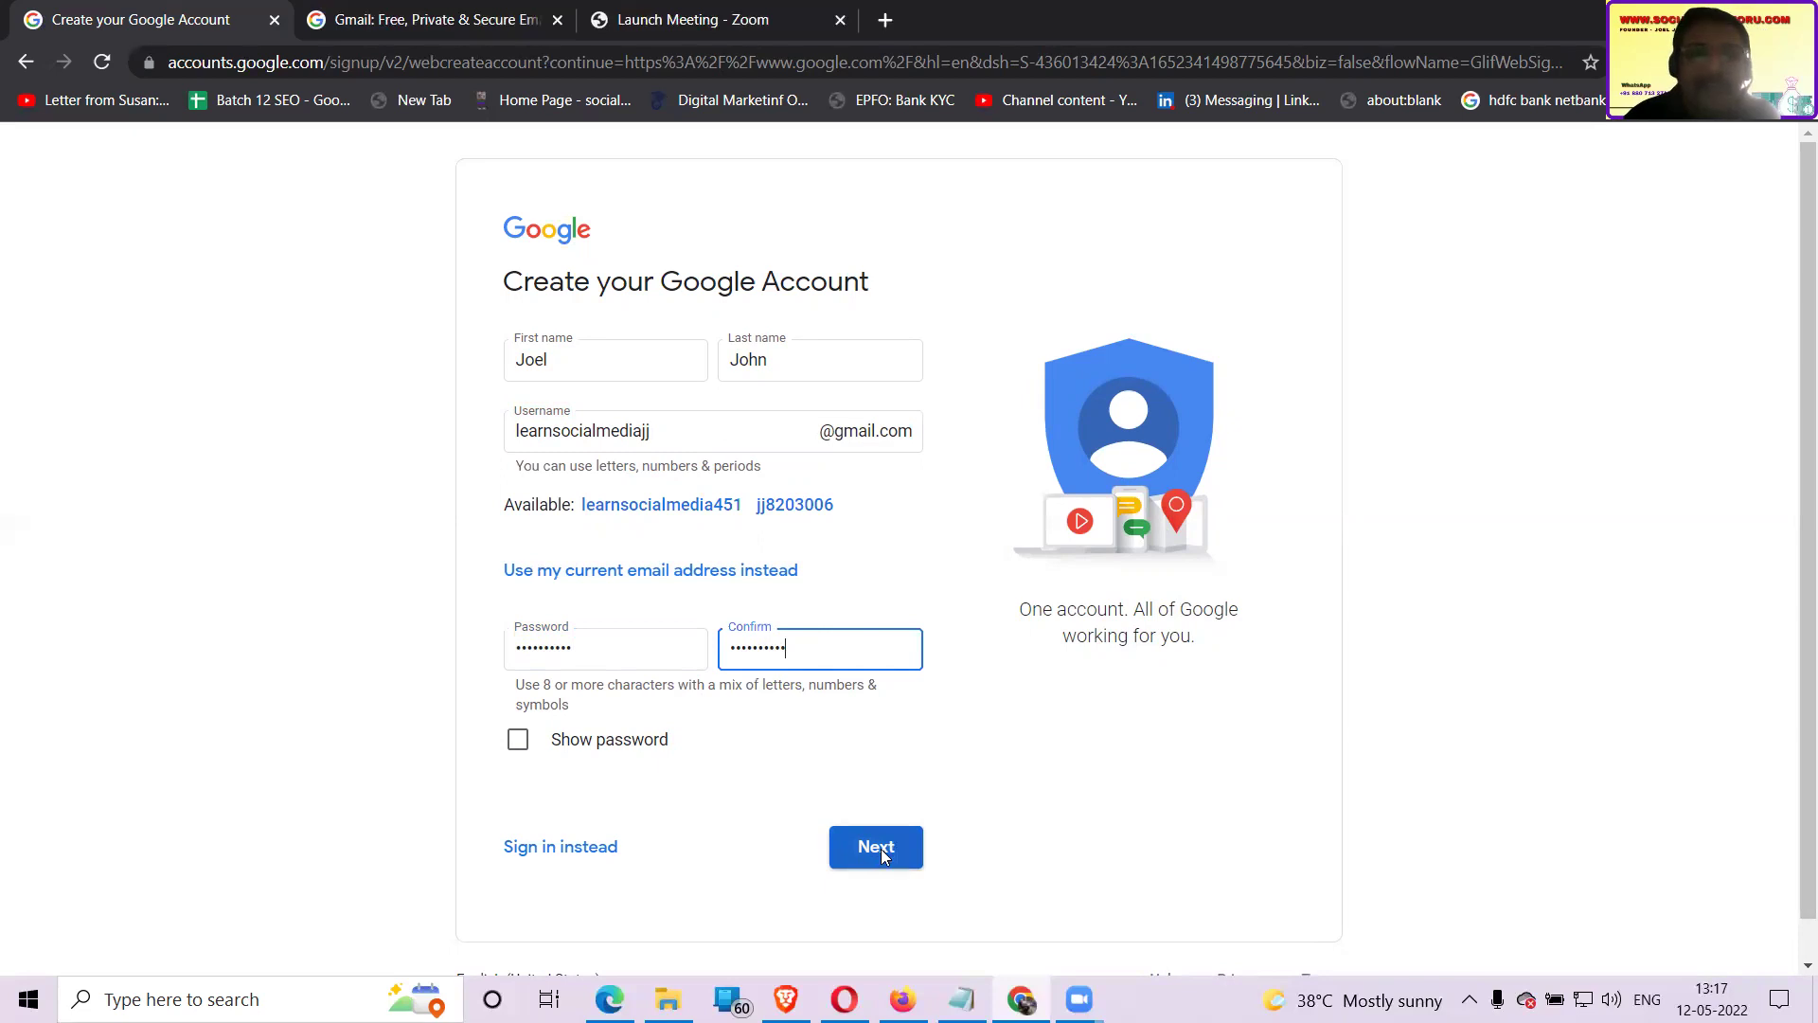
# Step: Submit the sign-up form and enter the phone number, correcting a typo
pyautogui.click(880, 851)
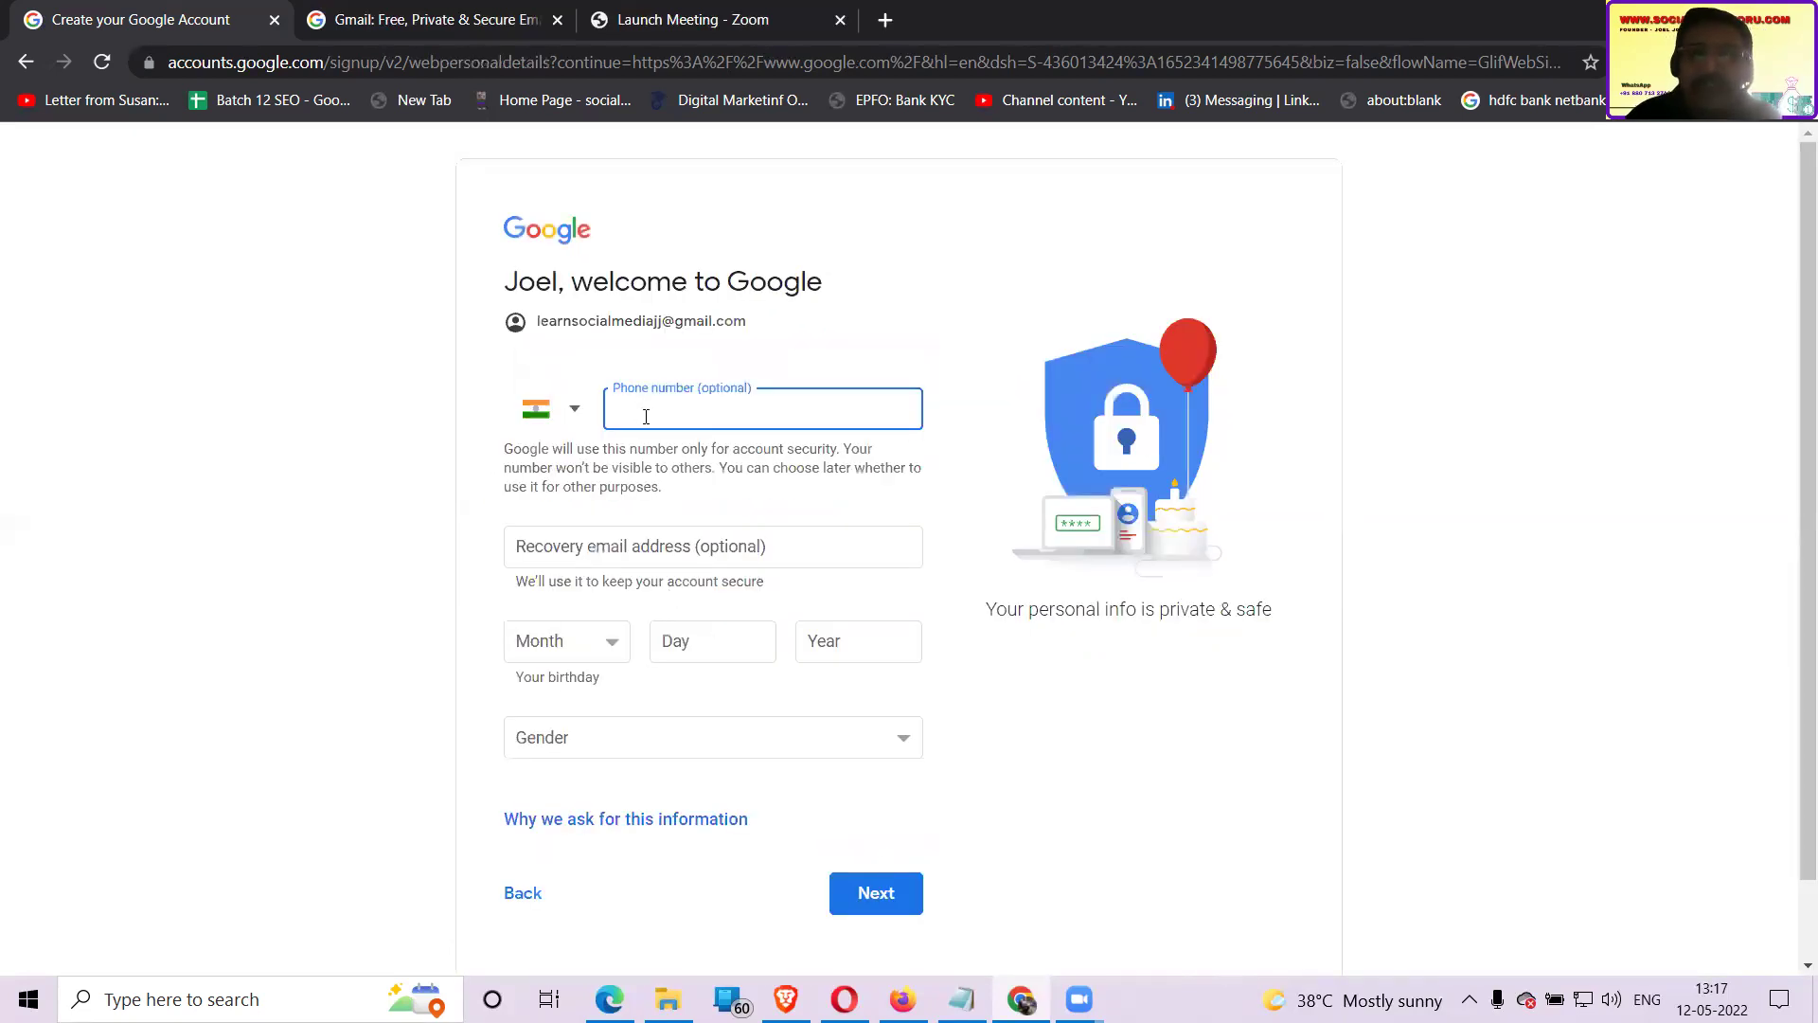
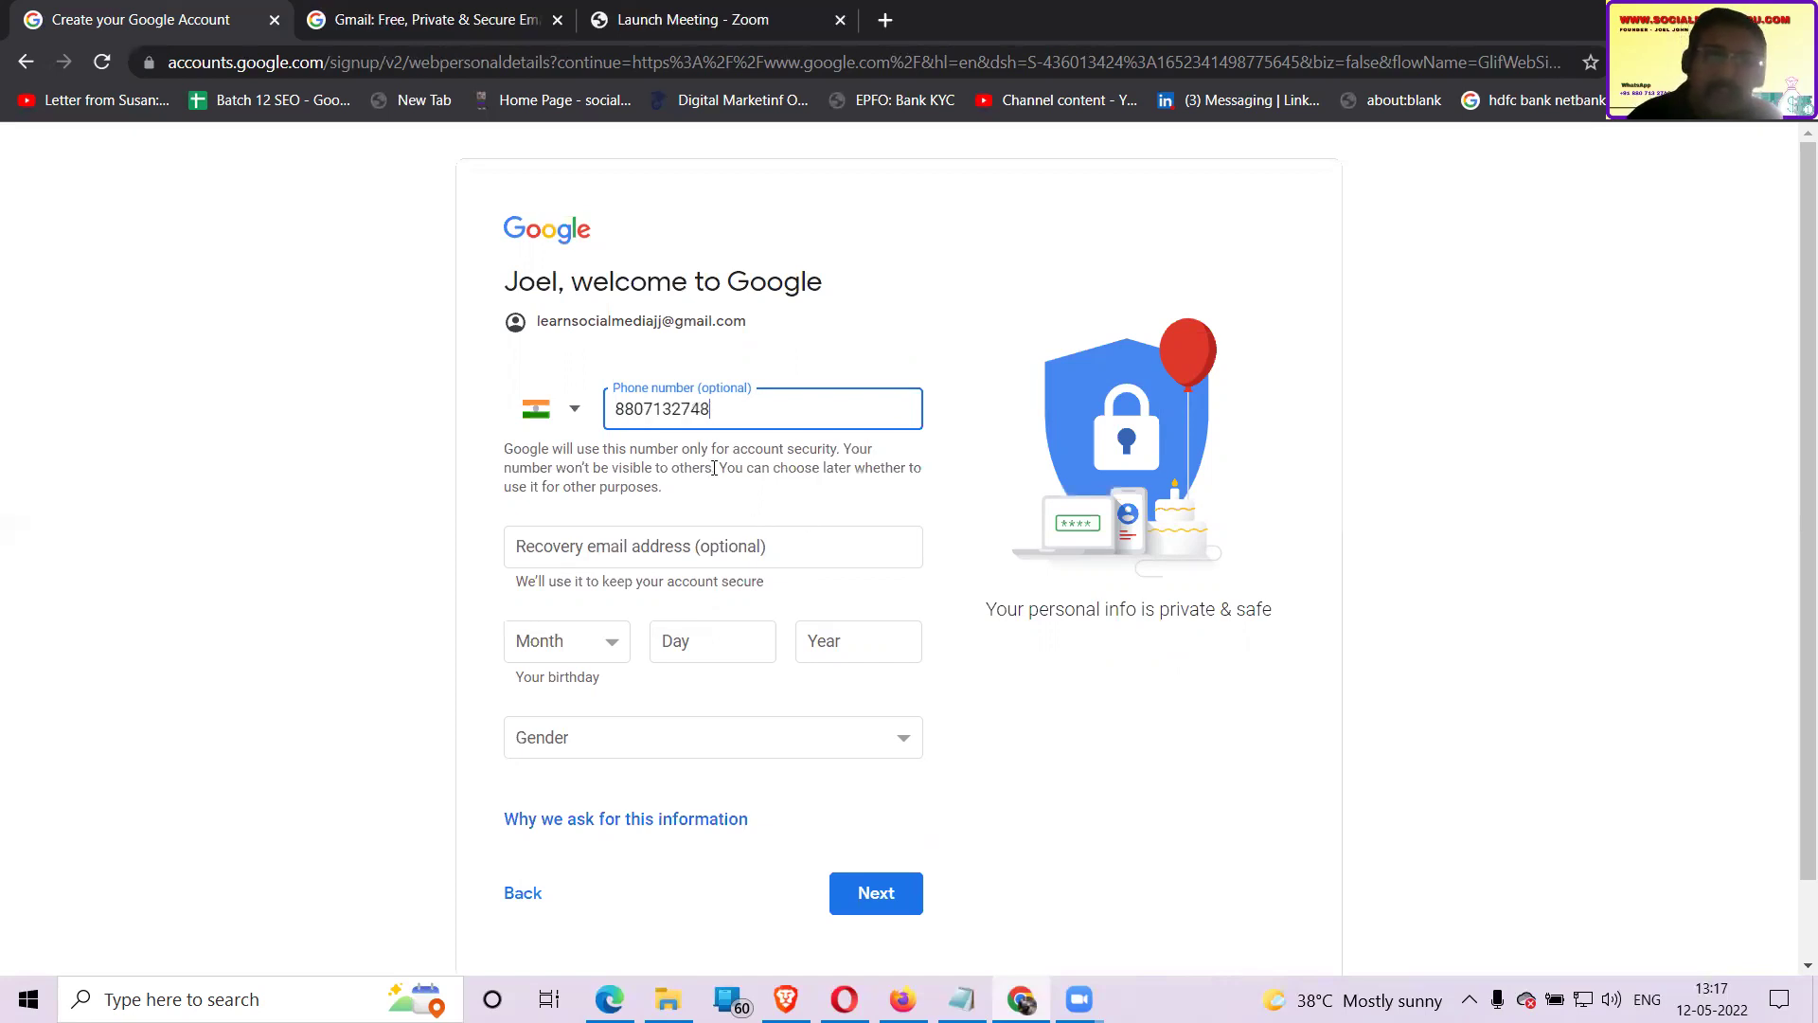
# Step: Fill in the recovery email address, fixing a mistyped letter
pyautogui.scroll(-1, 714, 468)
pyautogui.click(714, 467)
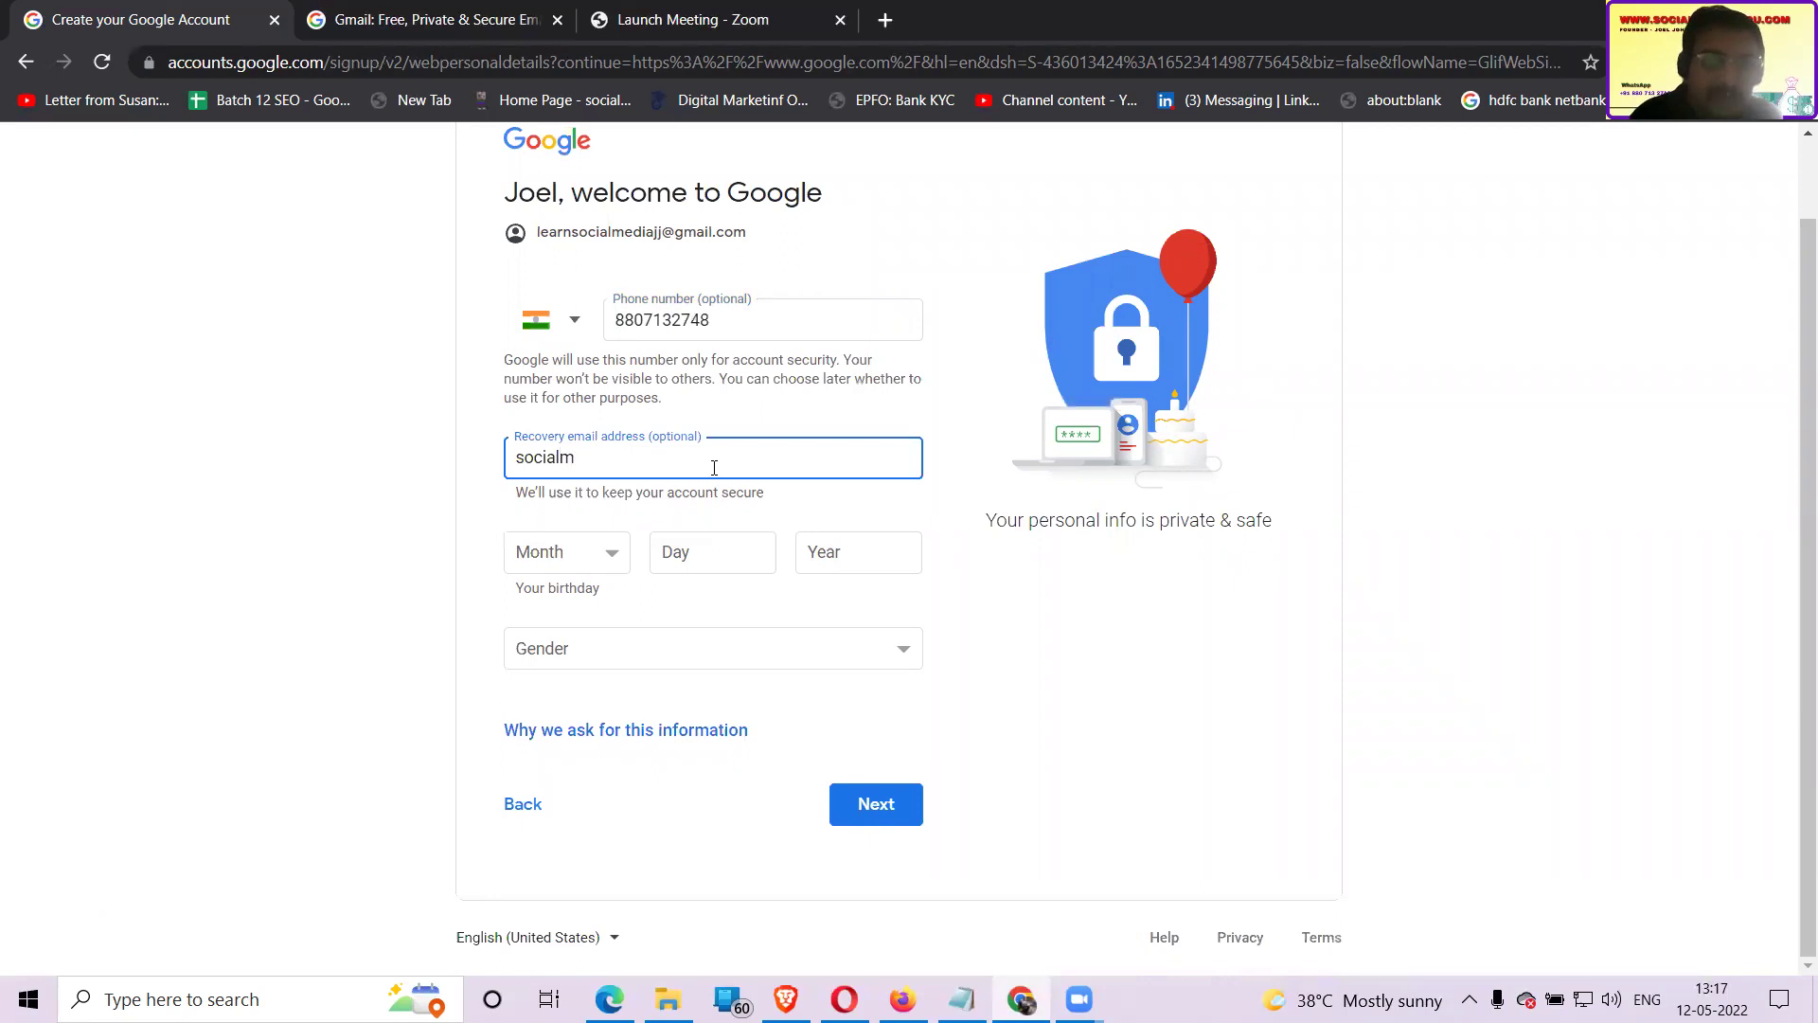
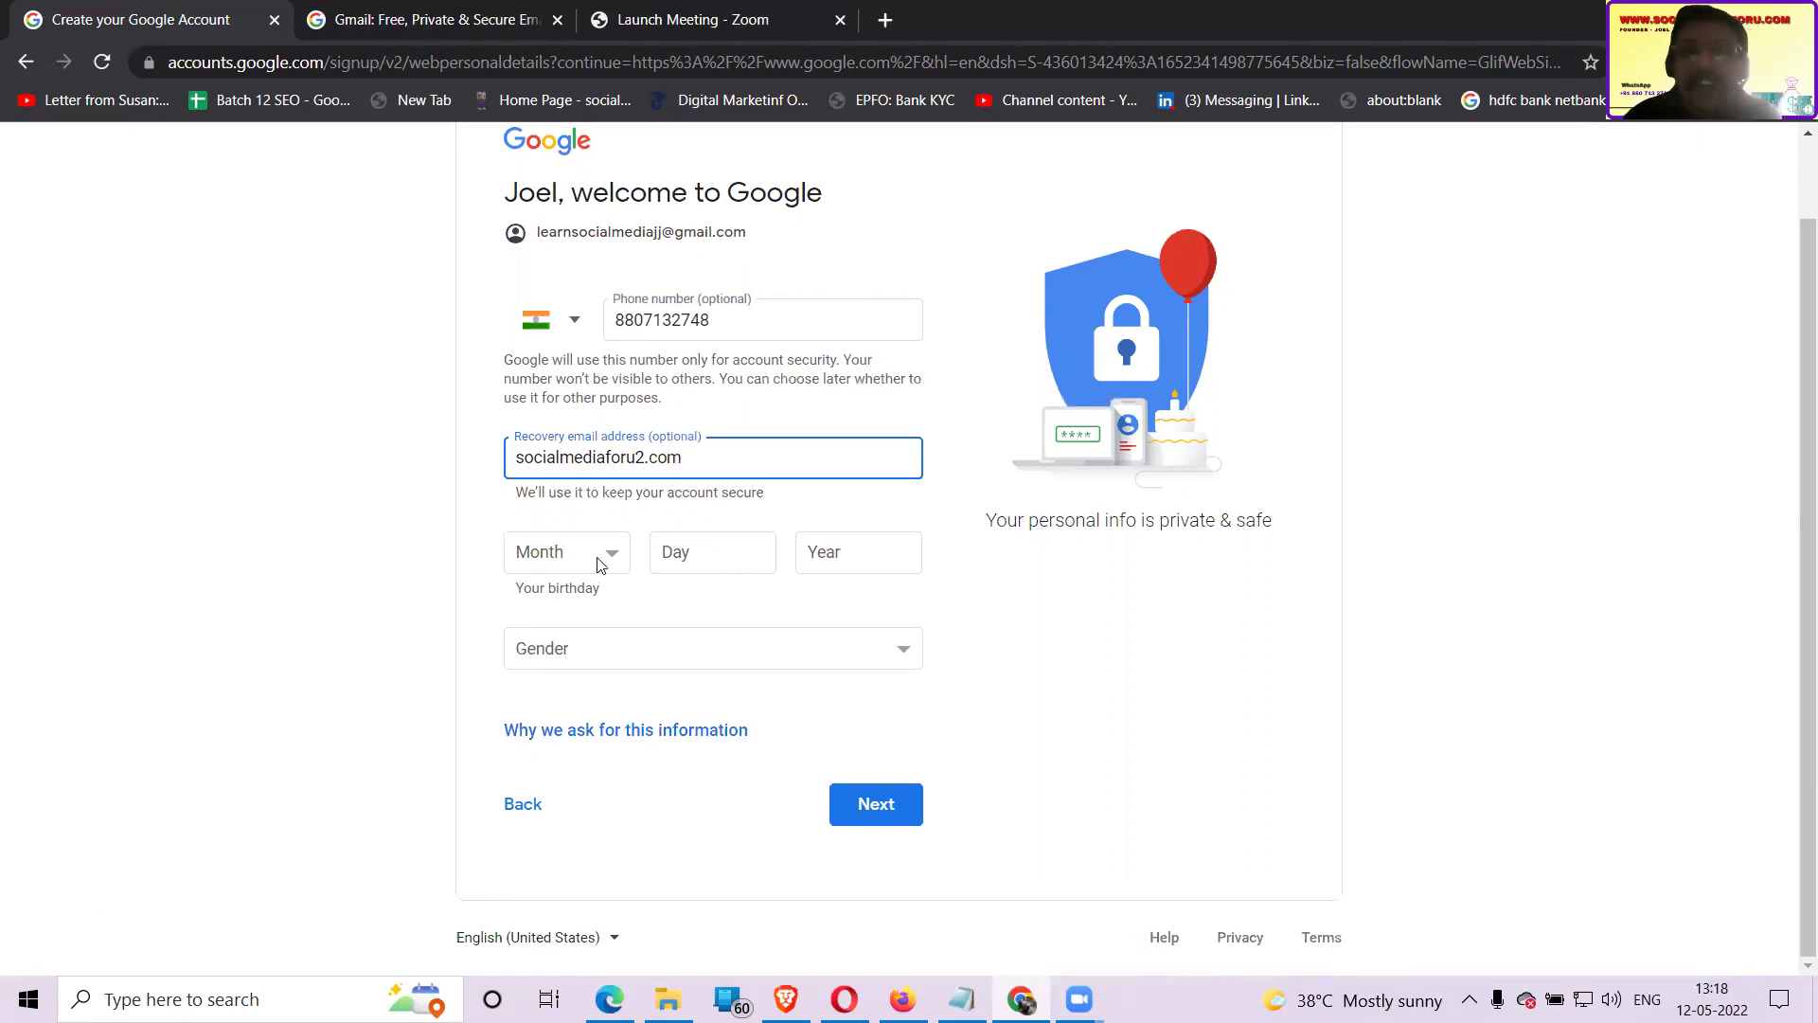
# Step: Set the birthday to February 14, 1980
pyautogui.click(597, 565)
pyautogui.click(581, 612)
pyautogui.click(739, 546)
pyautogui.write('14')
pyautogui.click(847, 542)
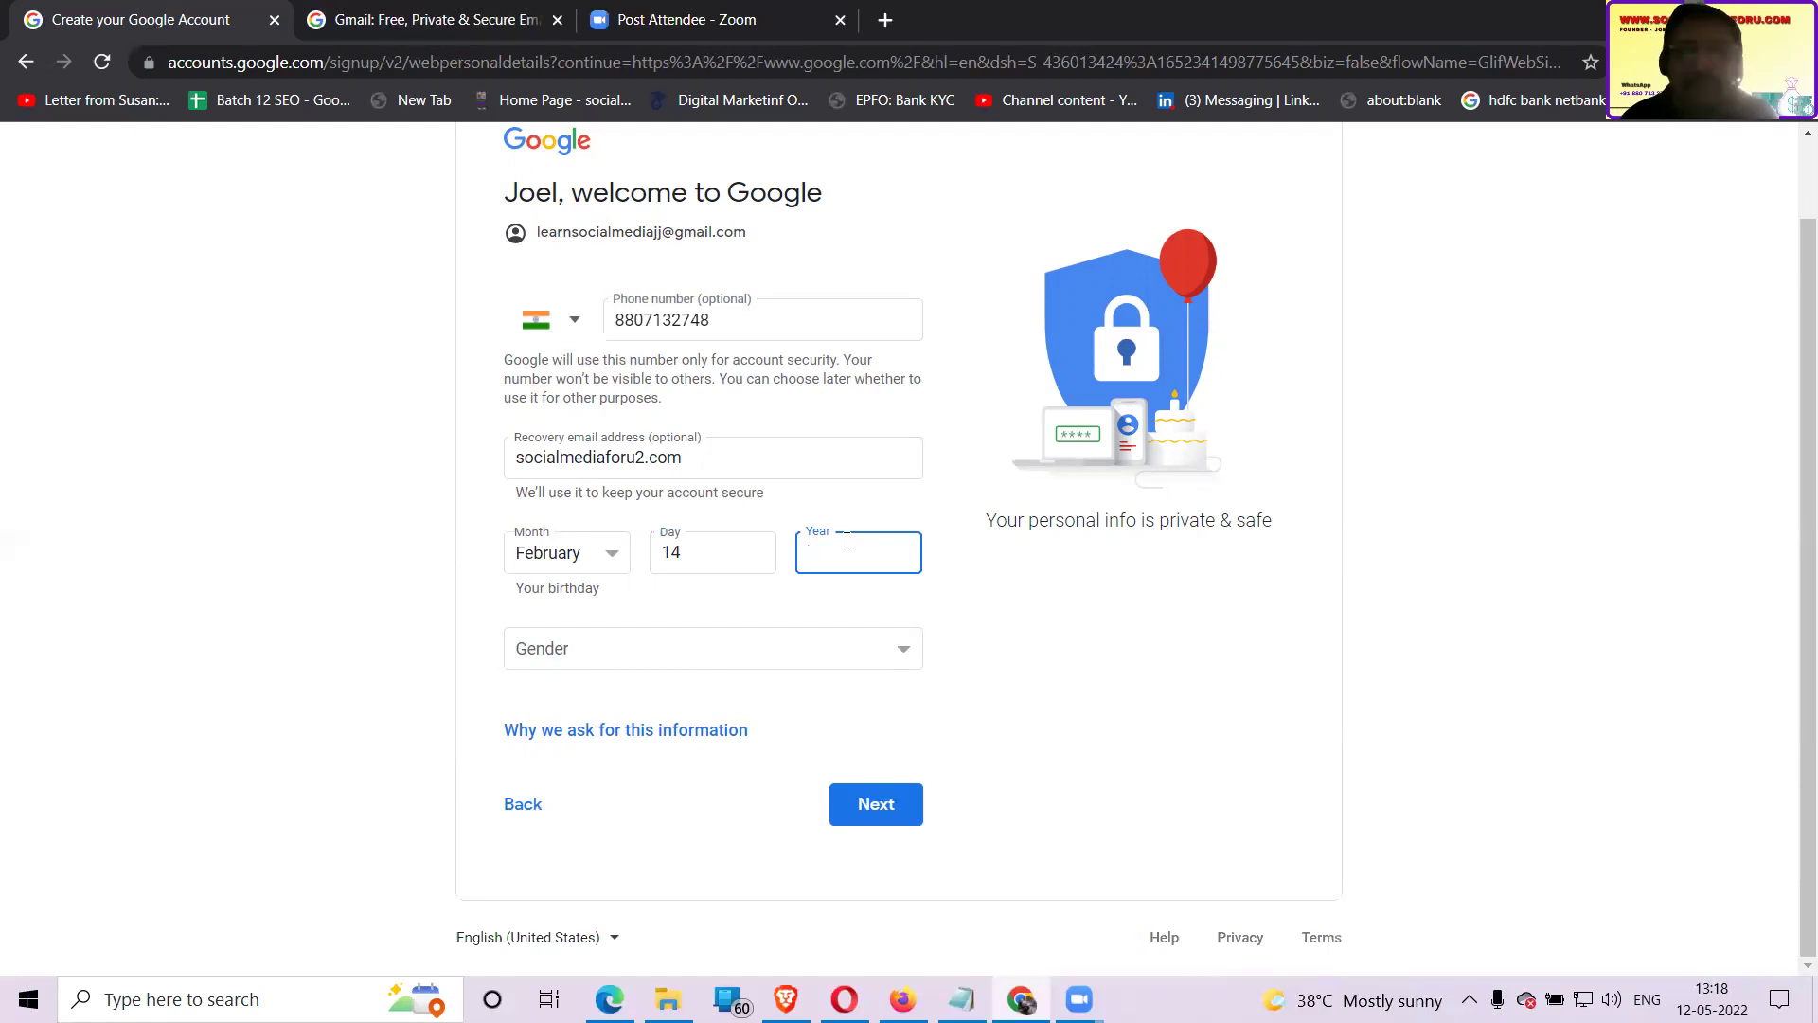
pyautogui.write('19')
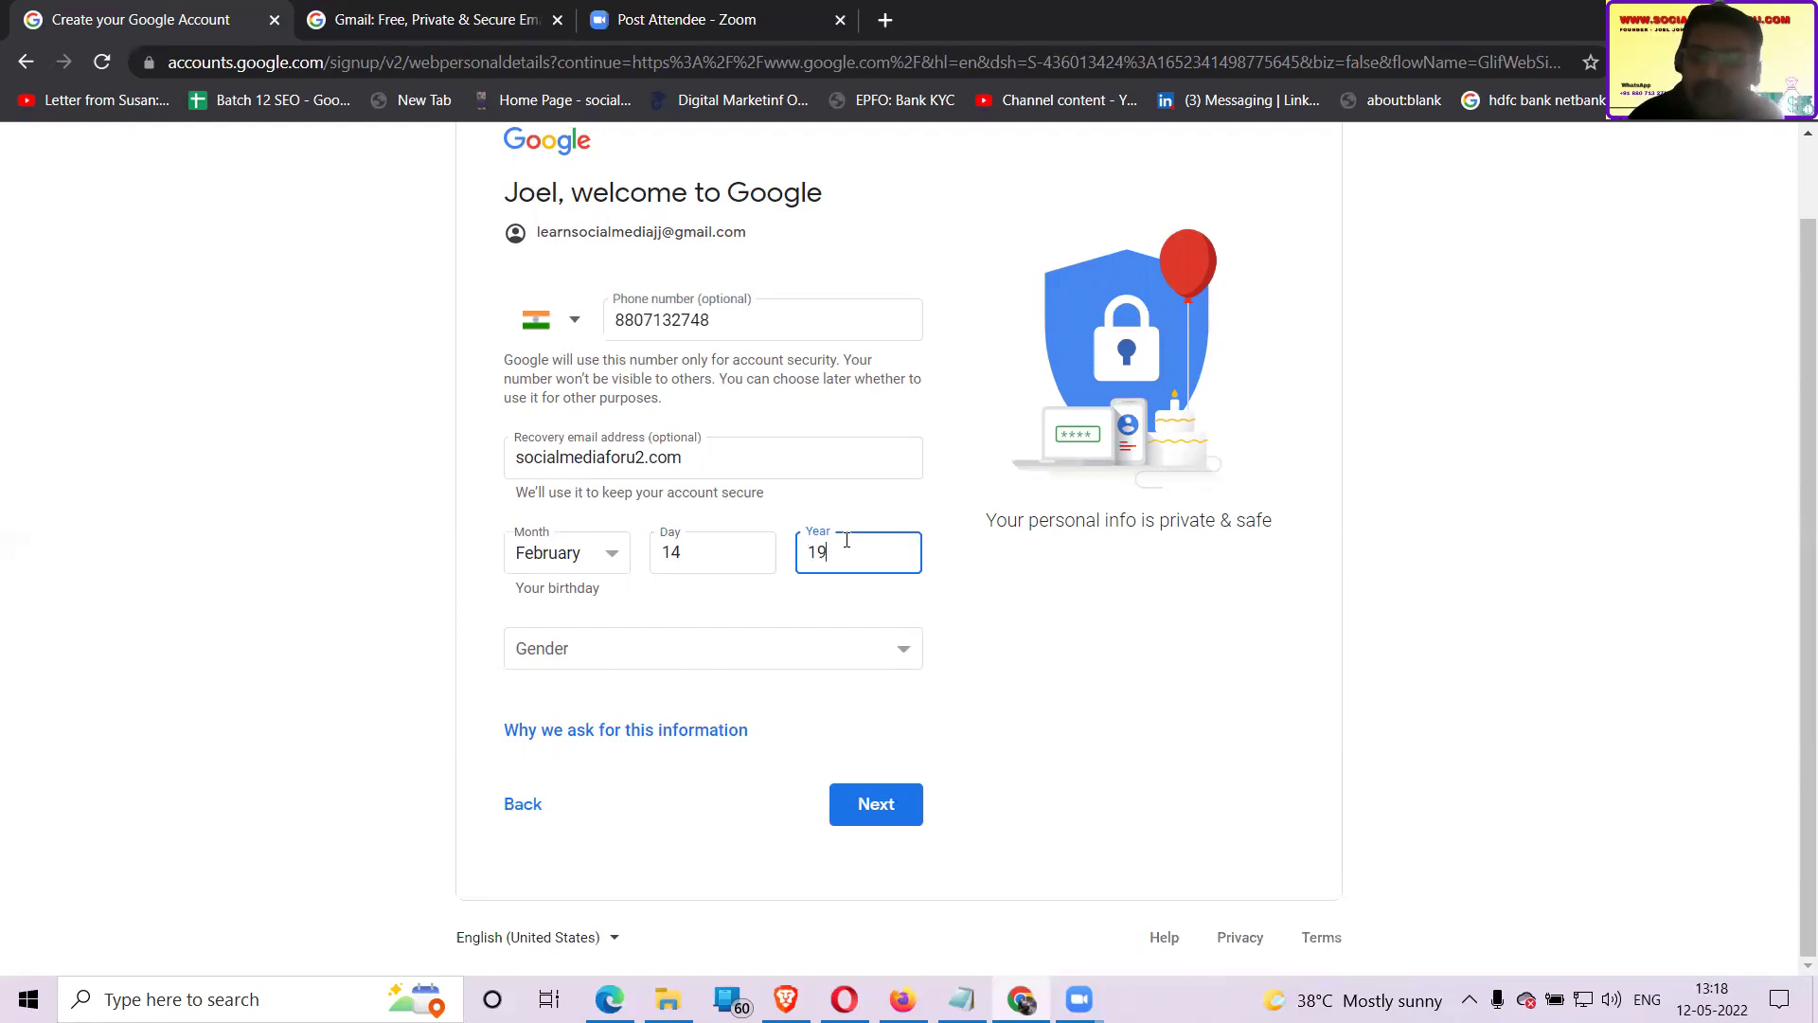
pyautogui.write('80')
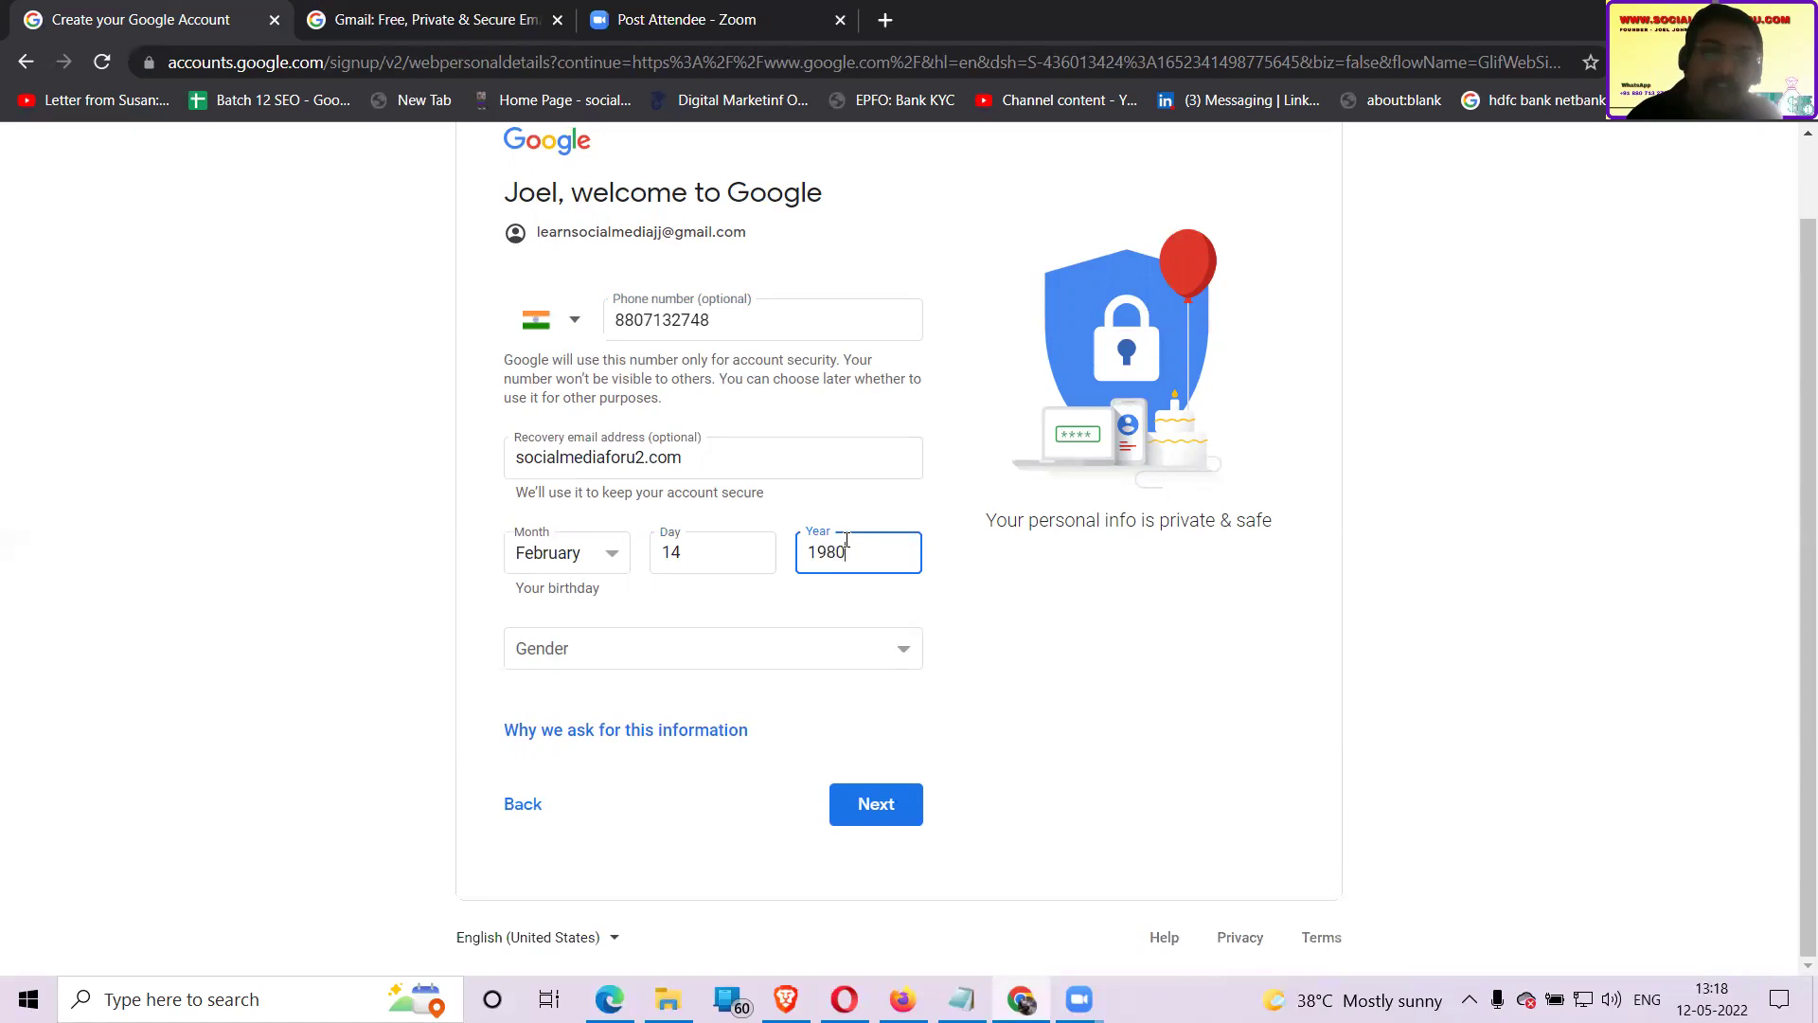
# Step: Set the gender to Male and submit the personal details
pyautogui.click(643, 664)
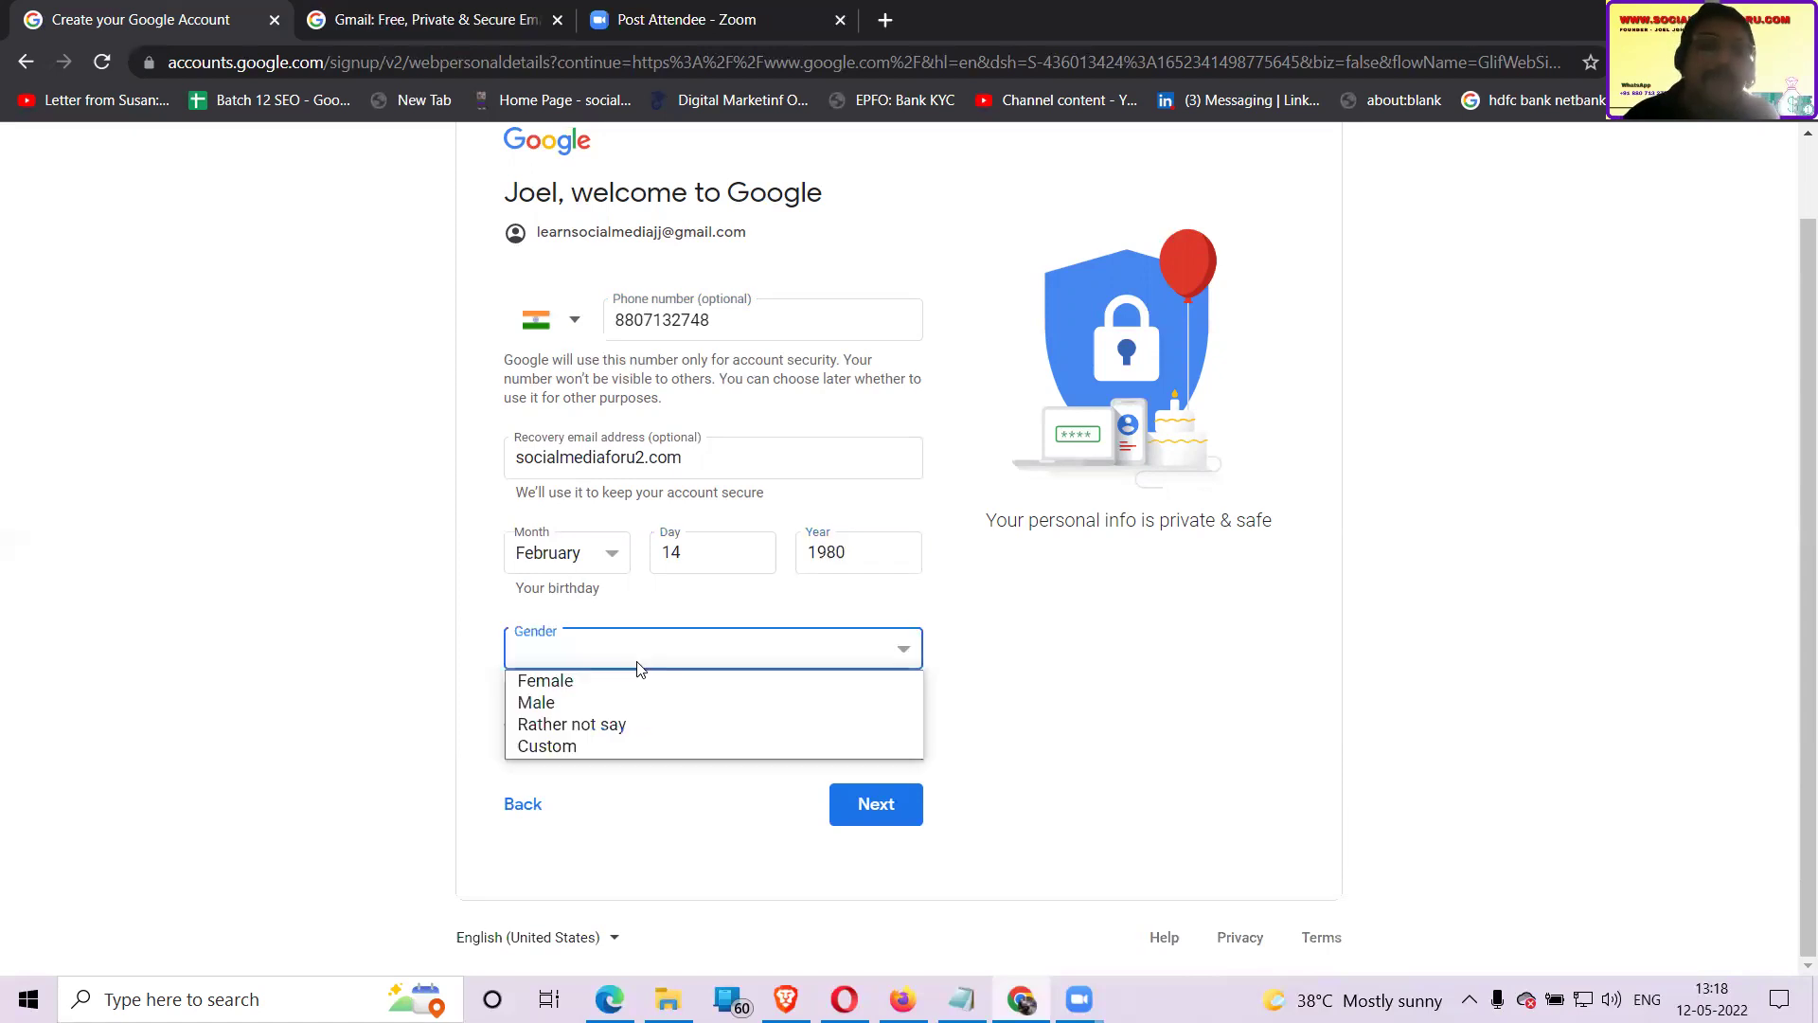
pyautogui.click(595, 706)
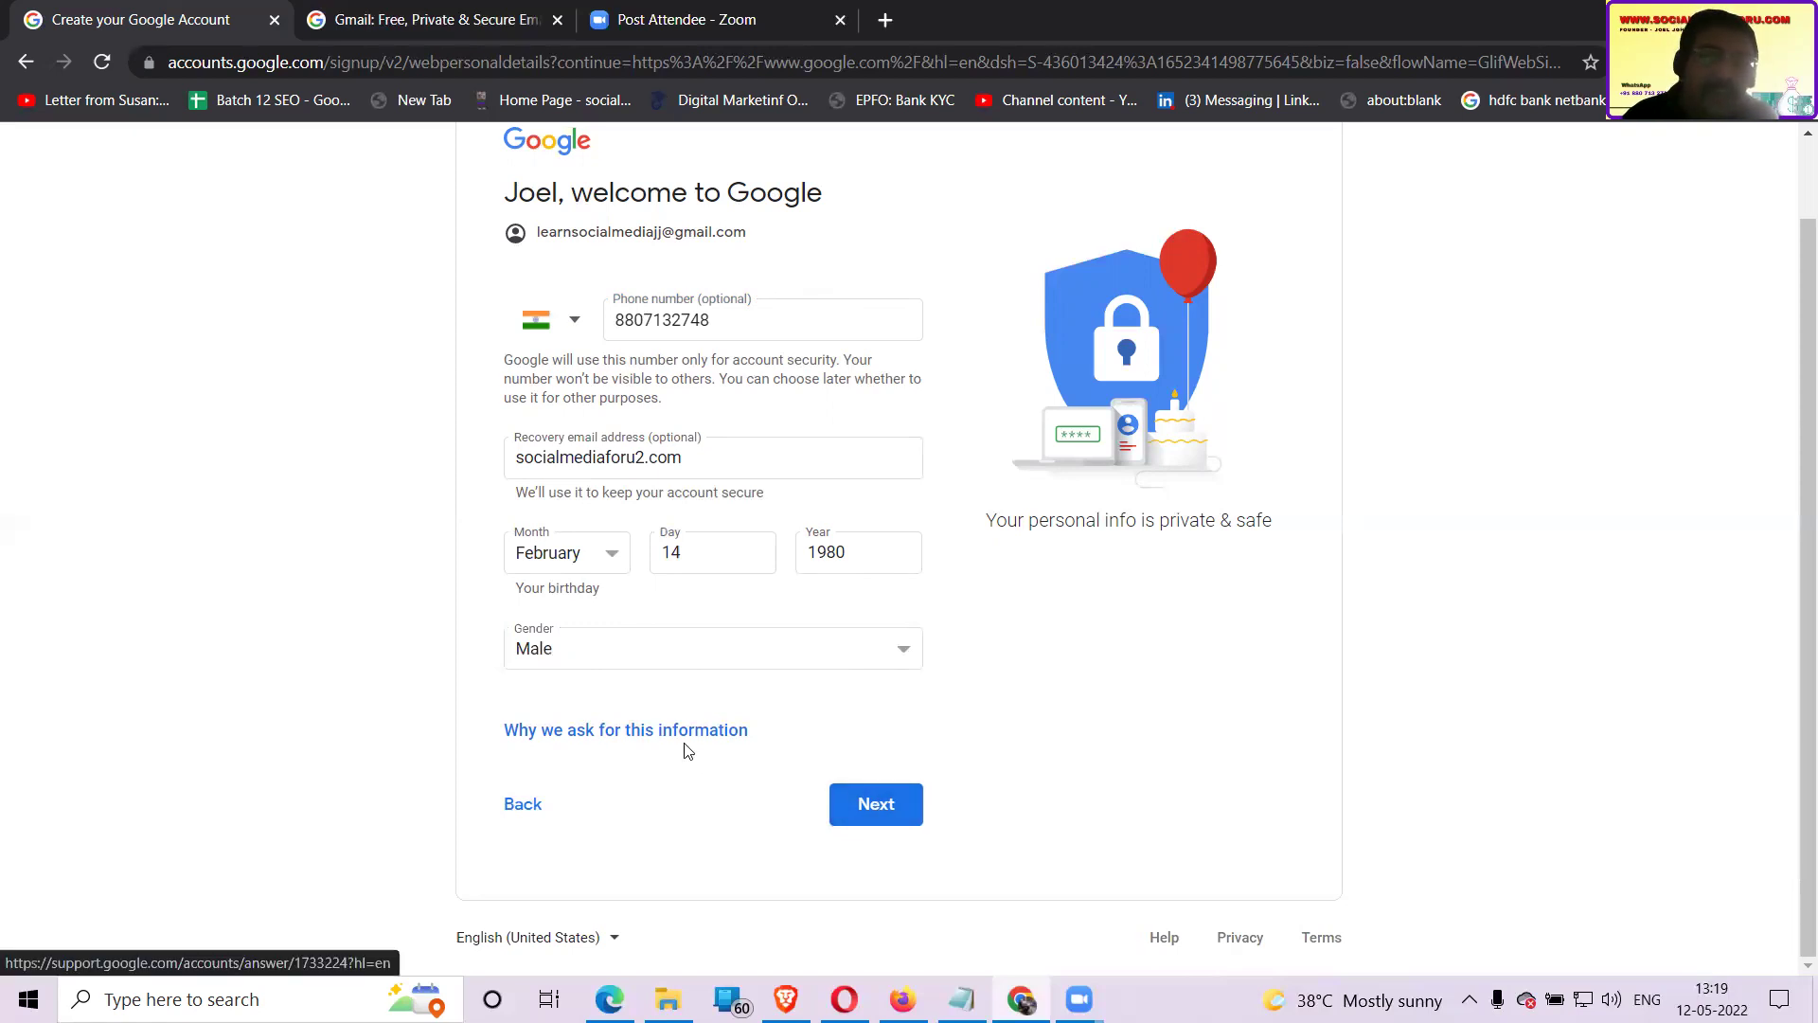
pyautogui.click(879, 804)
pyautogui.click(646, 511)
pyautogui.press('BackSpace')
pyautogui.write('@gmail')
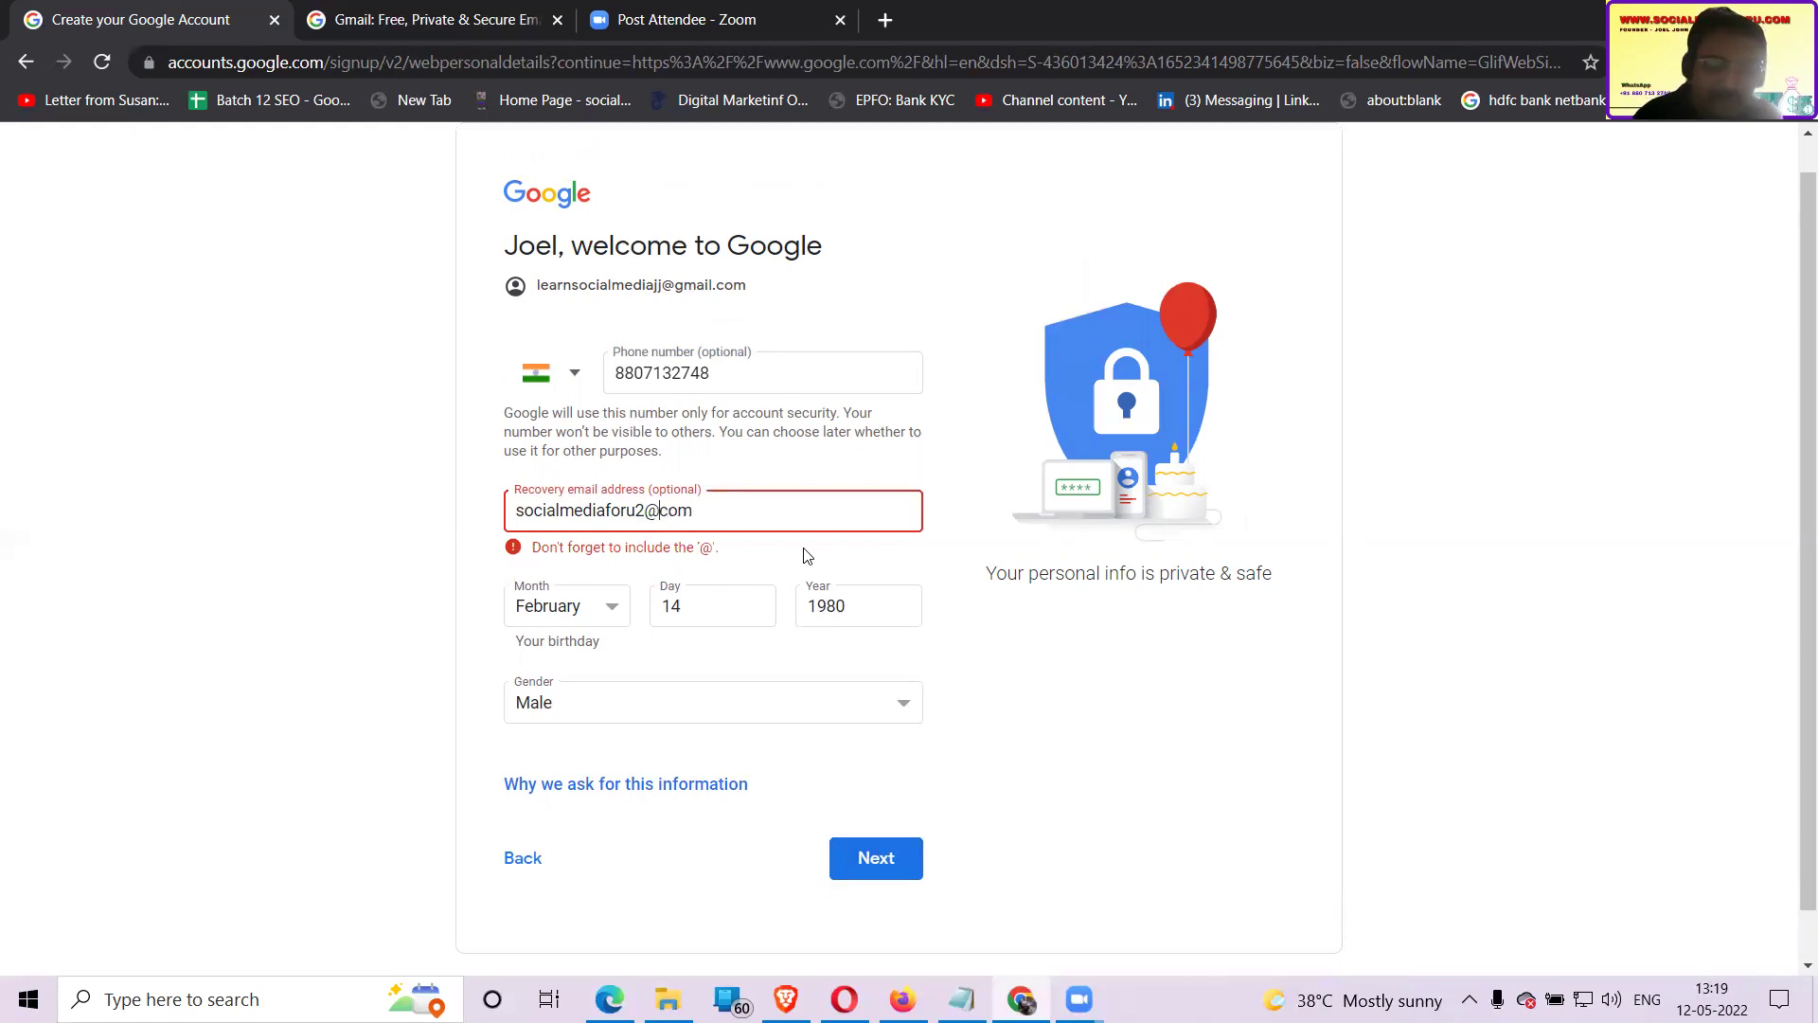
pyautogui.write('.')
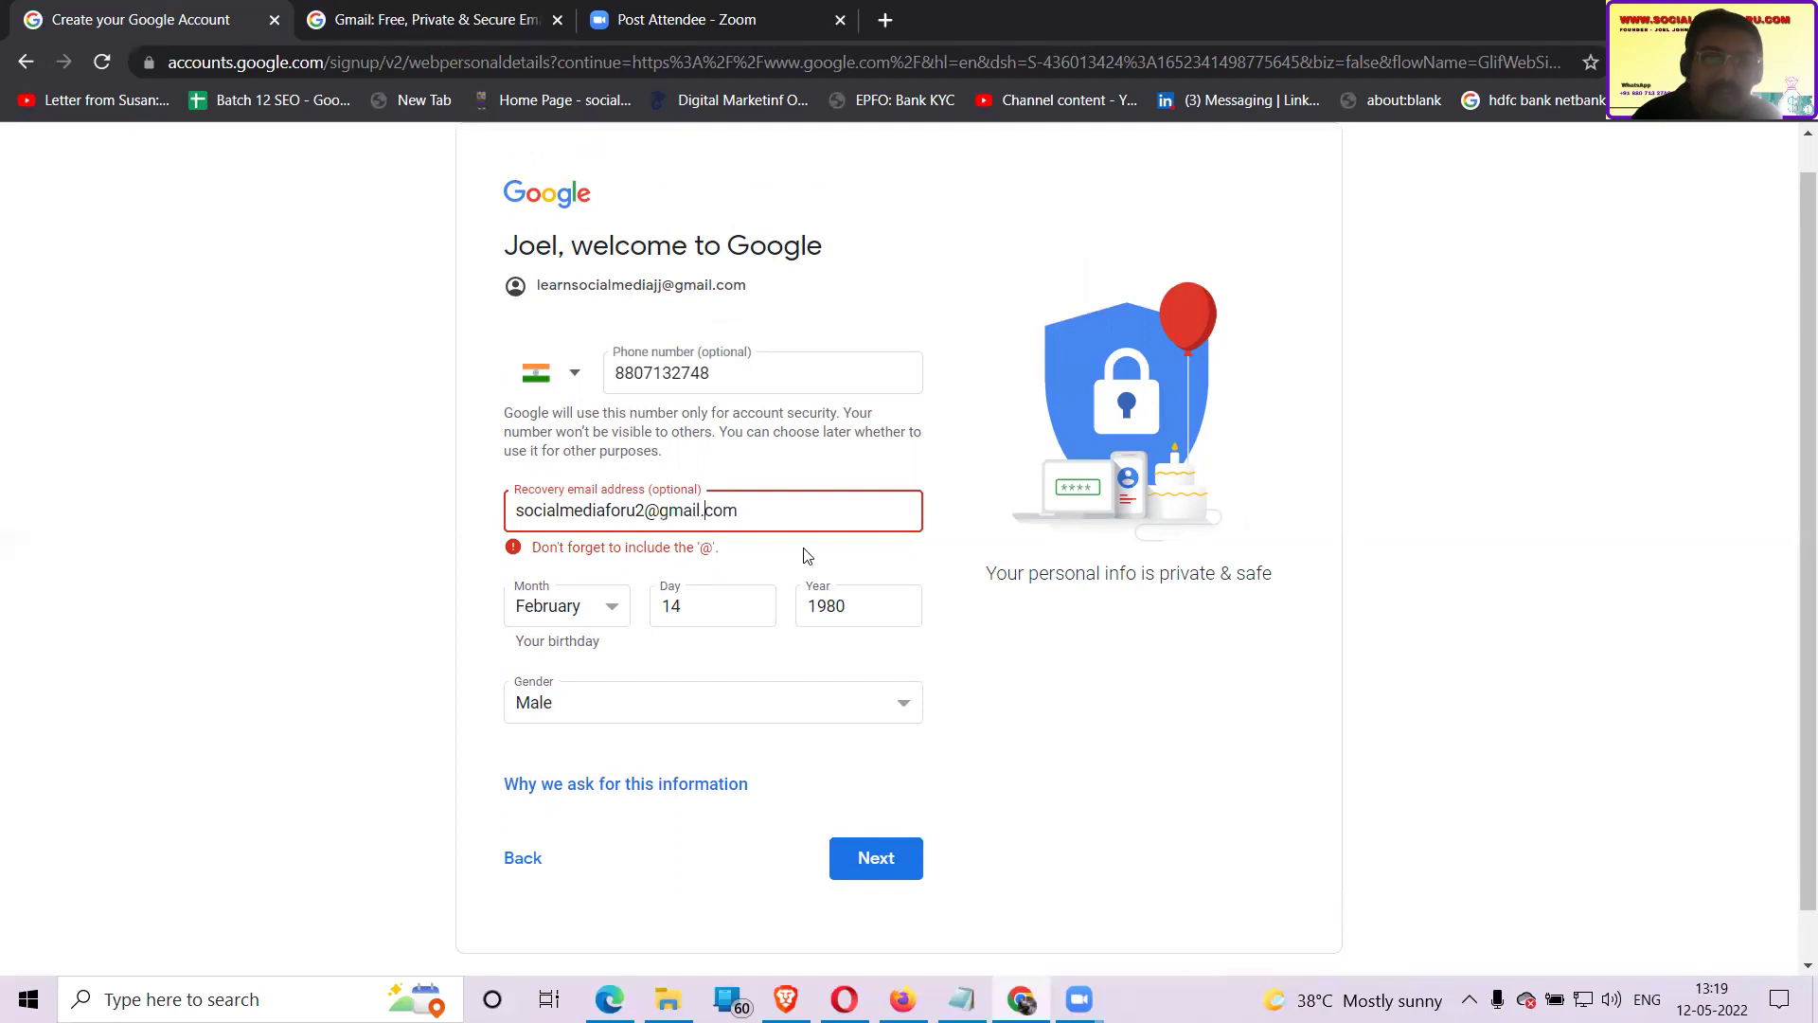
pyautogui.click(872, 857)
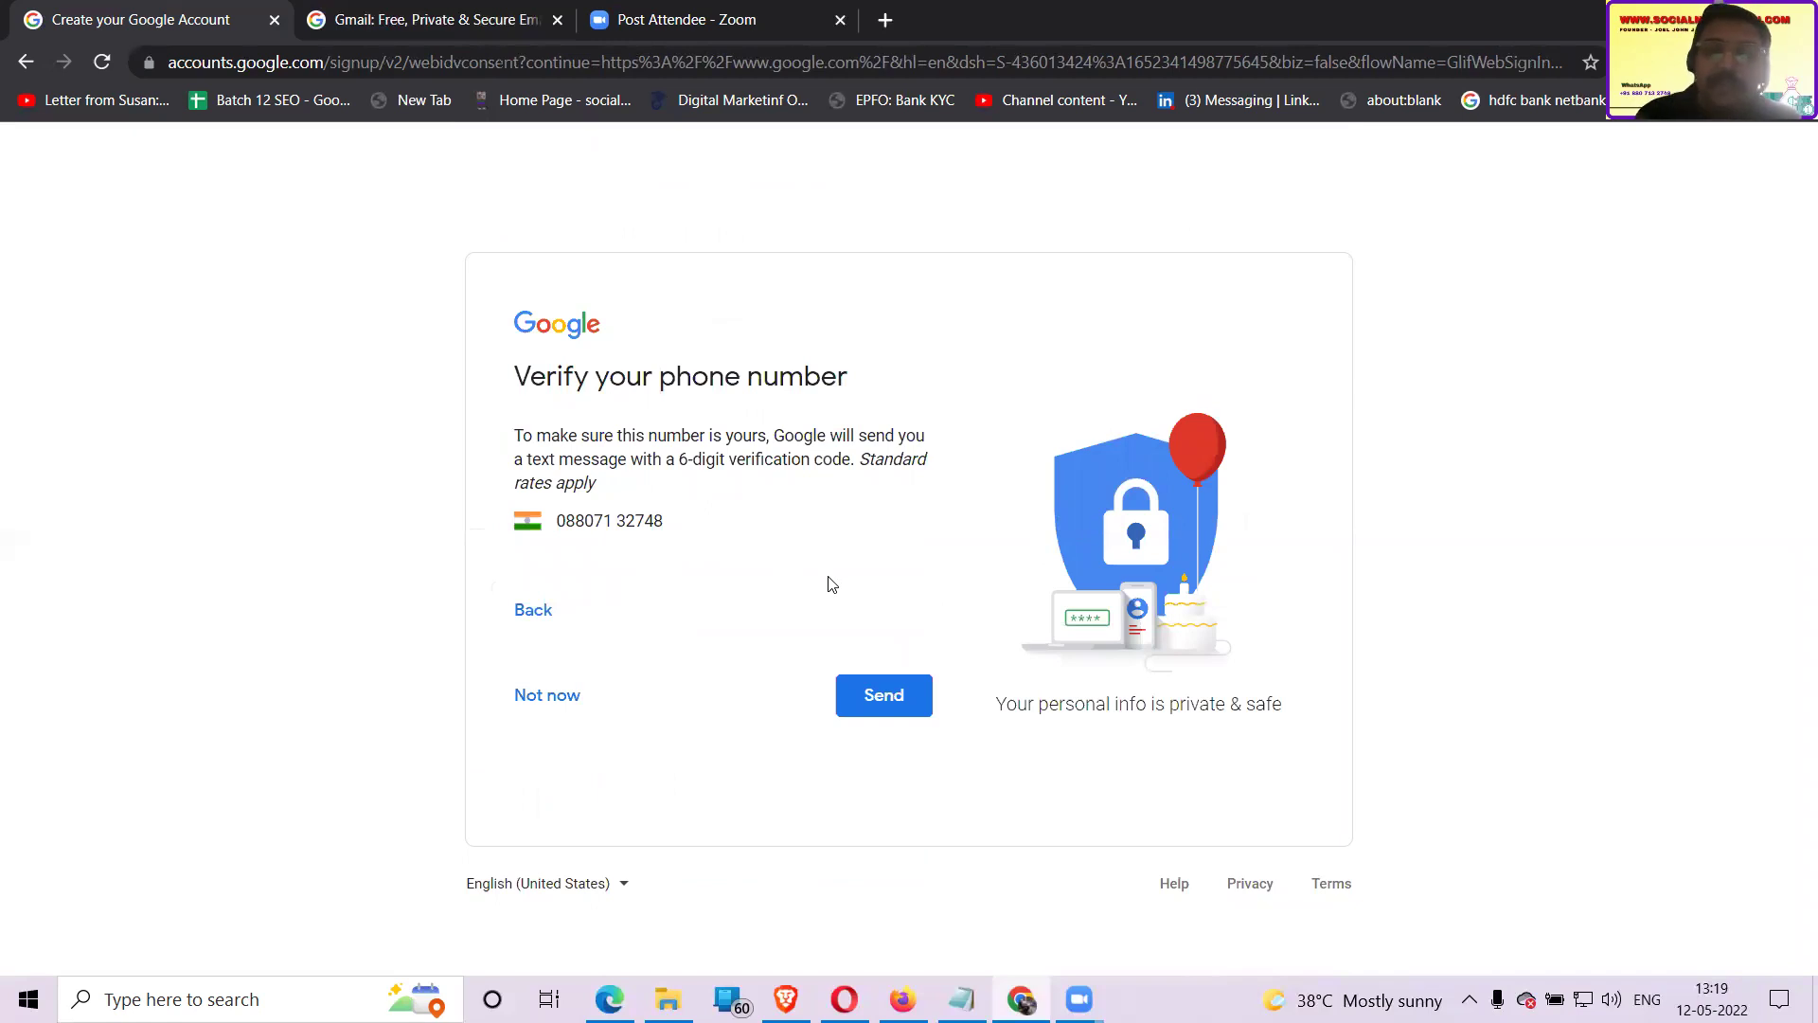
# Step: Request an SMS code, enter the 6-digit code received, and verify it
pyautogui.click(885, 703)
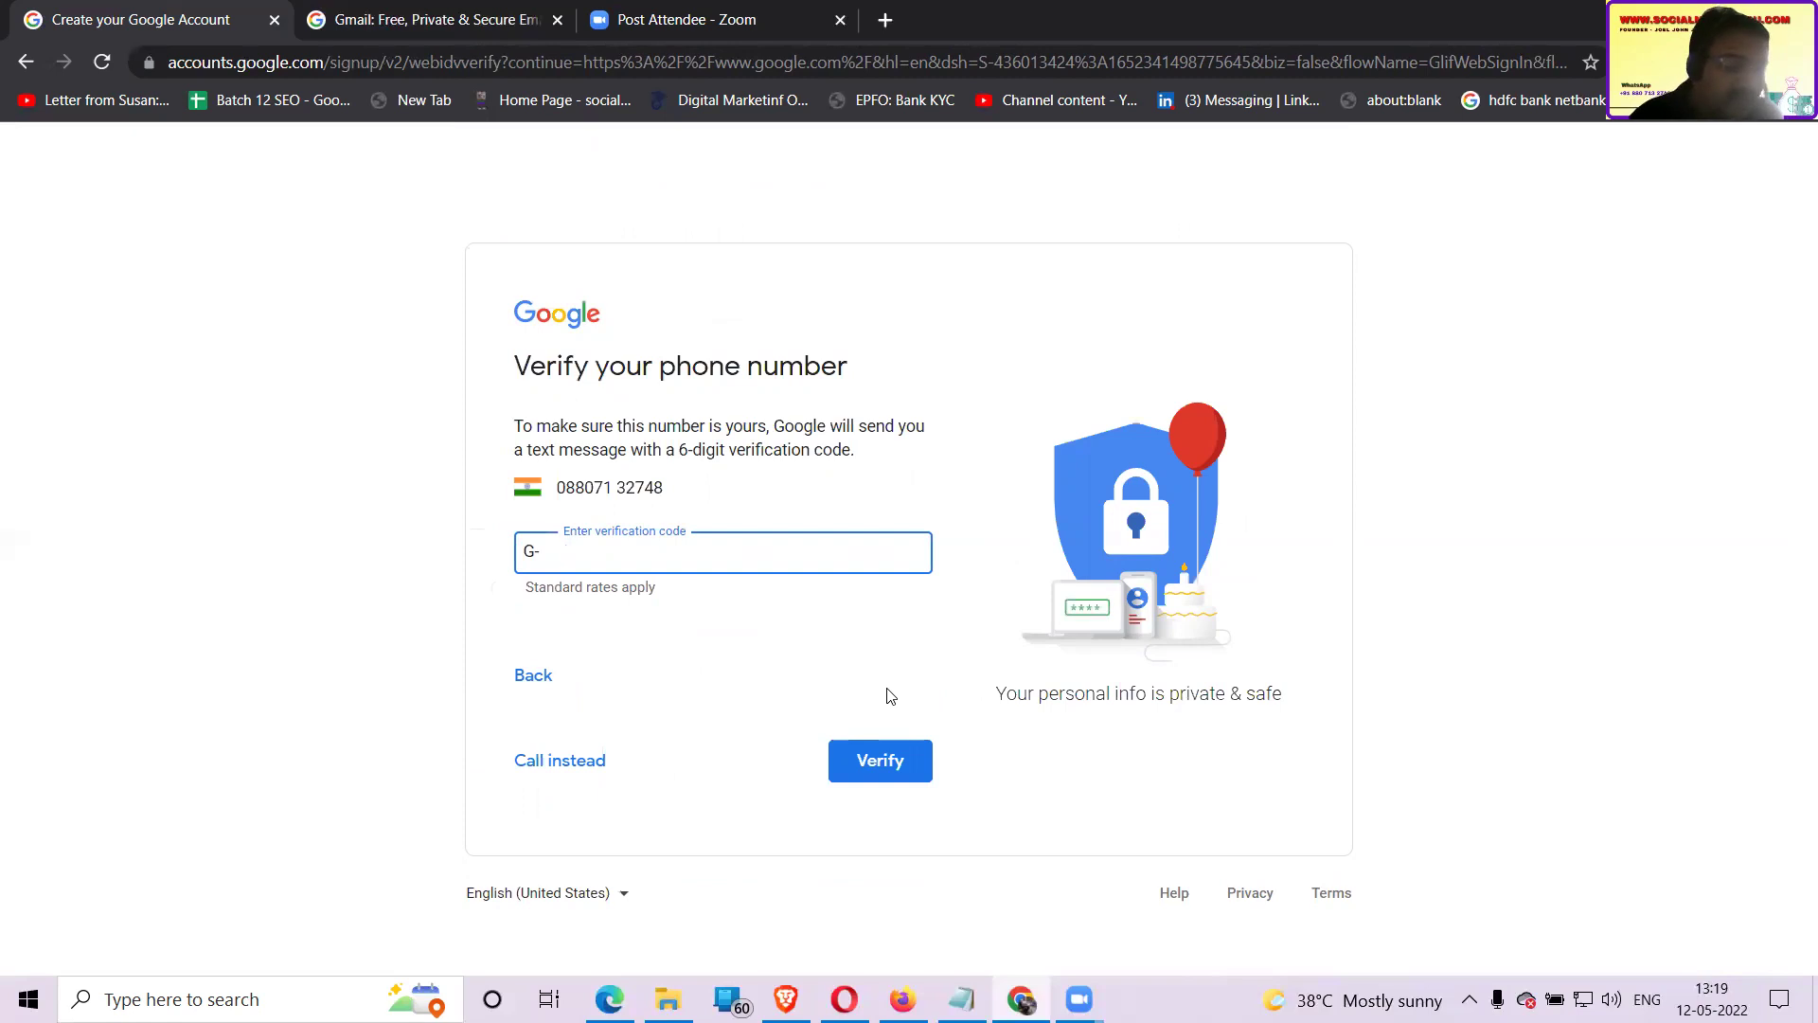
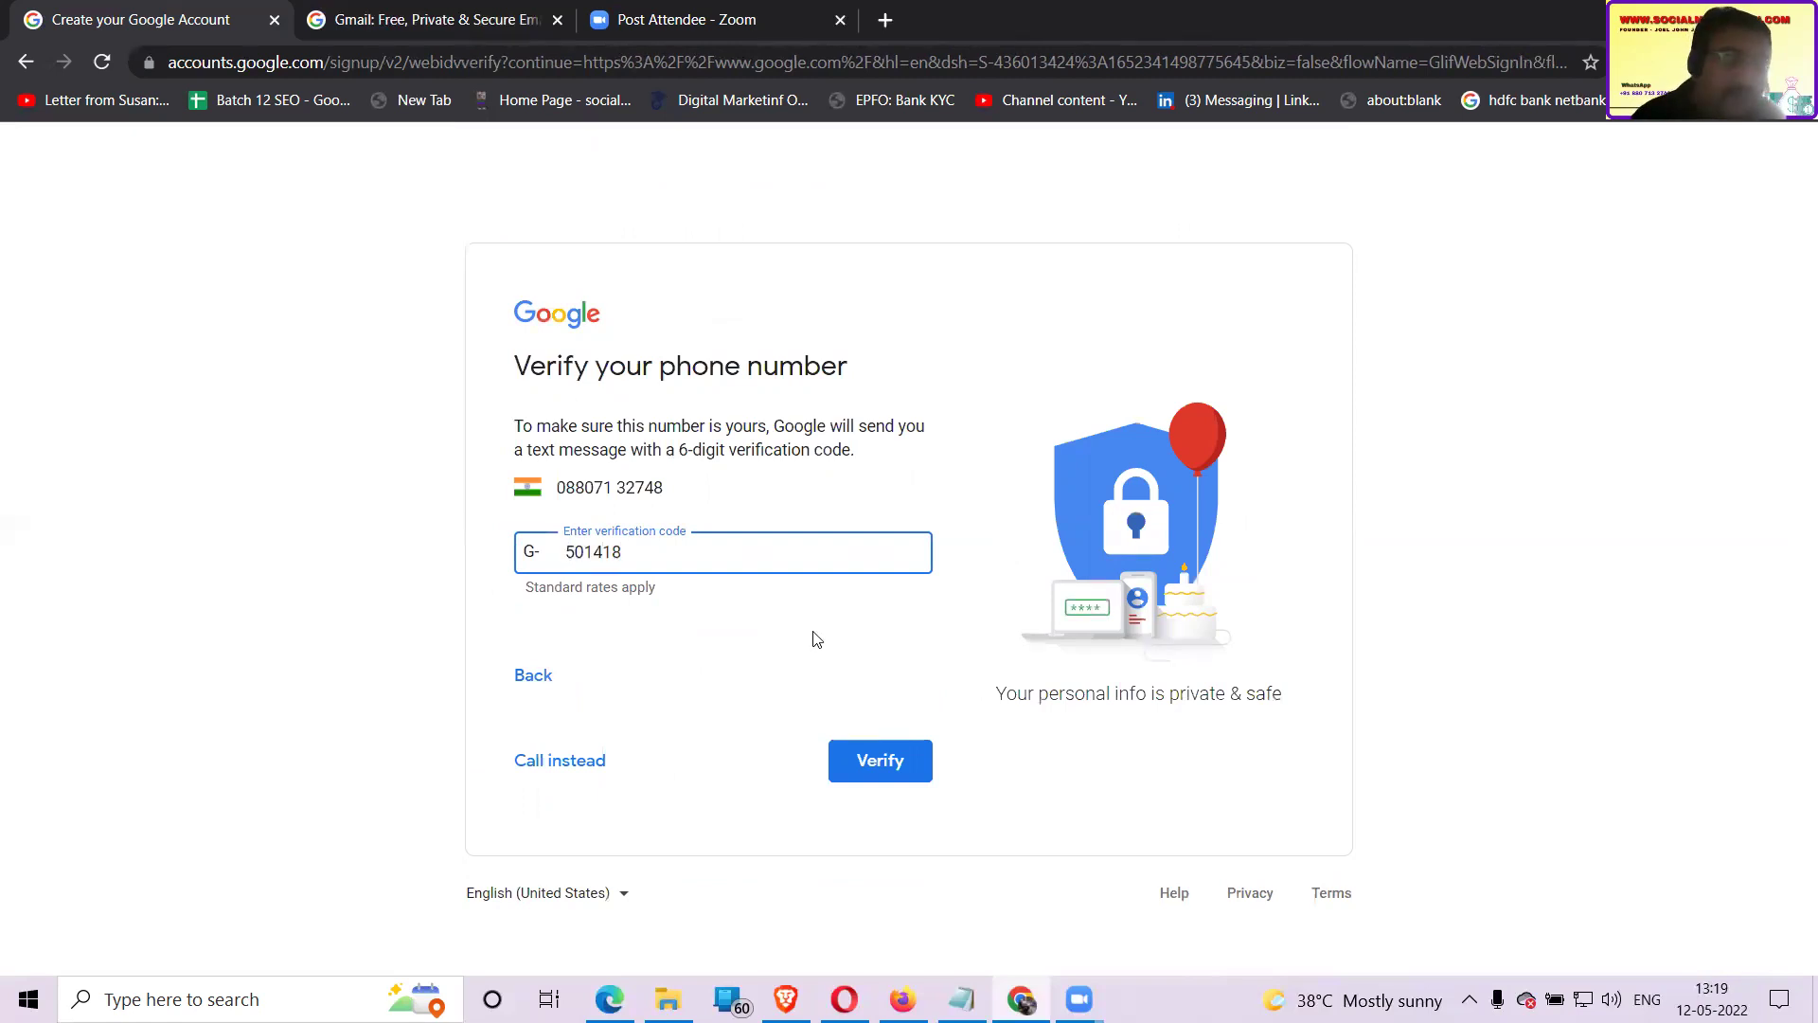
pyautogui.click(876, 758)
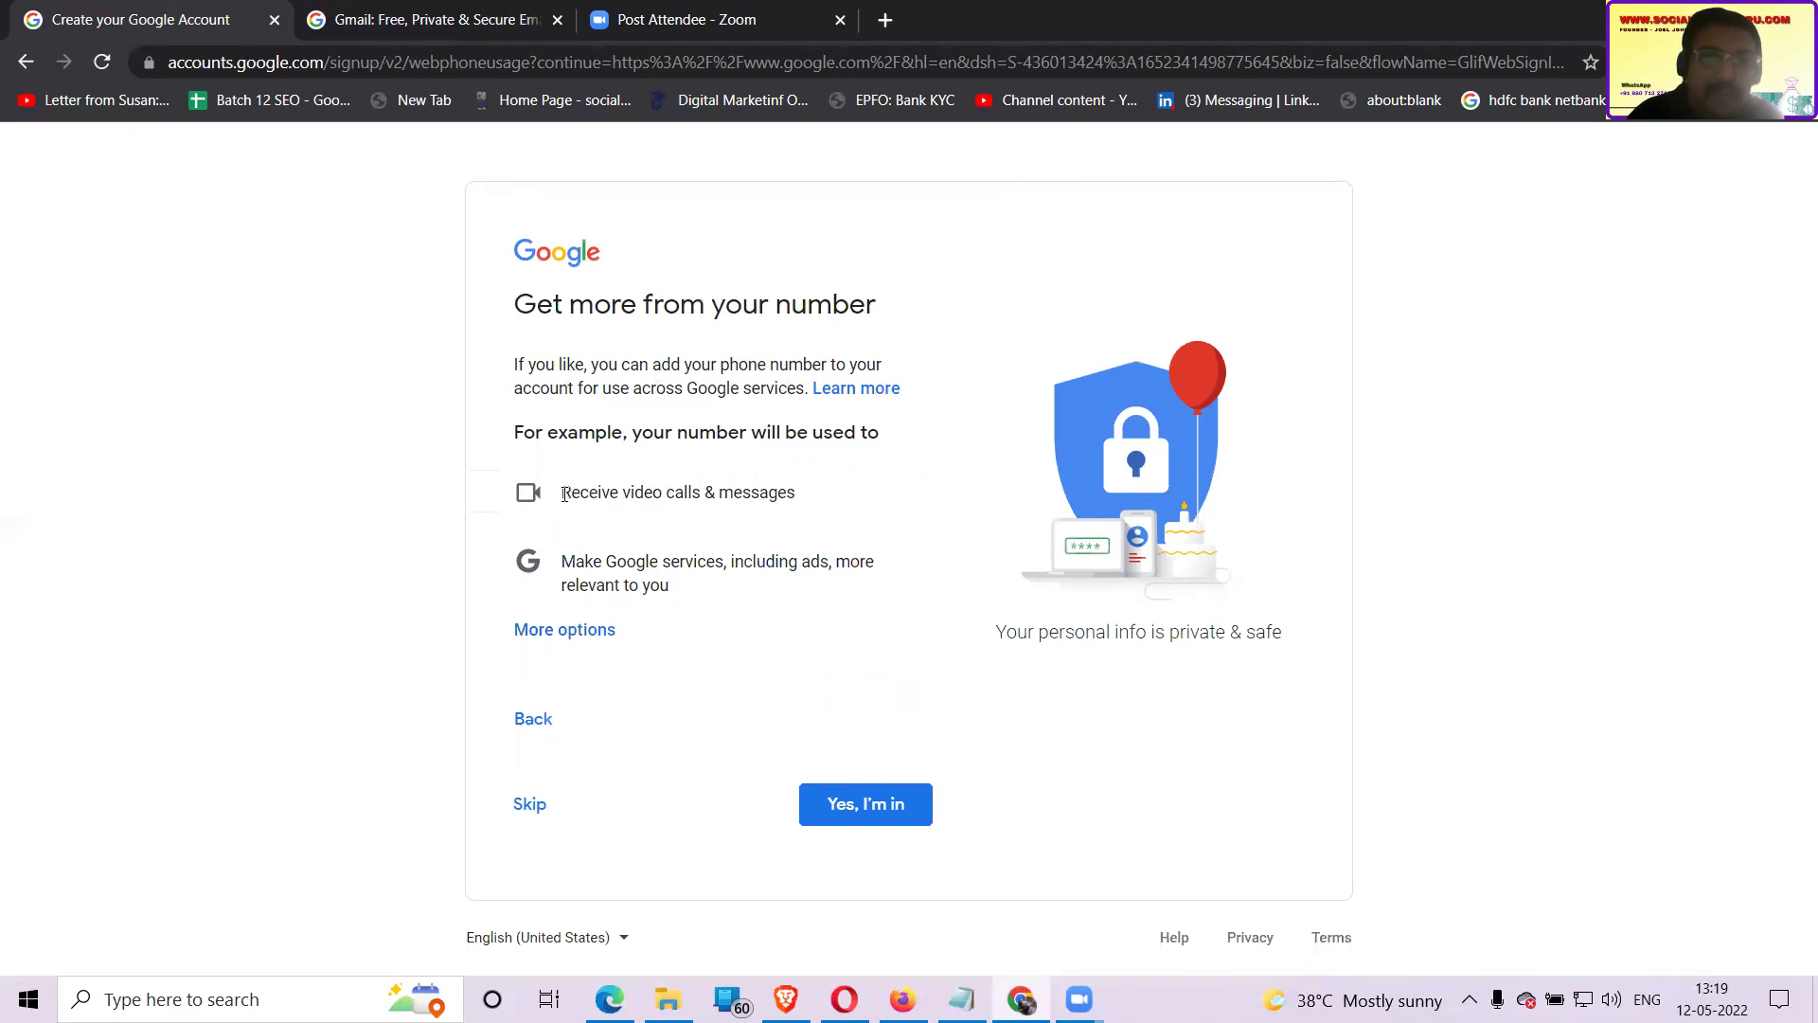
# Step: Review the phone-number benefits and More options, then opt in with 'Yes, I'm in'
pyautogui.moveTo(559, 493); pyautogui.dragTo(898, 502)
pyautogui.moveTo(563, 559); pyautogui.dragTo(763, 625)
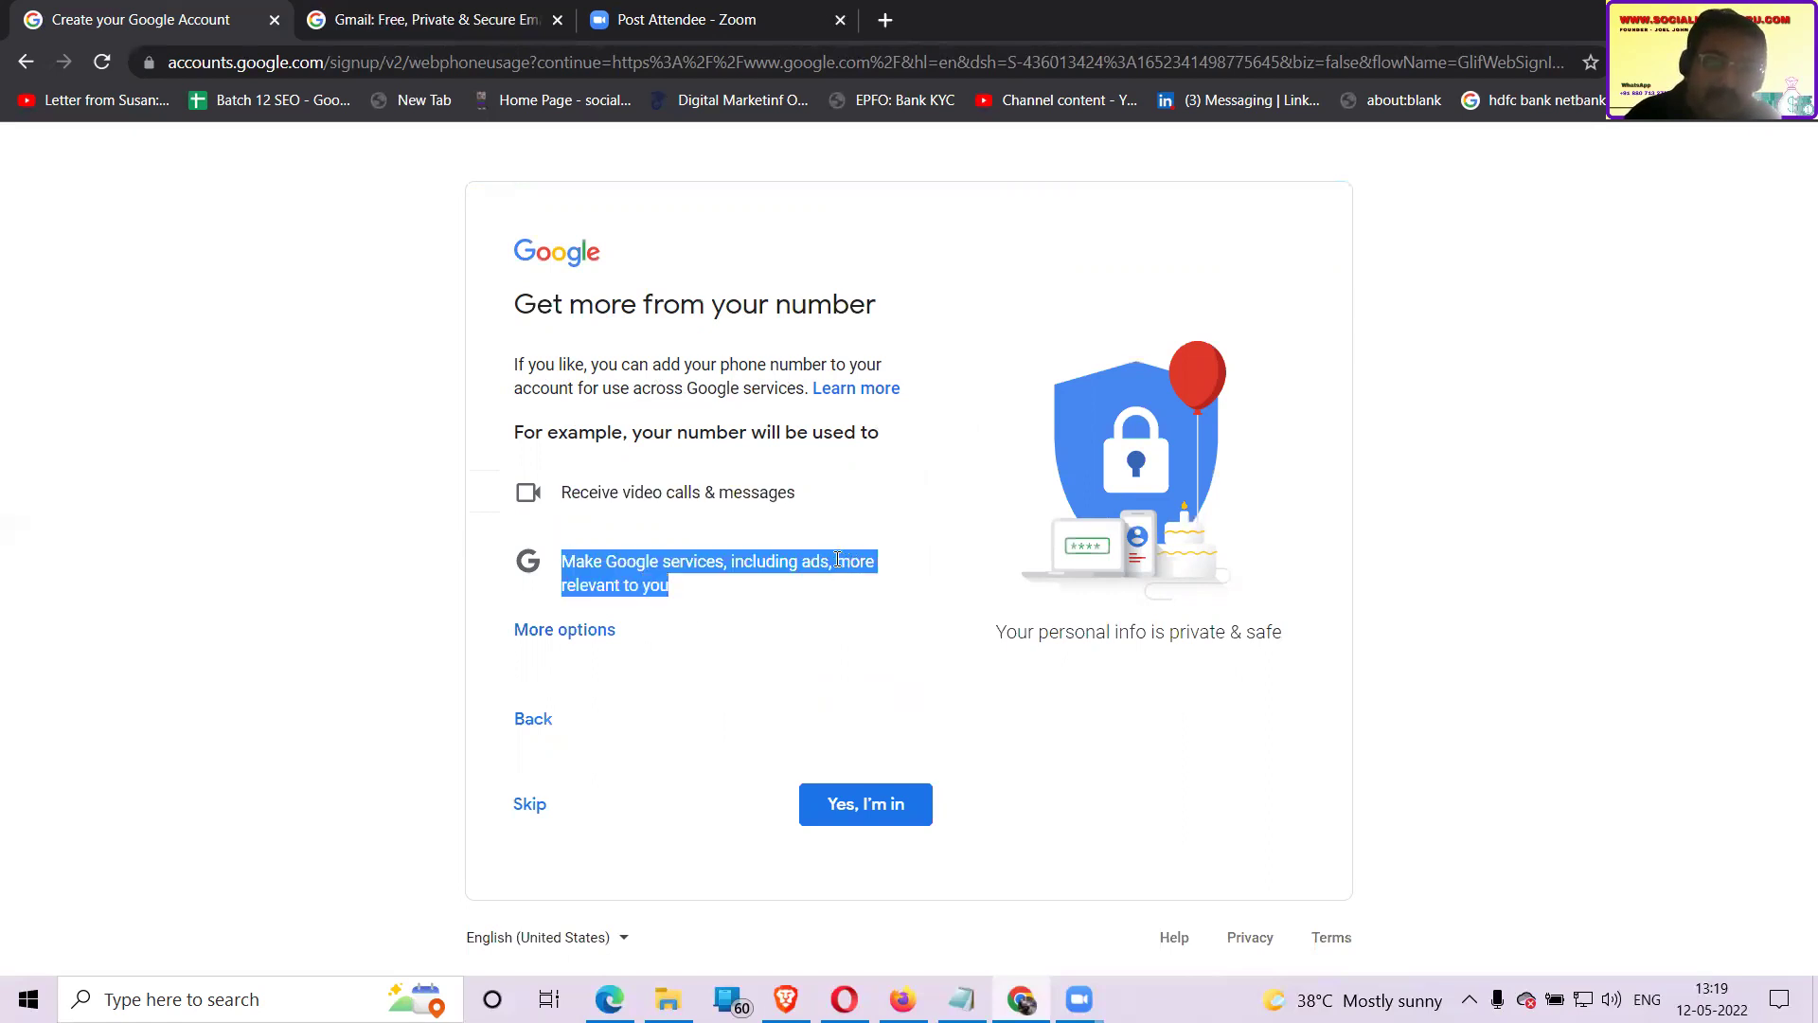
pyautogui.click(851, 620)
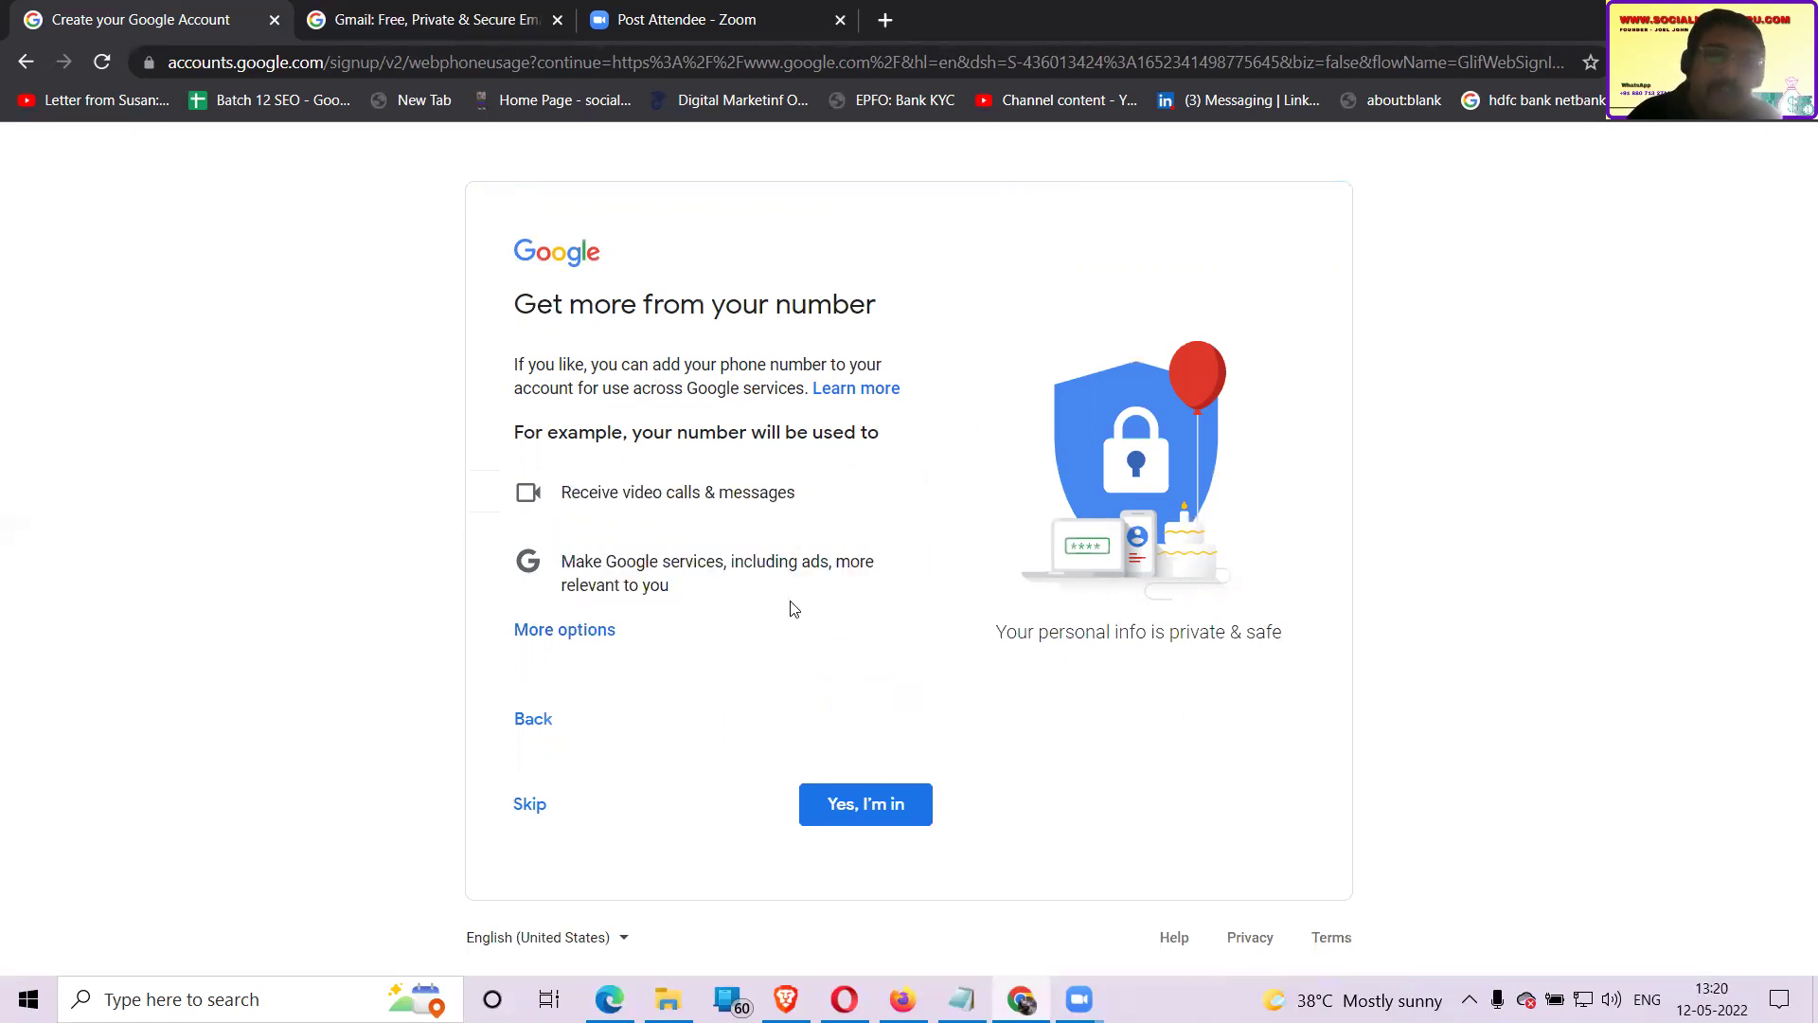
pyautogui.click(544, 632)
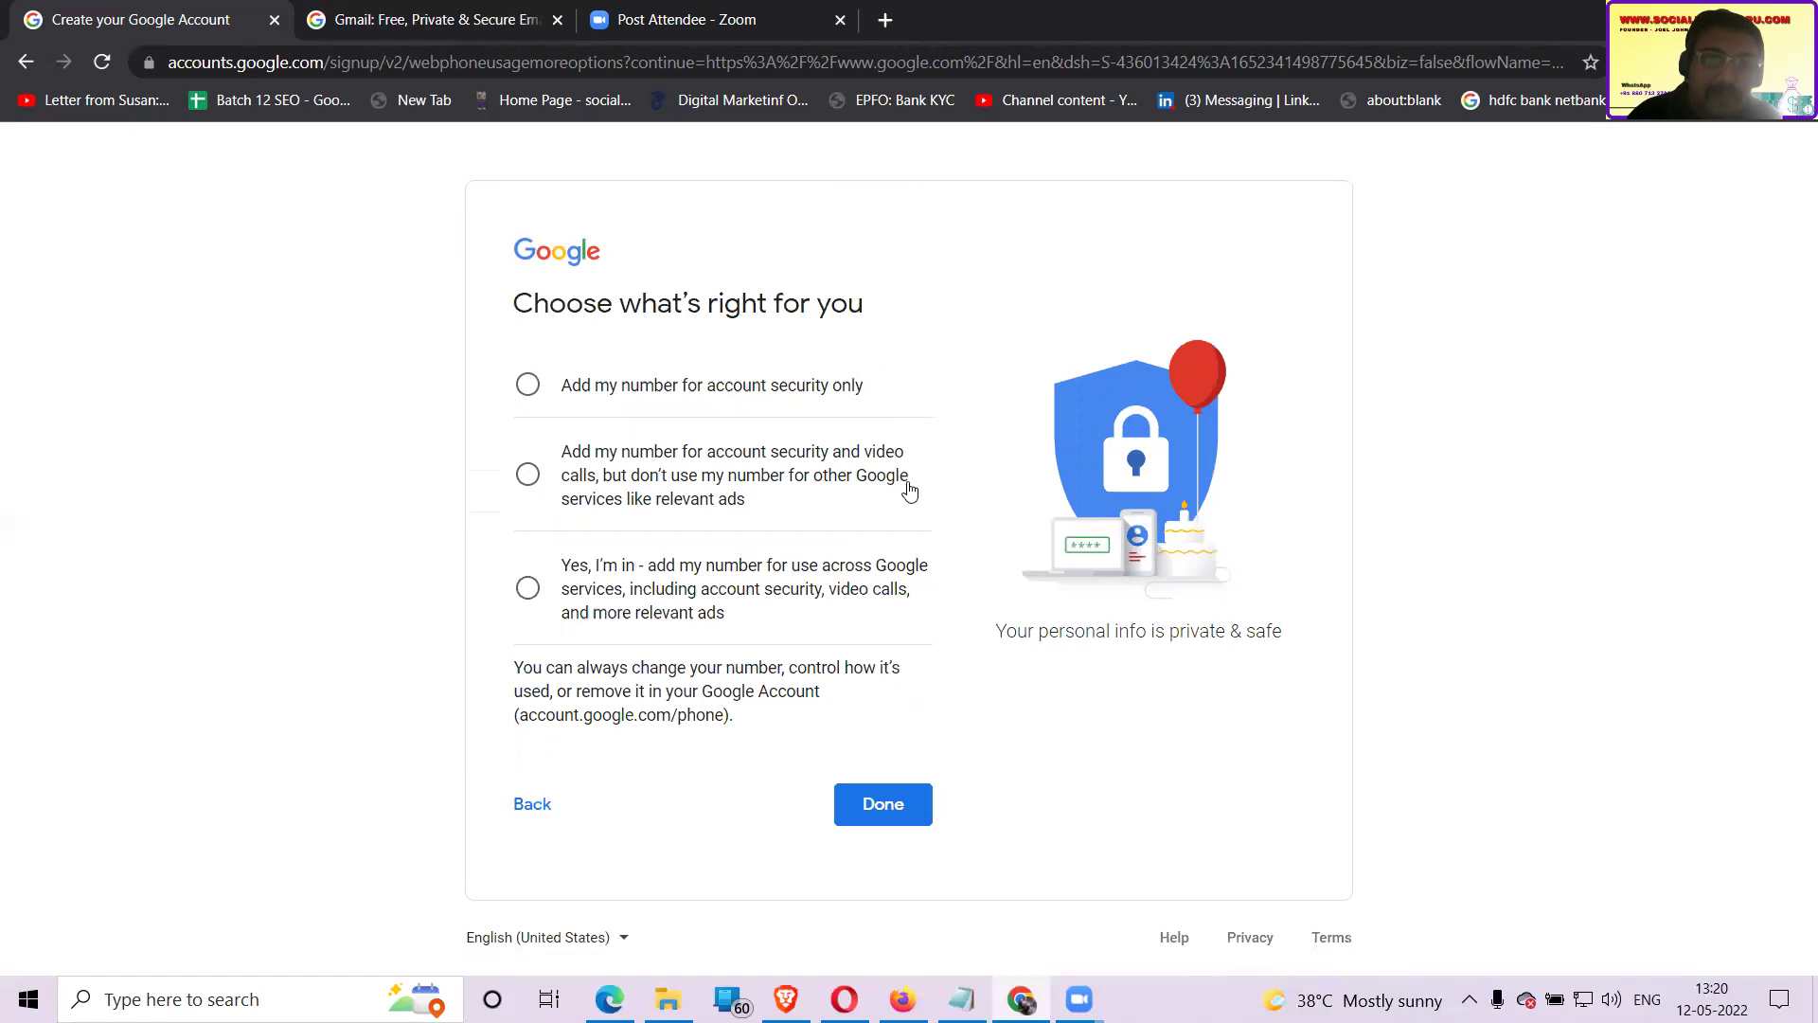
pyautogui.click(527, 807)
pyautogui.click(839, 808)
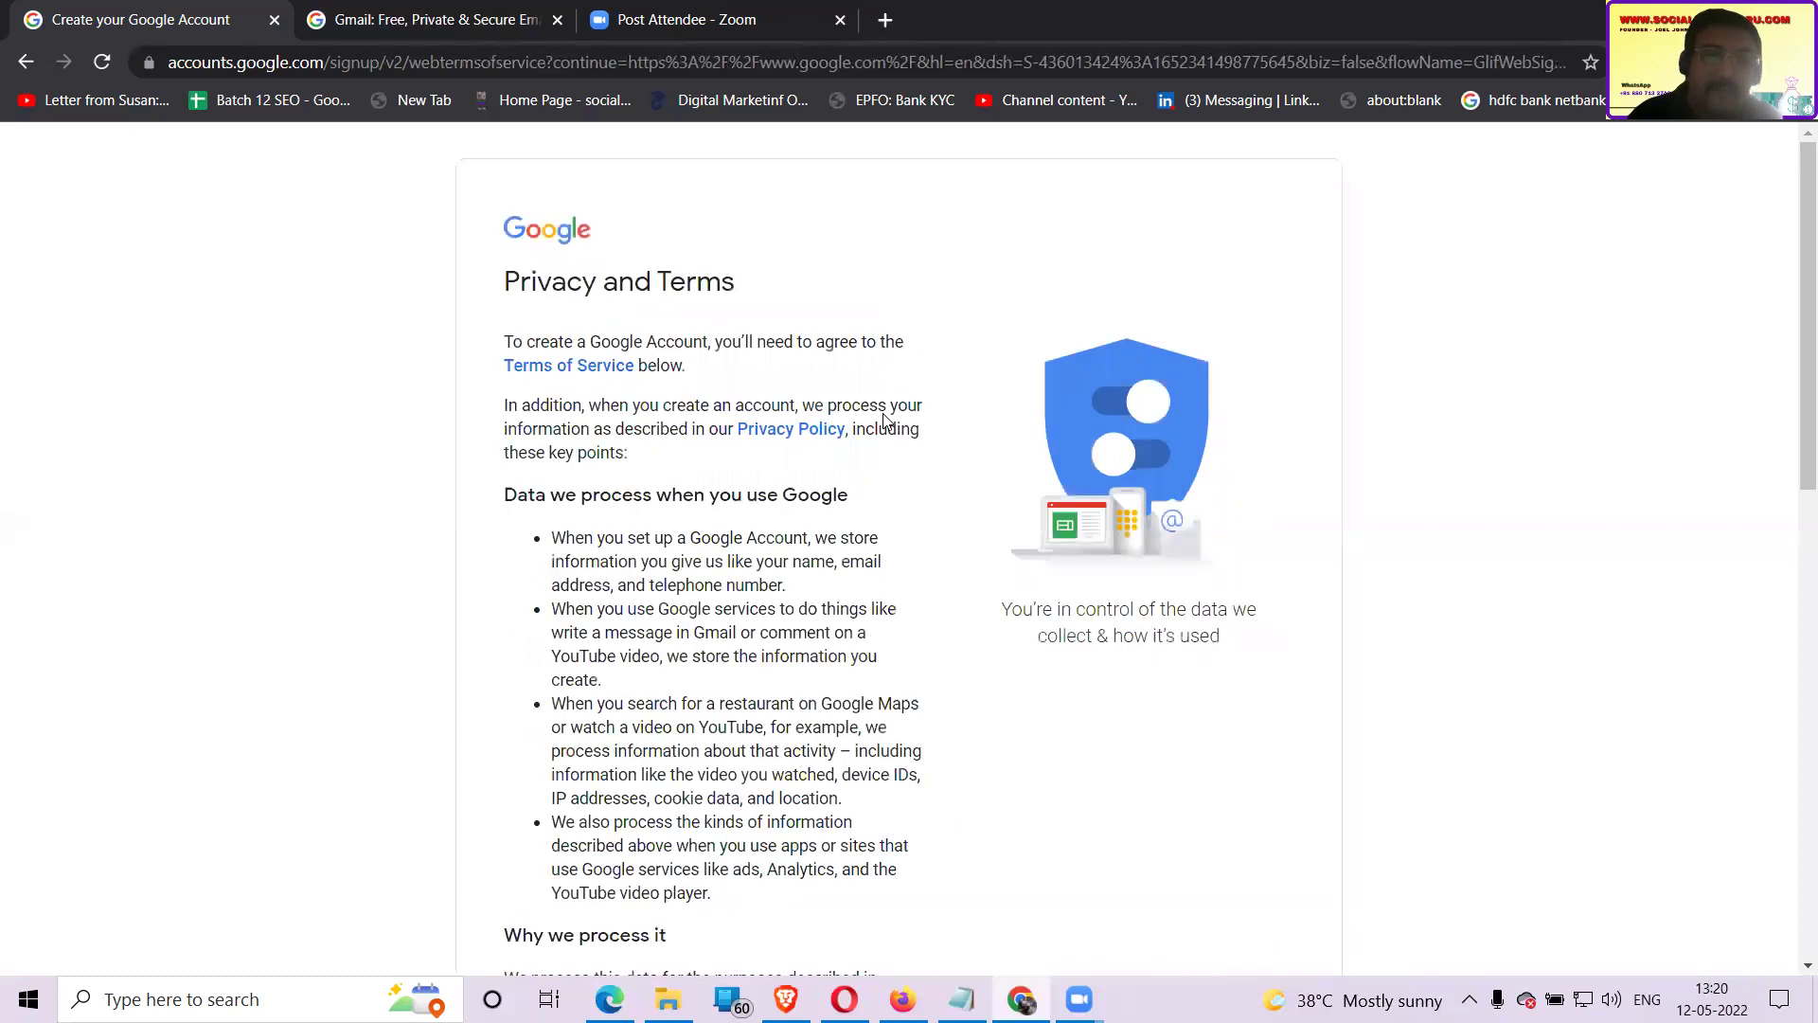
# Step: Accept the Privacy and Terms with I agree and view the signed-in account on Google
pyautogui.scroll(-15, 827, 693)
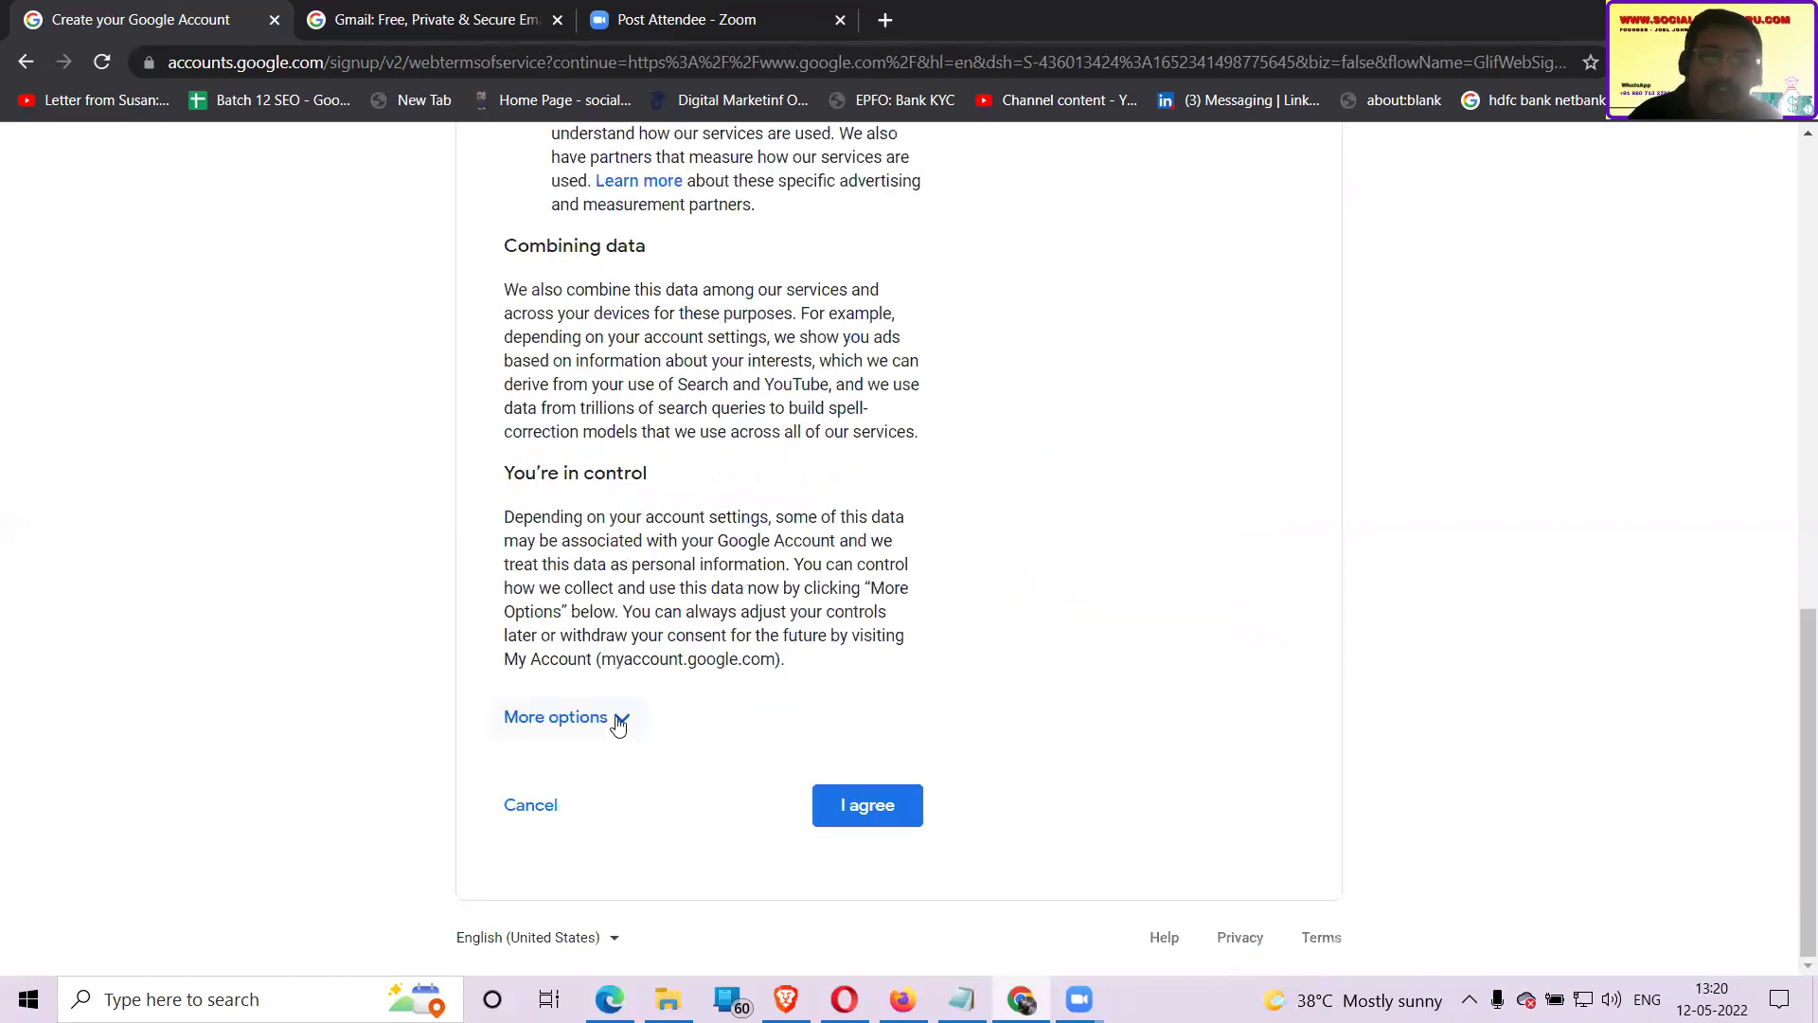
pyautogui.click(863, 804)
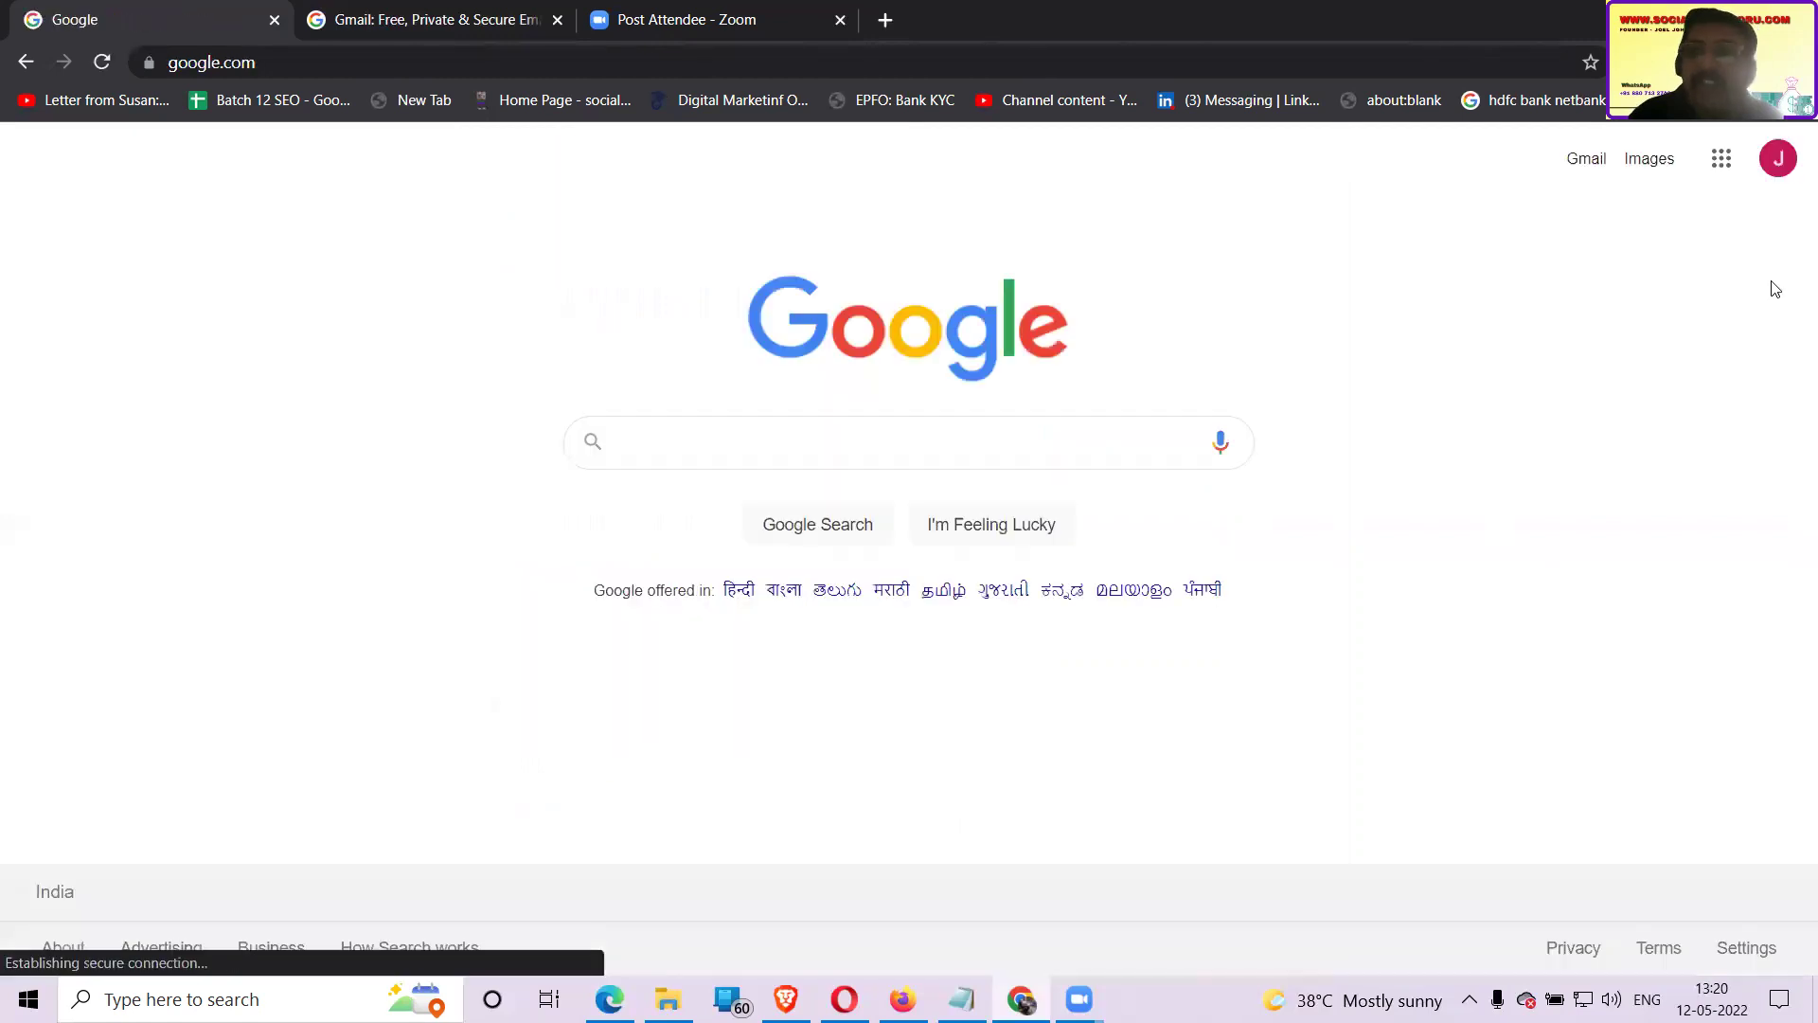
pyautogui.click(1774, 180)
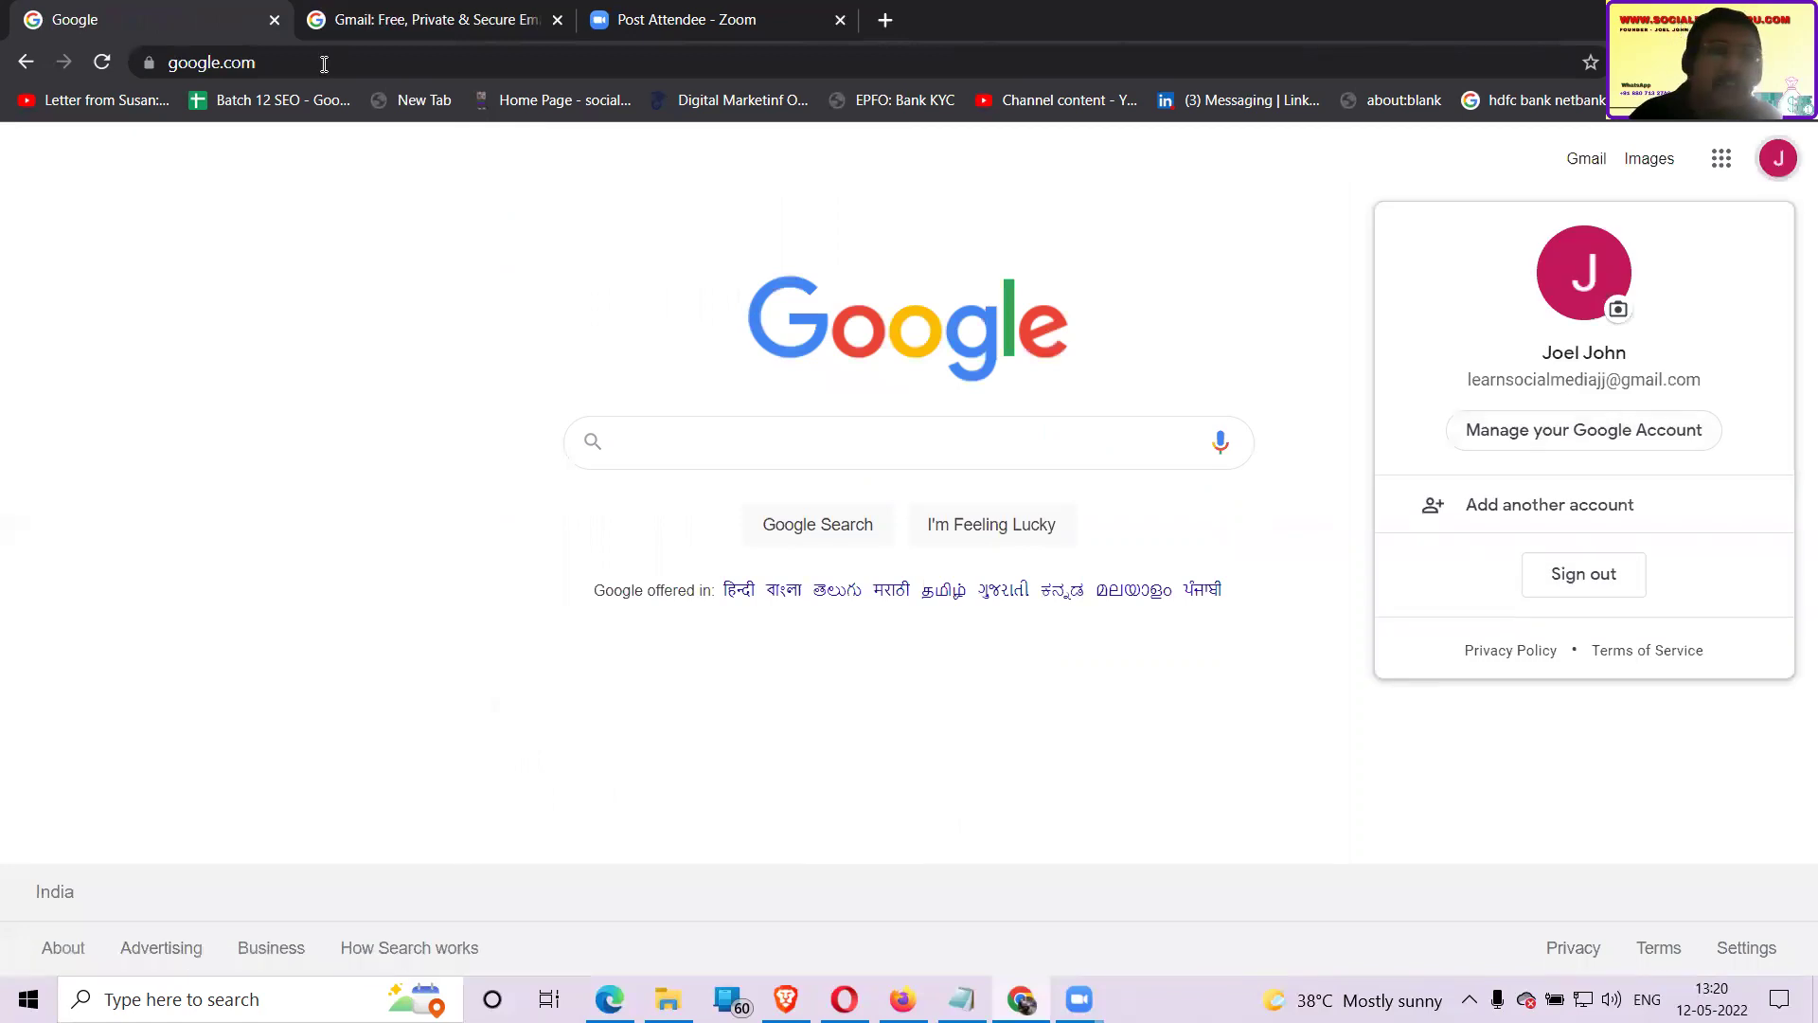
# Step: Sign in to Gmail as the newly created account and read the Google Community Team welcome email
pyautogui.click(492, 20)
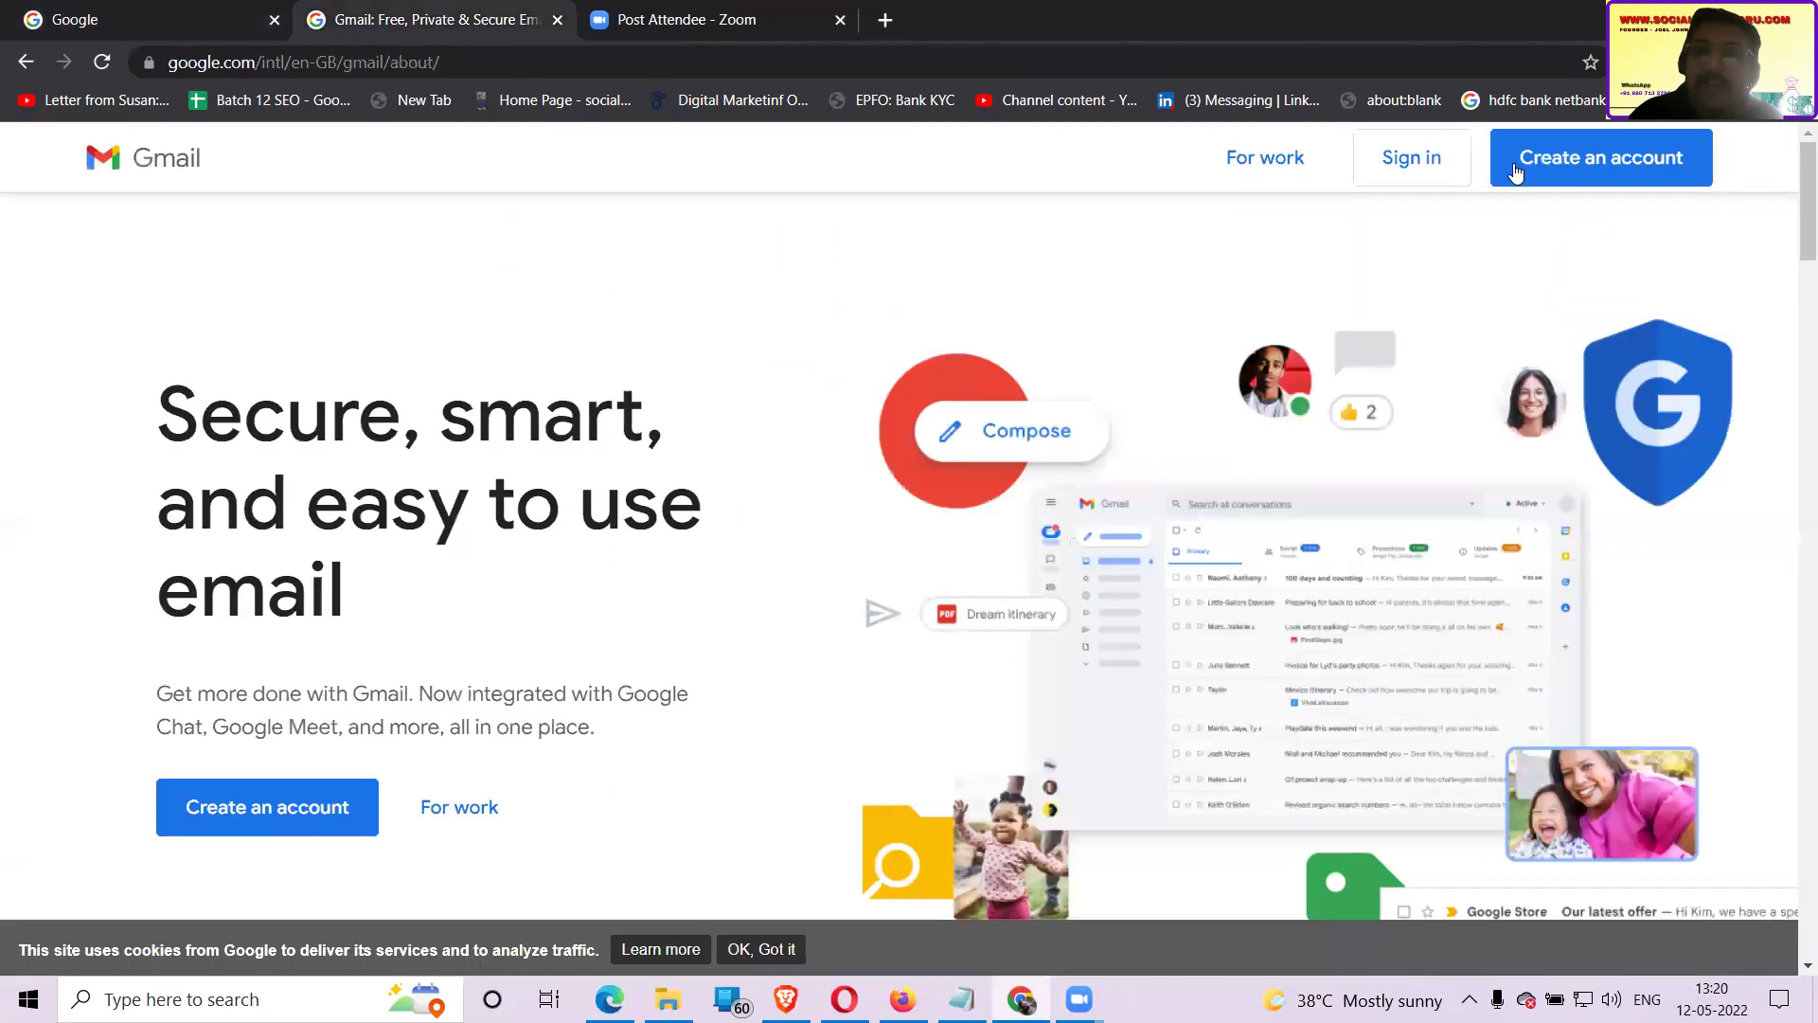
pyautogui.click(1402, 161)
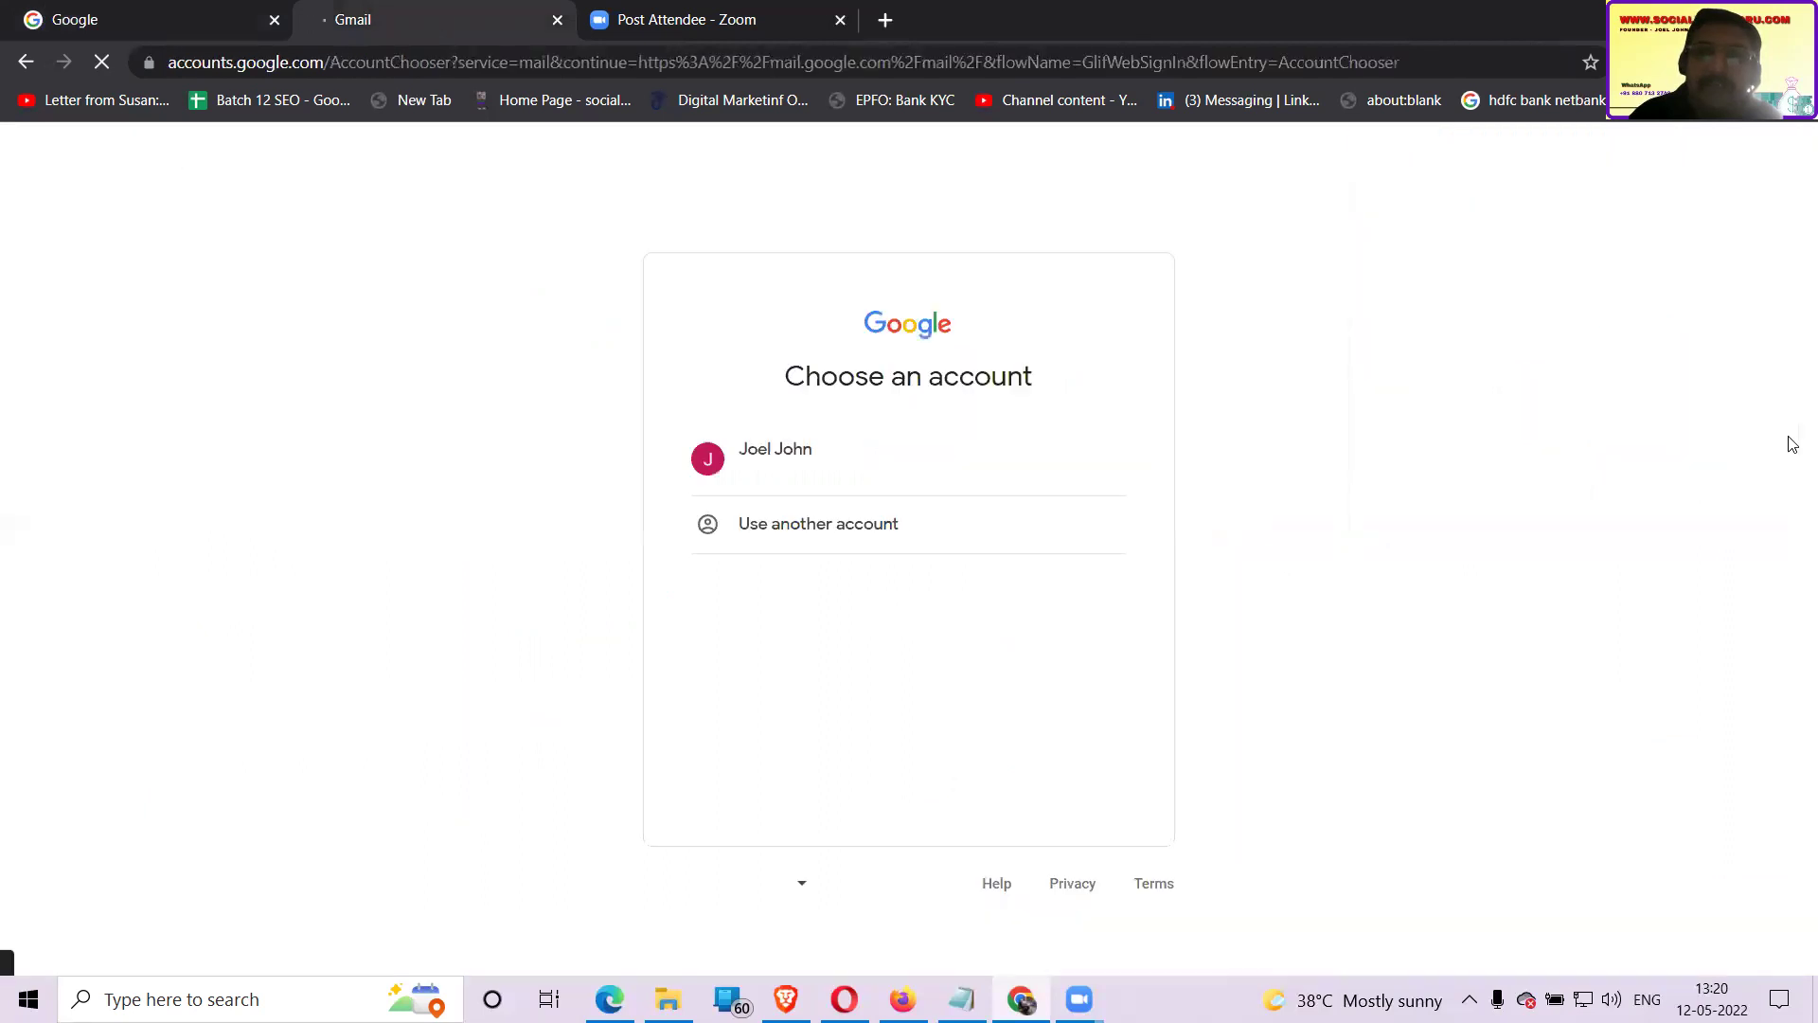
pyautogui.click(934, 479)
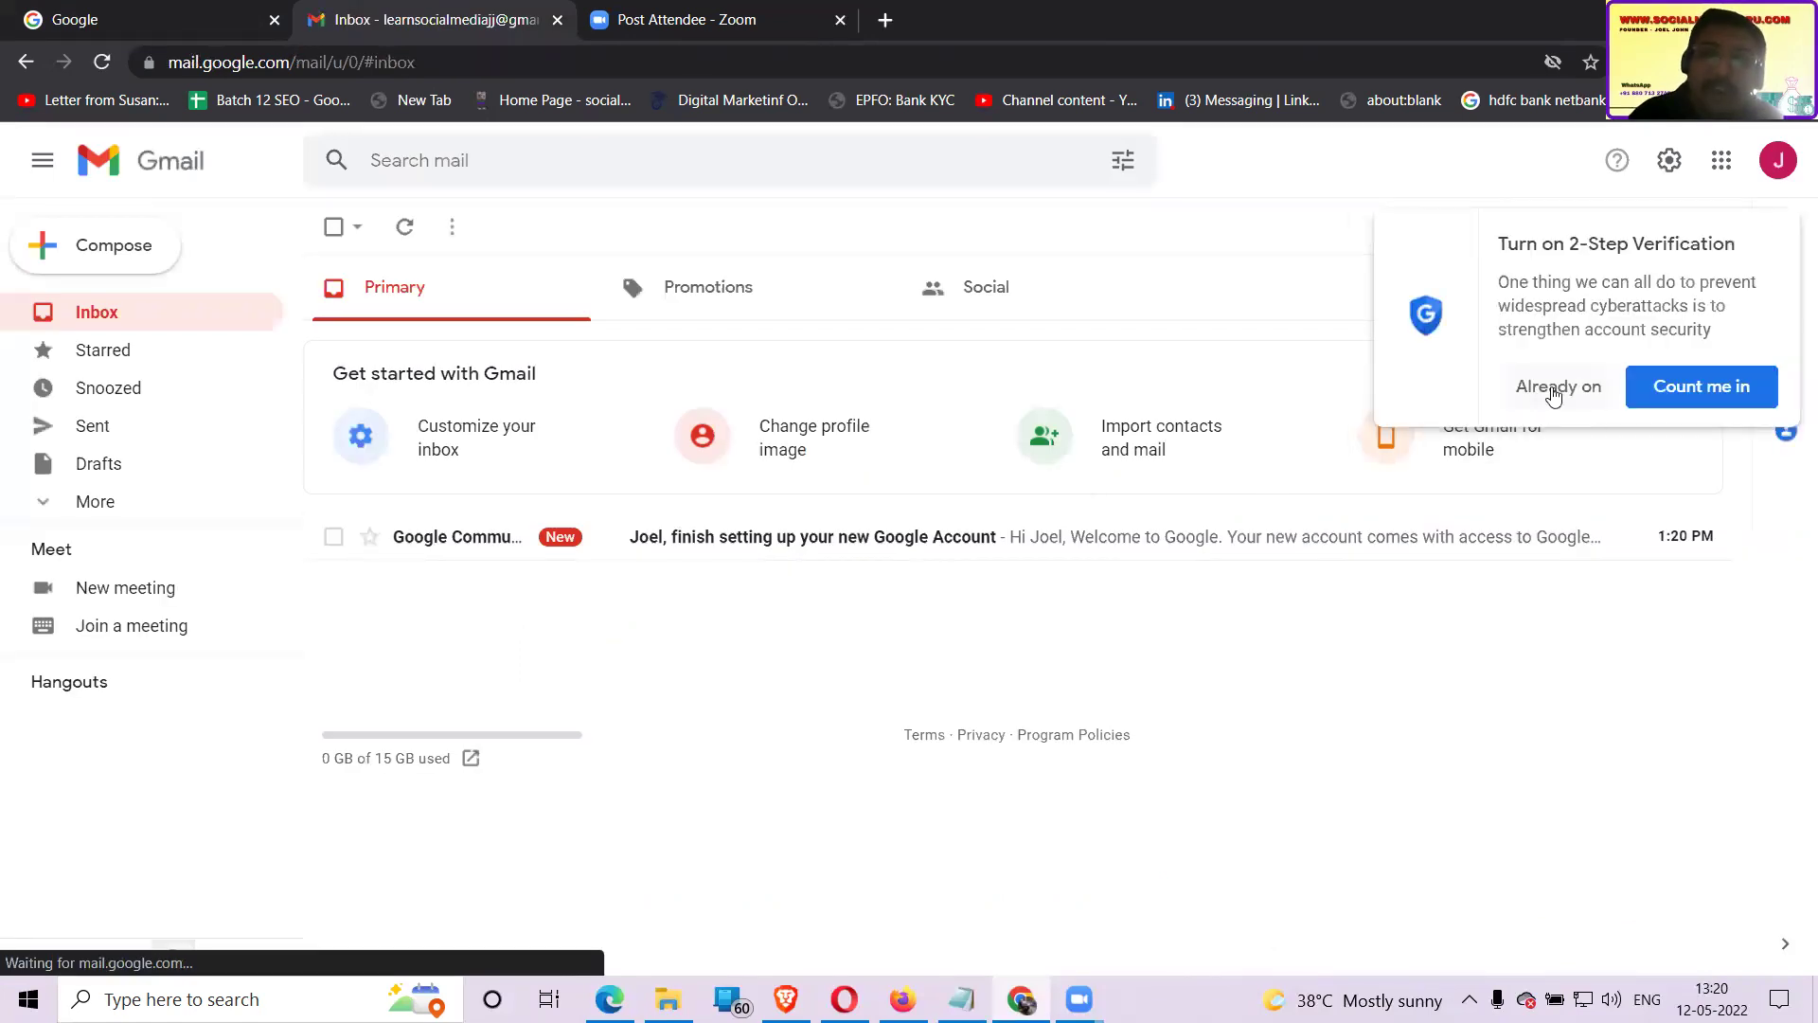
pyautogui.click(1503, 510)
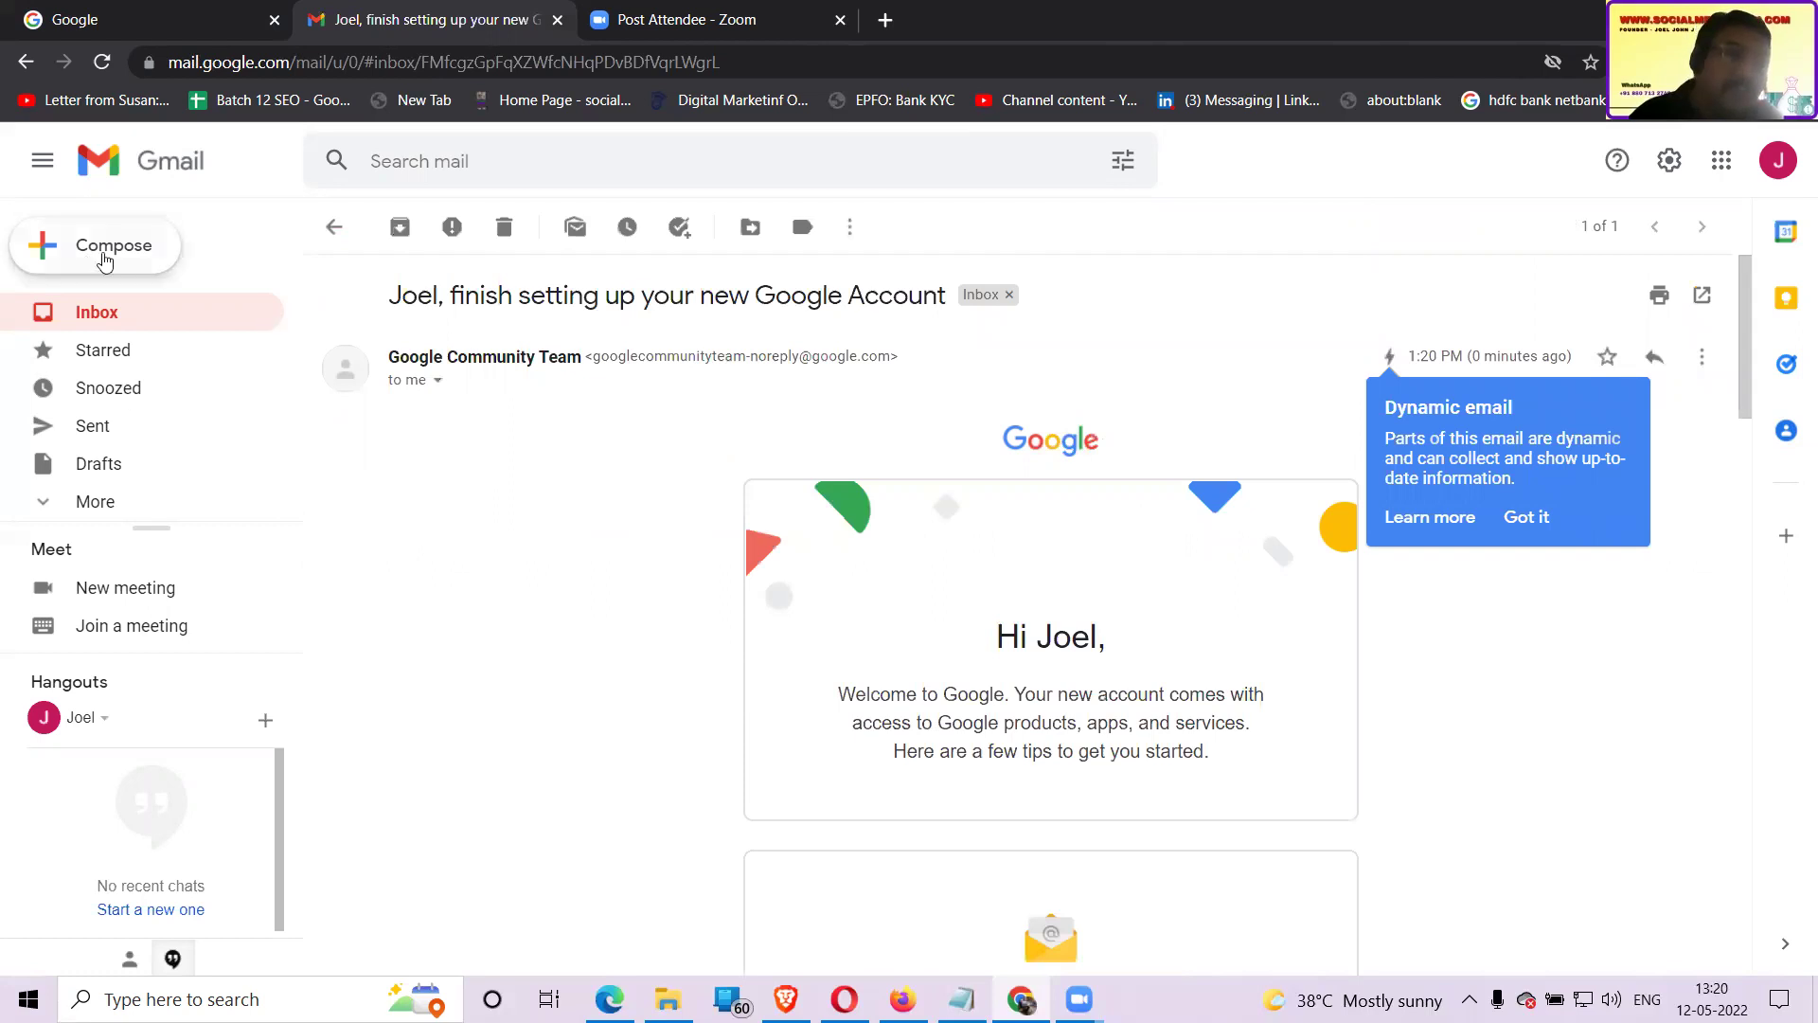
pyautogui.click(104, 431)
pyautogui.click(96, 504)
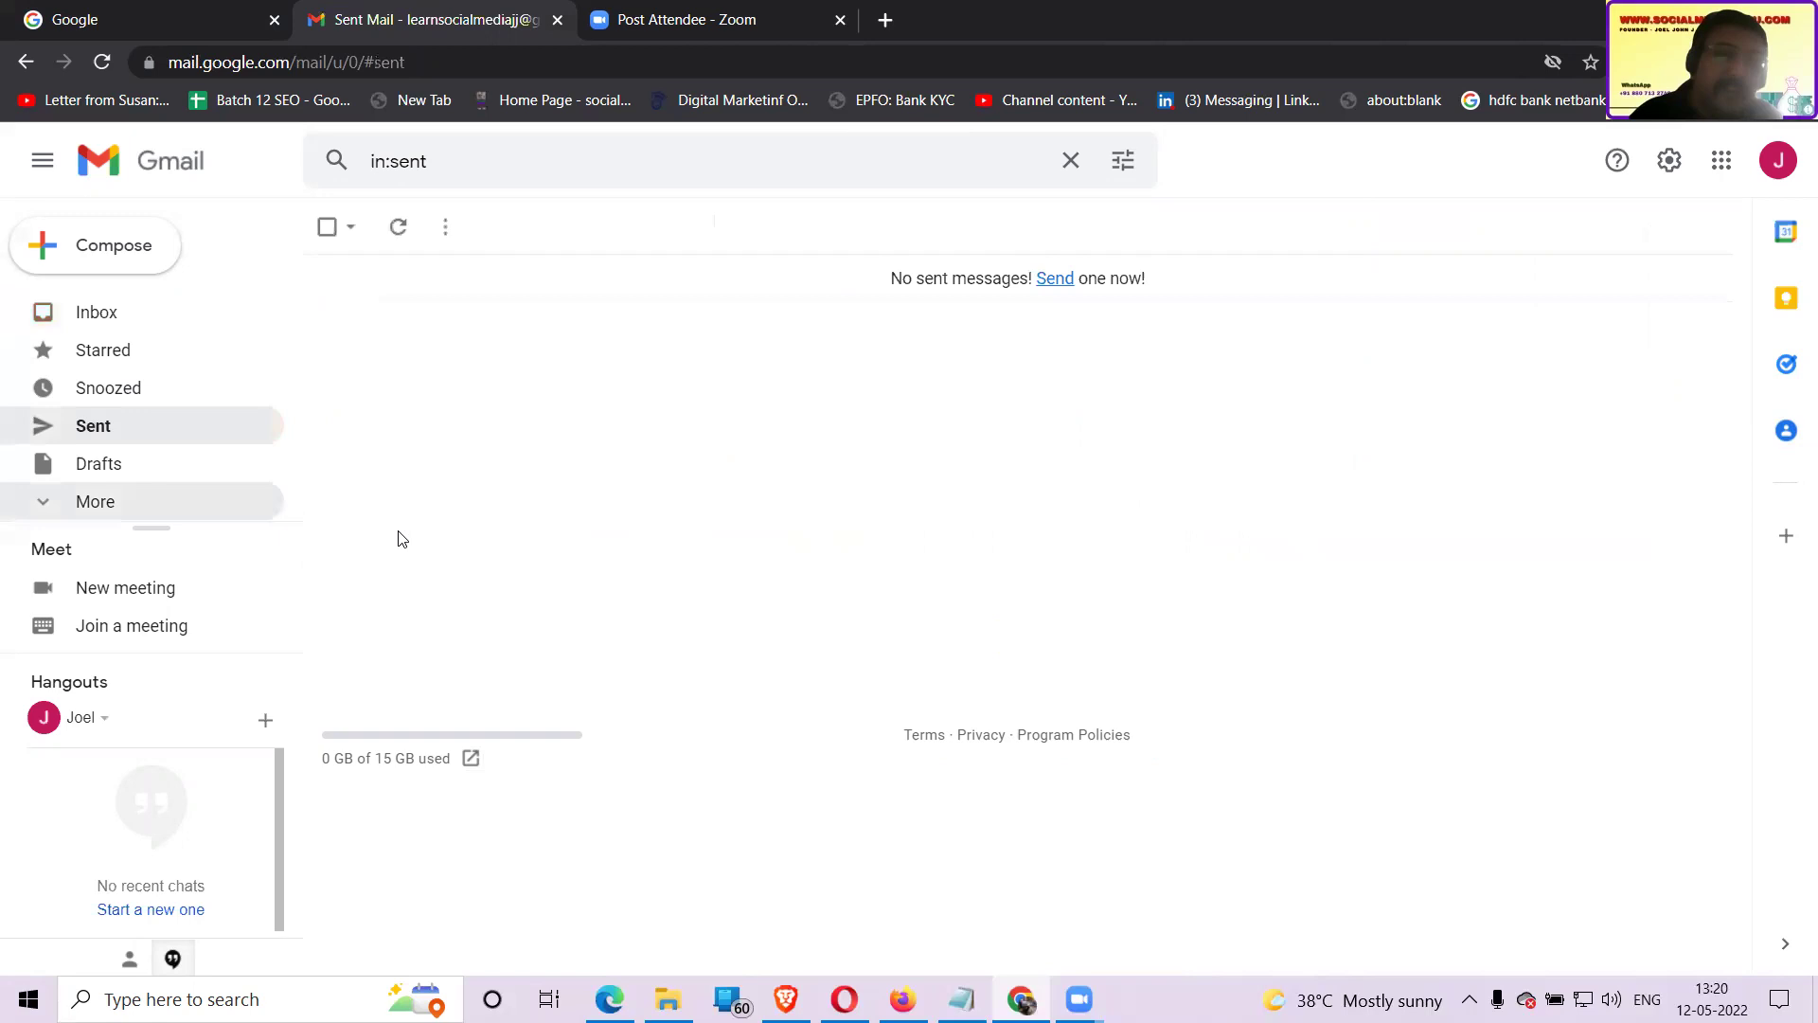
pyautogui.click(74, 324)
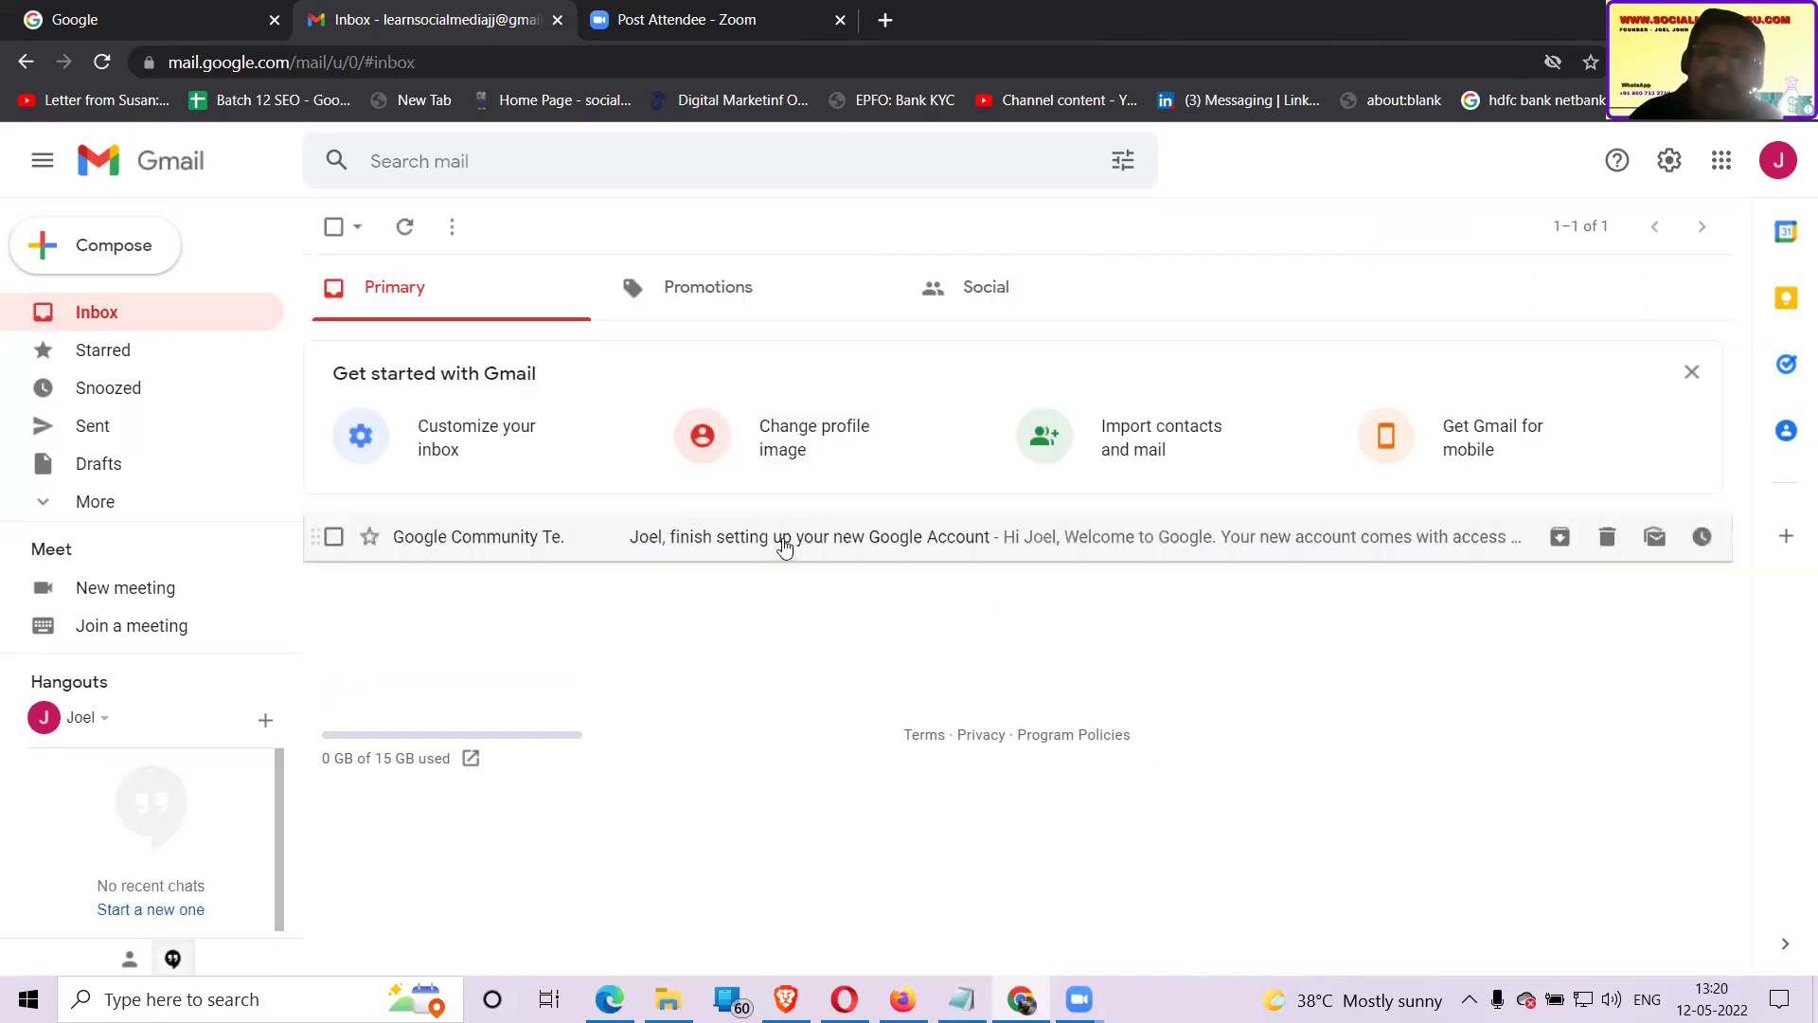
pyautogui.click(1129, 527)
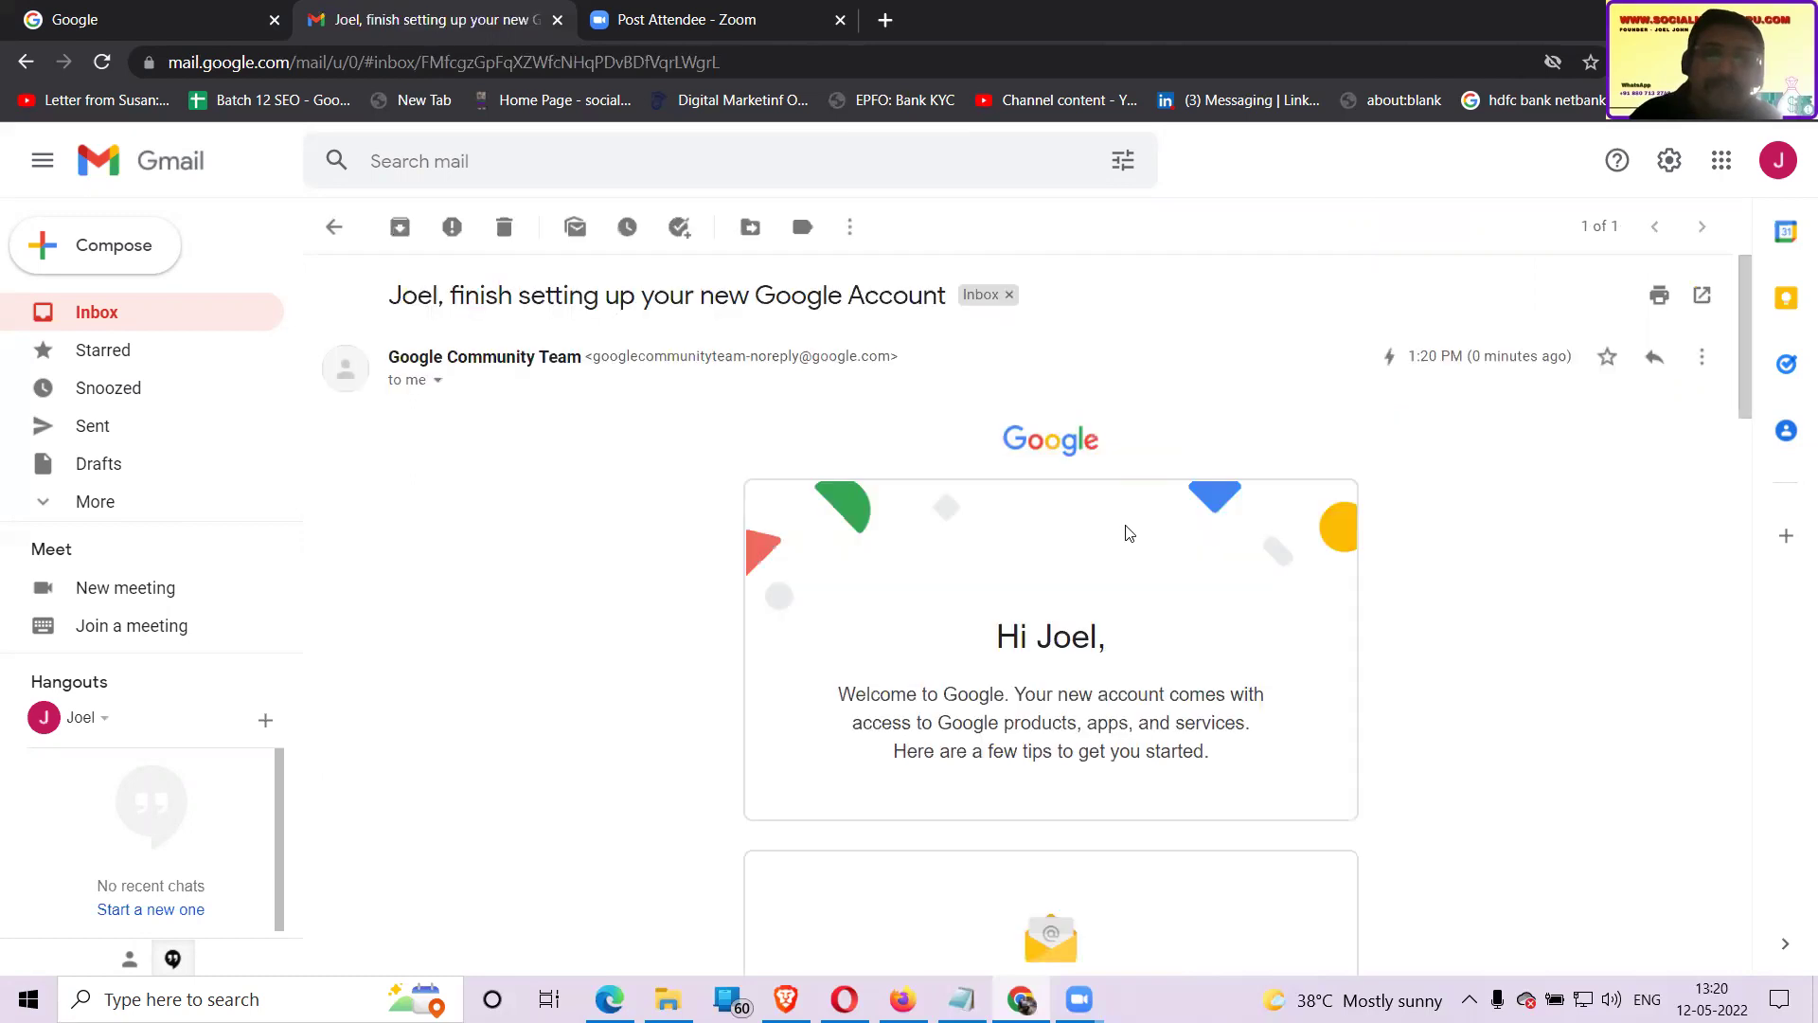
pyautogui.scroll(-10, 1122, 544)
pyautogui.scroll(3, 1120, 549)
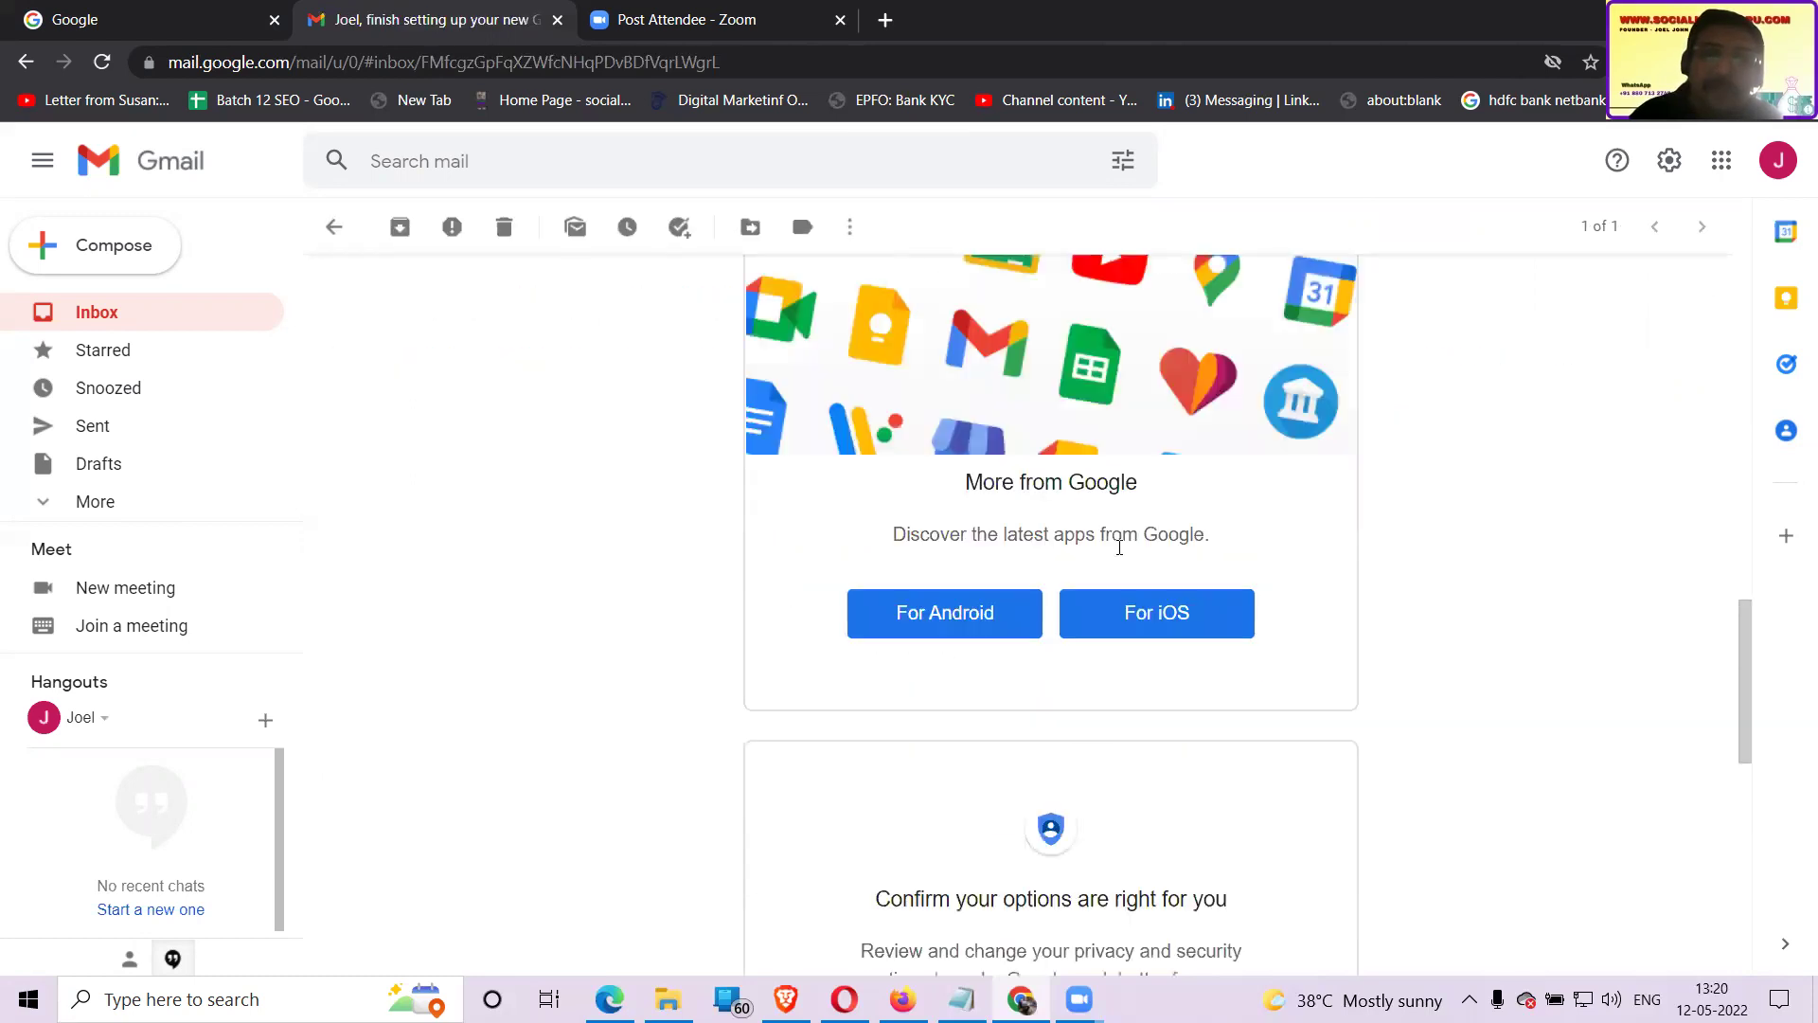
pyautogui.scroll(10, 1120, 554)
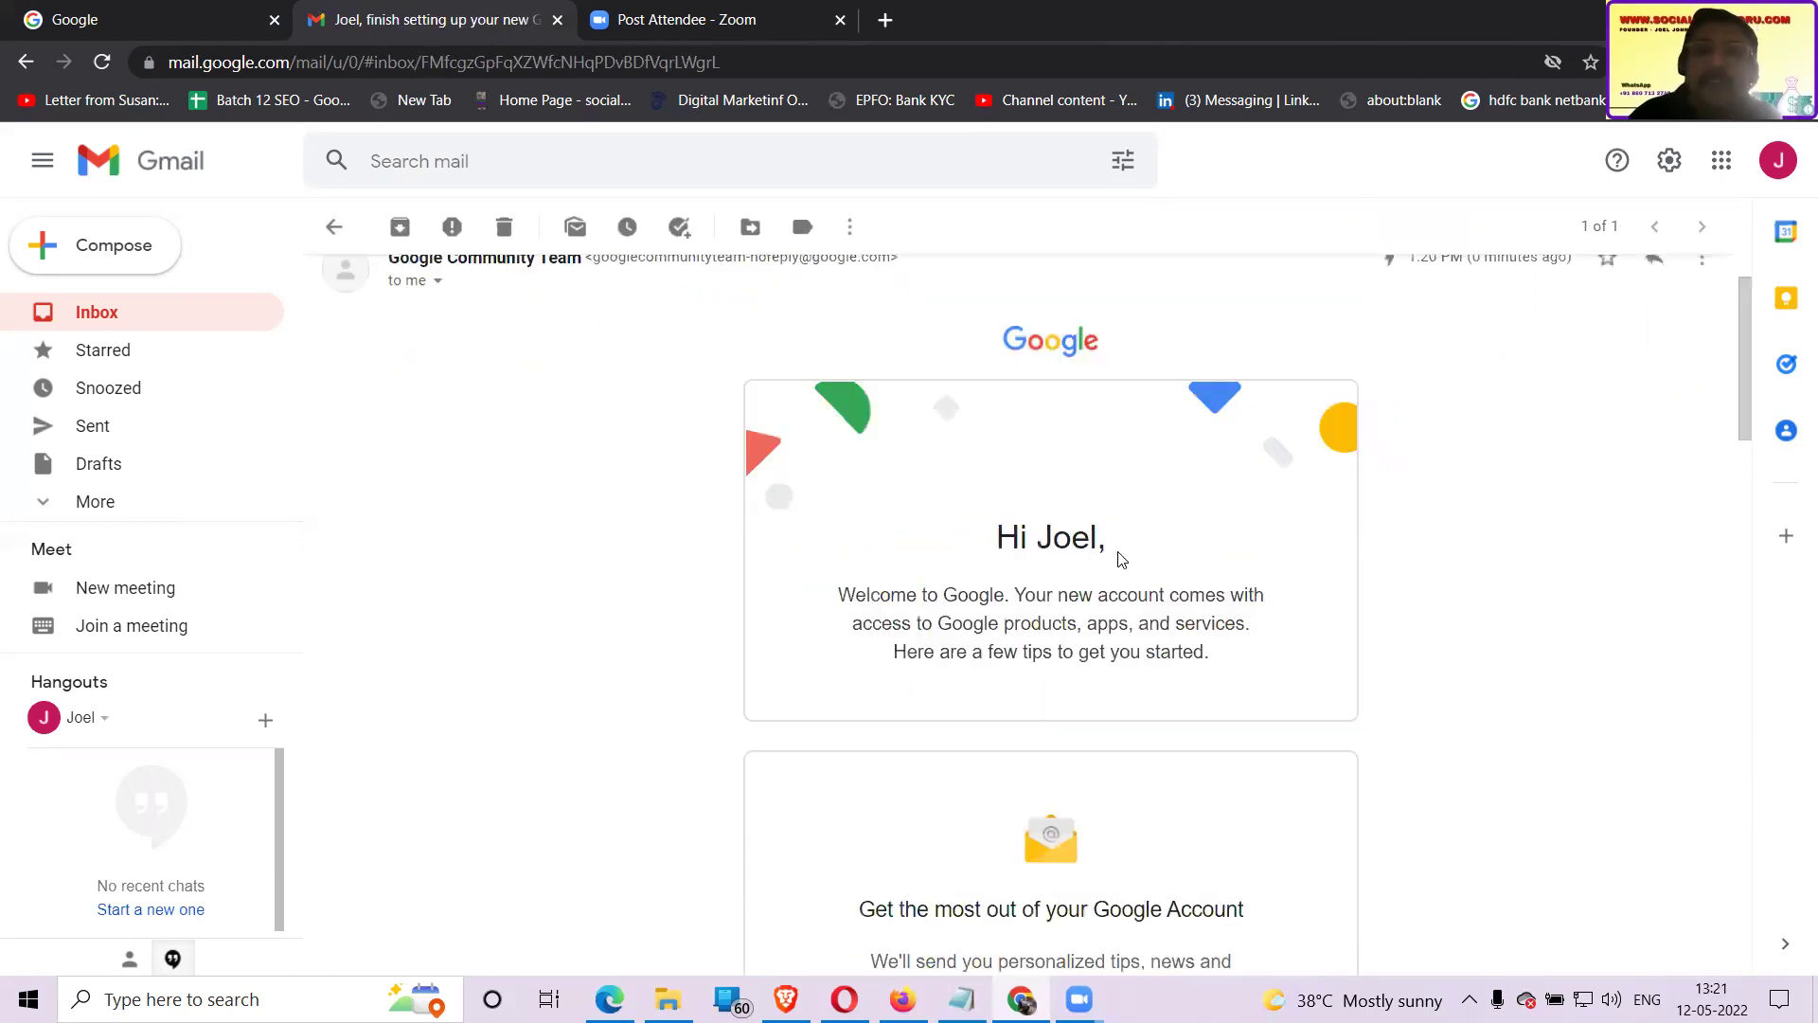
pyautogui.scroll(-7, 1121, 561)
pyautogui.scroll(2, 1121, 560)
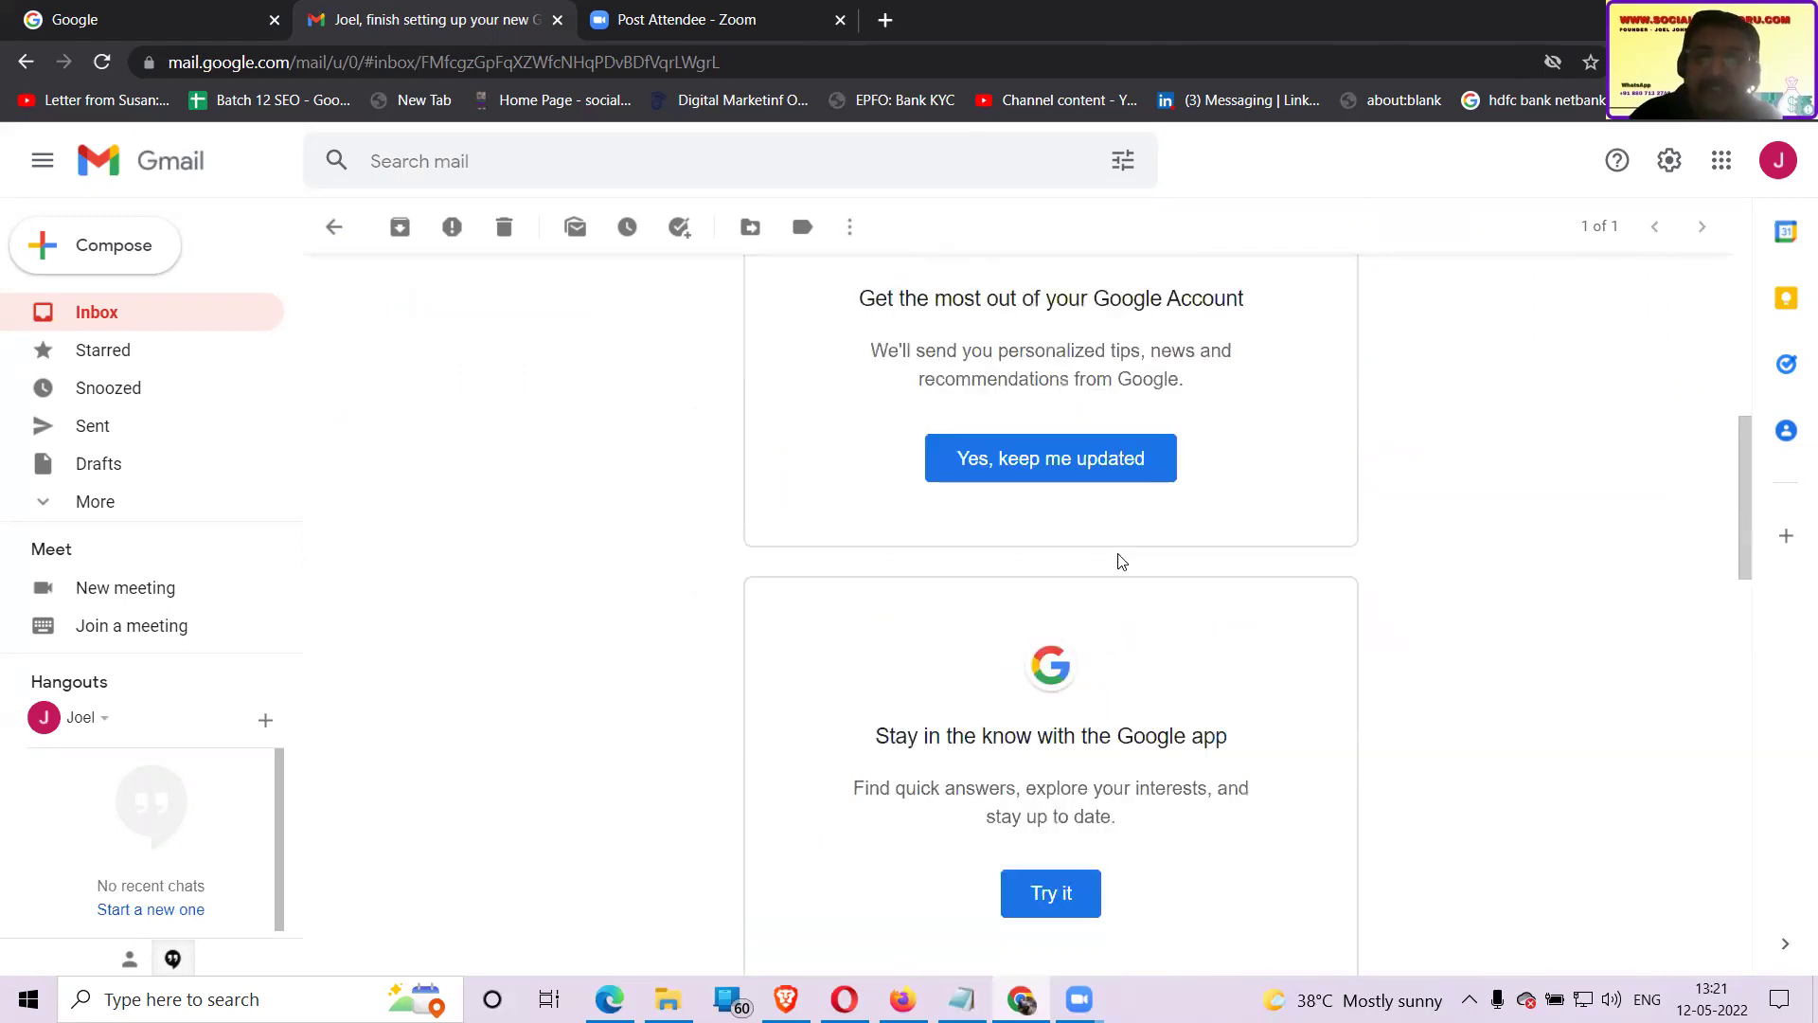
pyautogui.scroll(1, 1121, 560)
pyautogui.scroll(-6, 1121, 565)
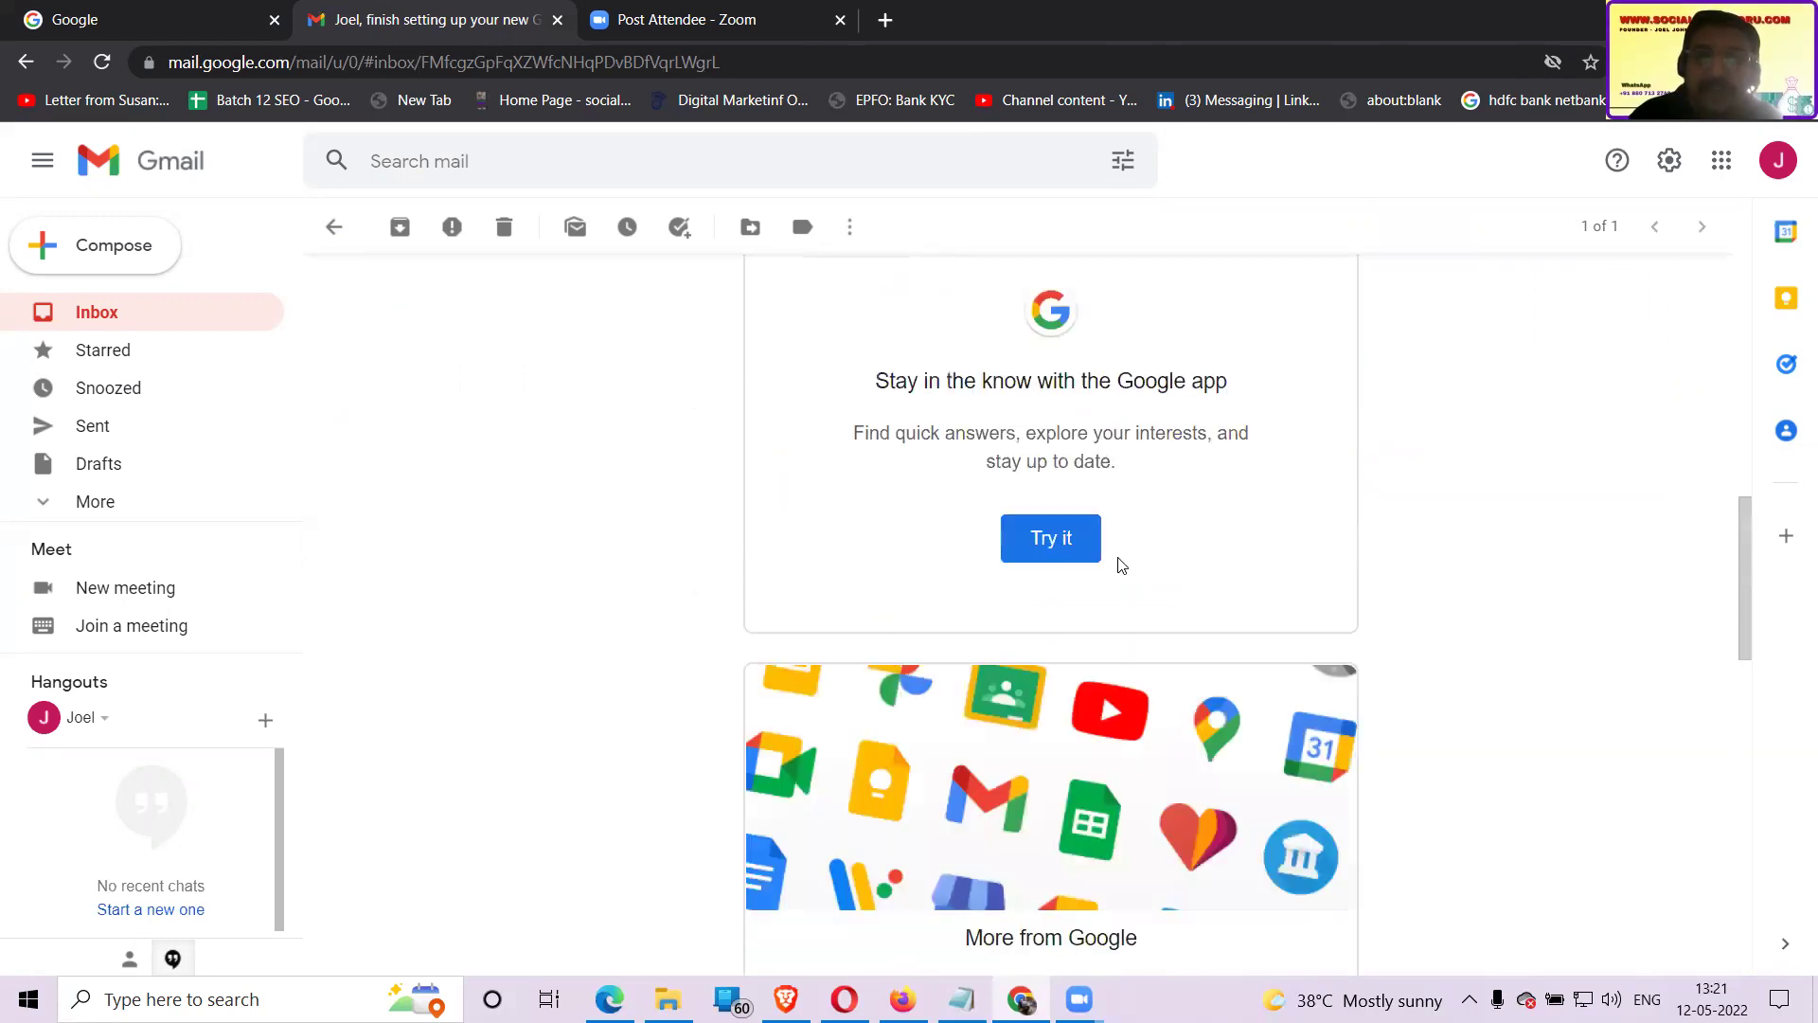
pyautogui.scroll(-3, 1121, 566)
pyautogui.scroll(-3, 1121, 566)
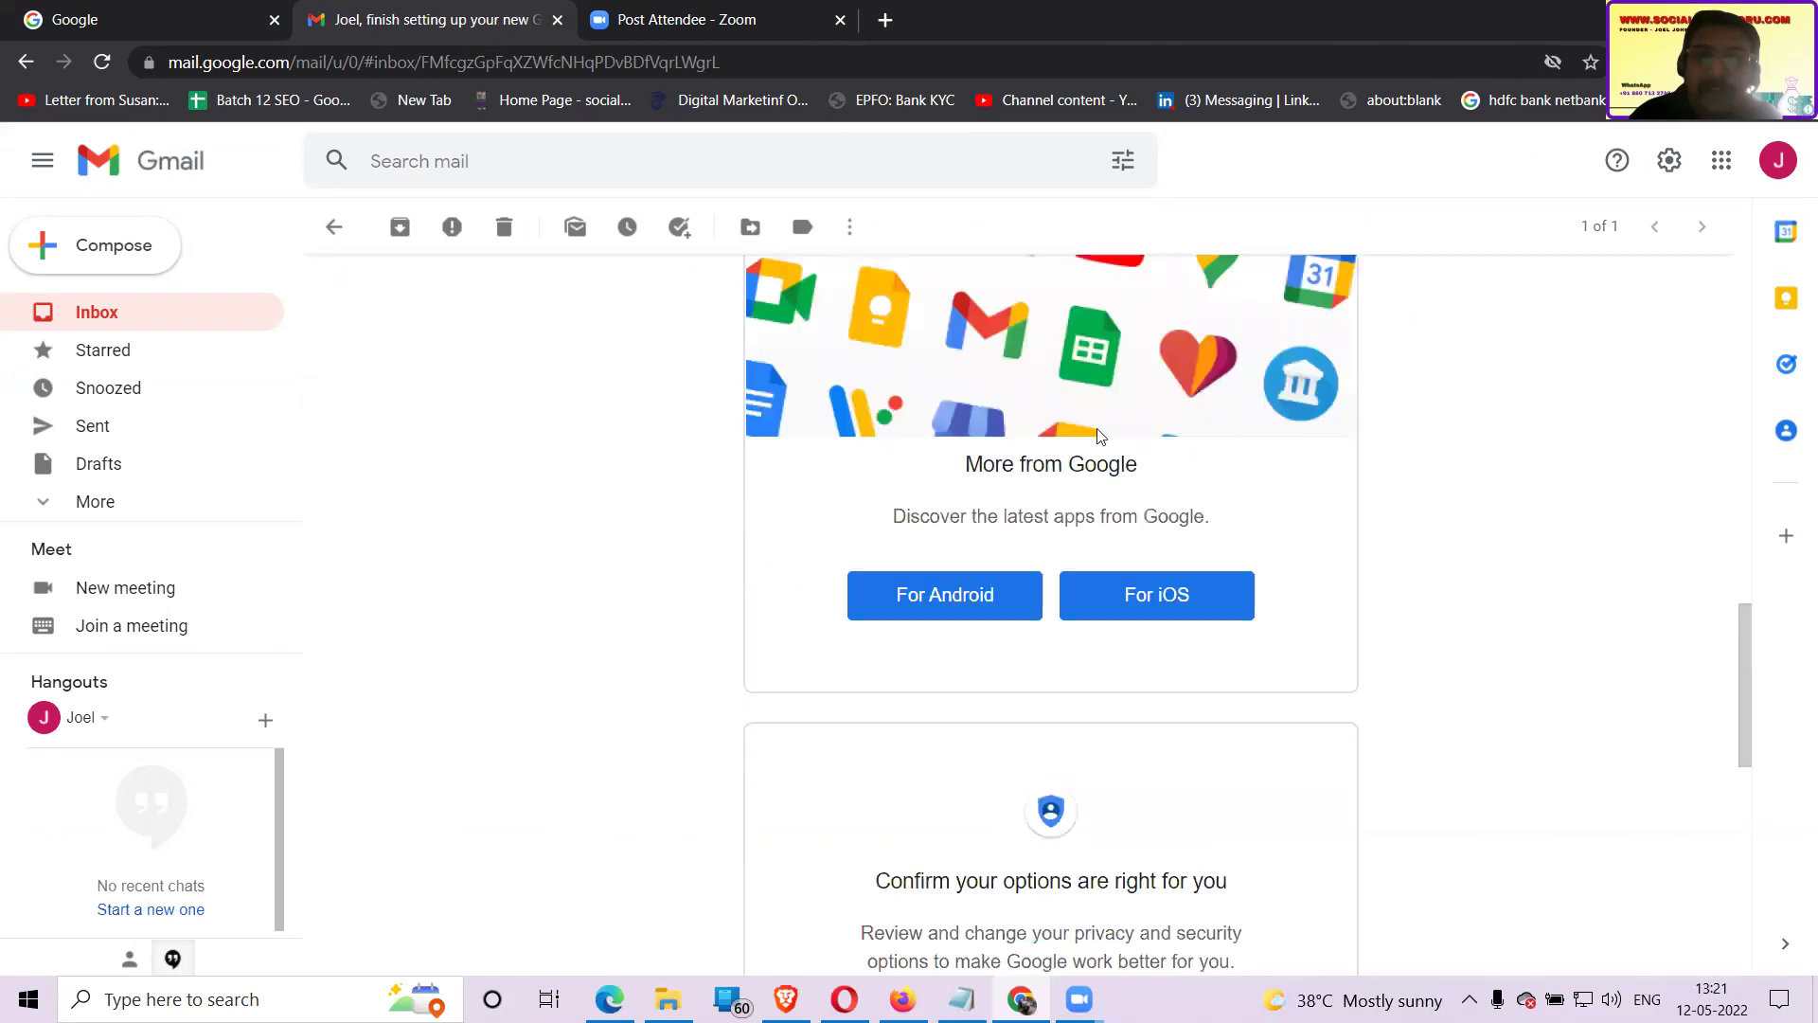
pyautogui.scroll(3, 1120, 565)
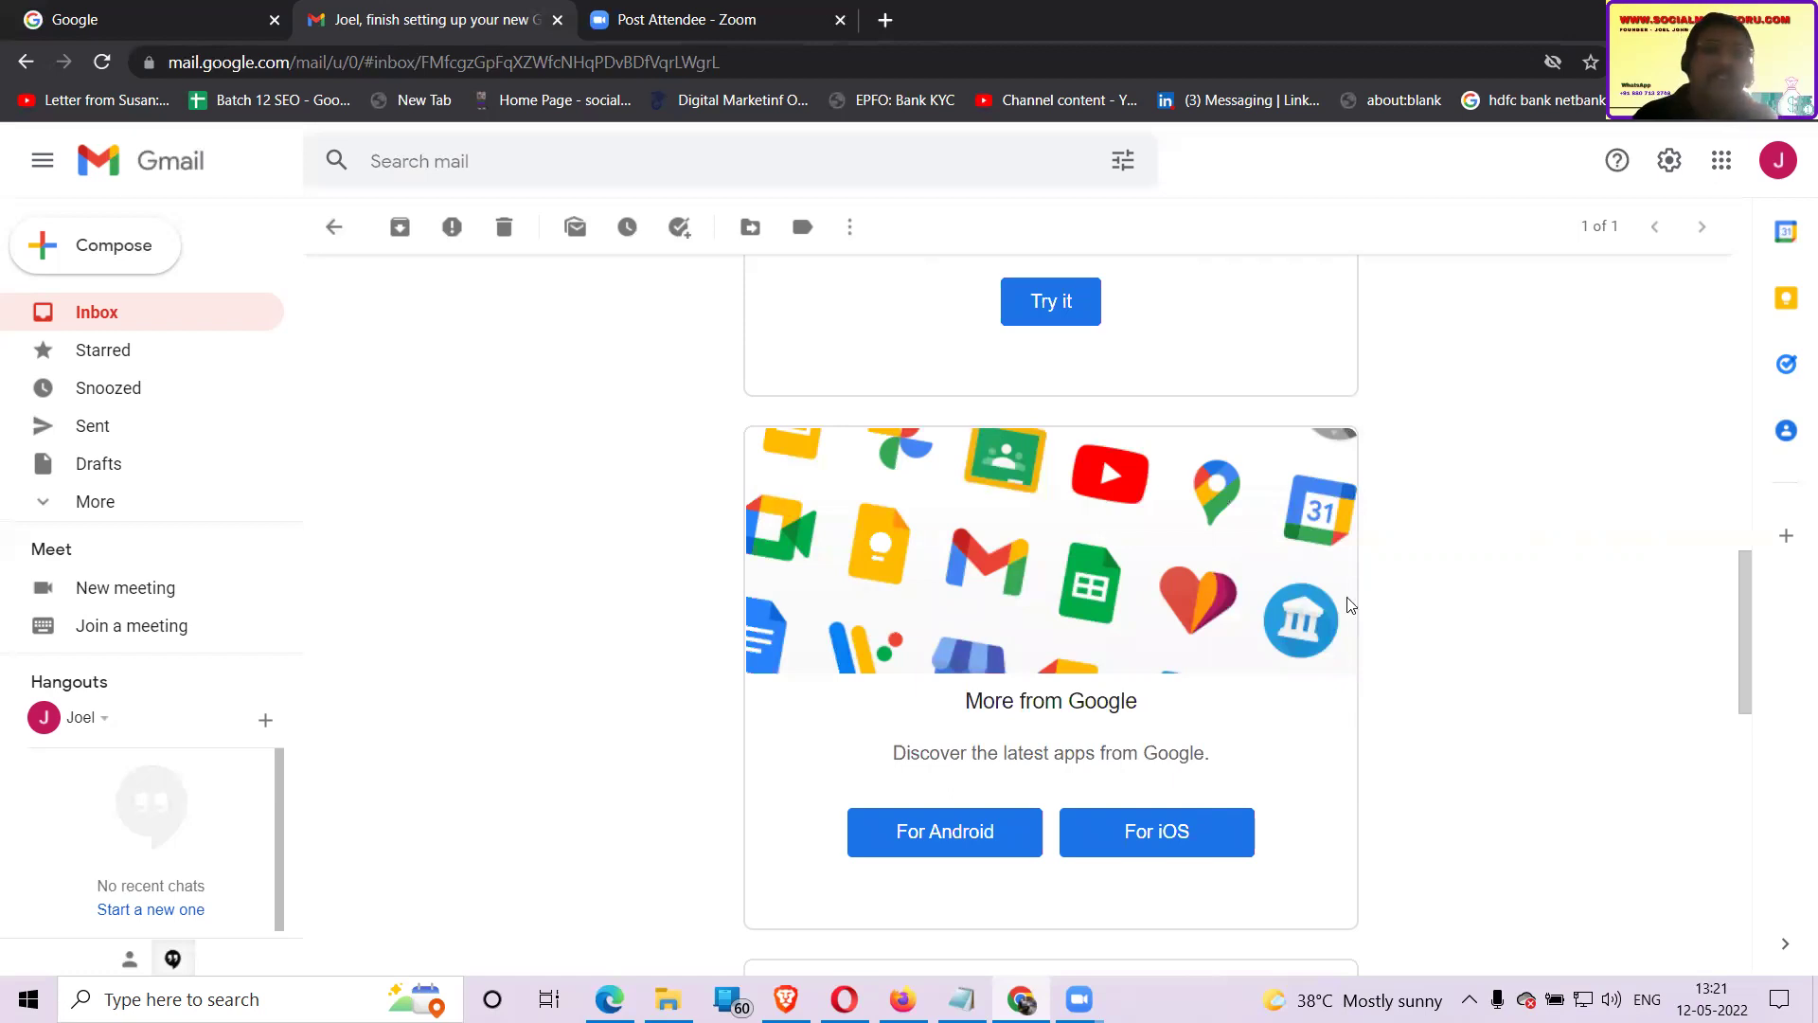
pyautogui.scroll(10, 1326, 588)
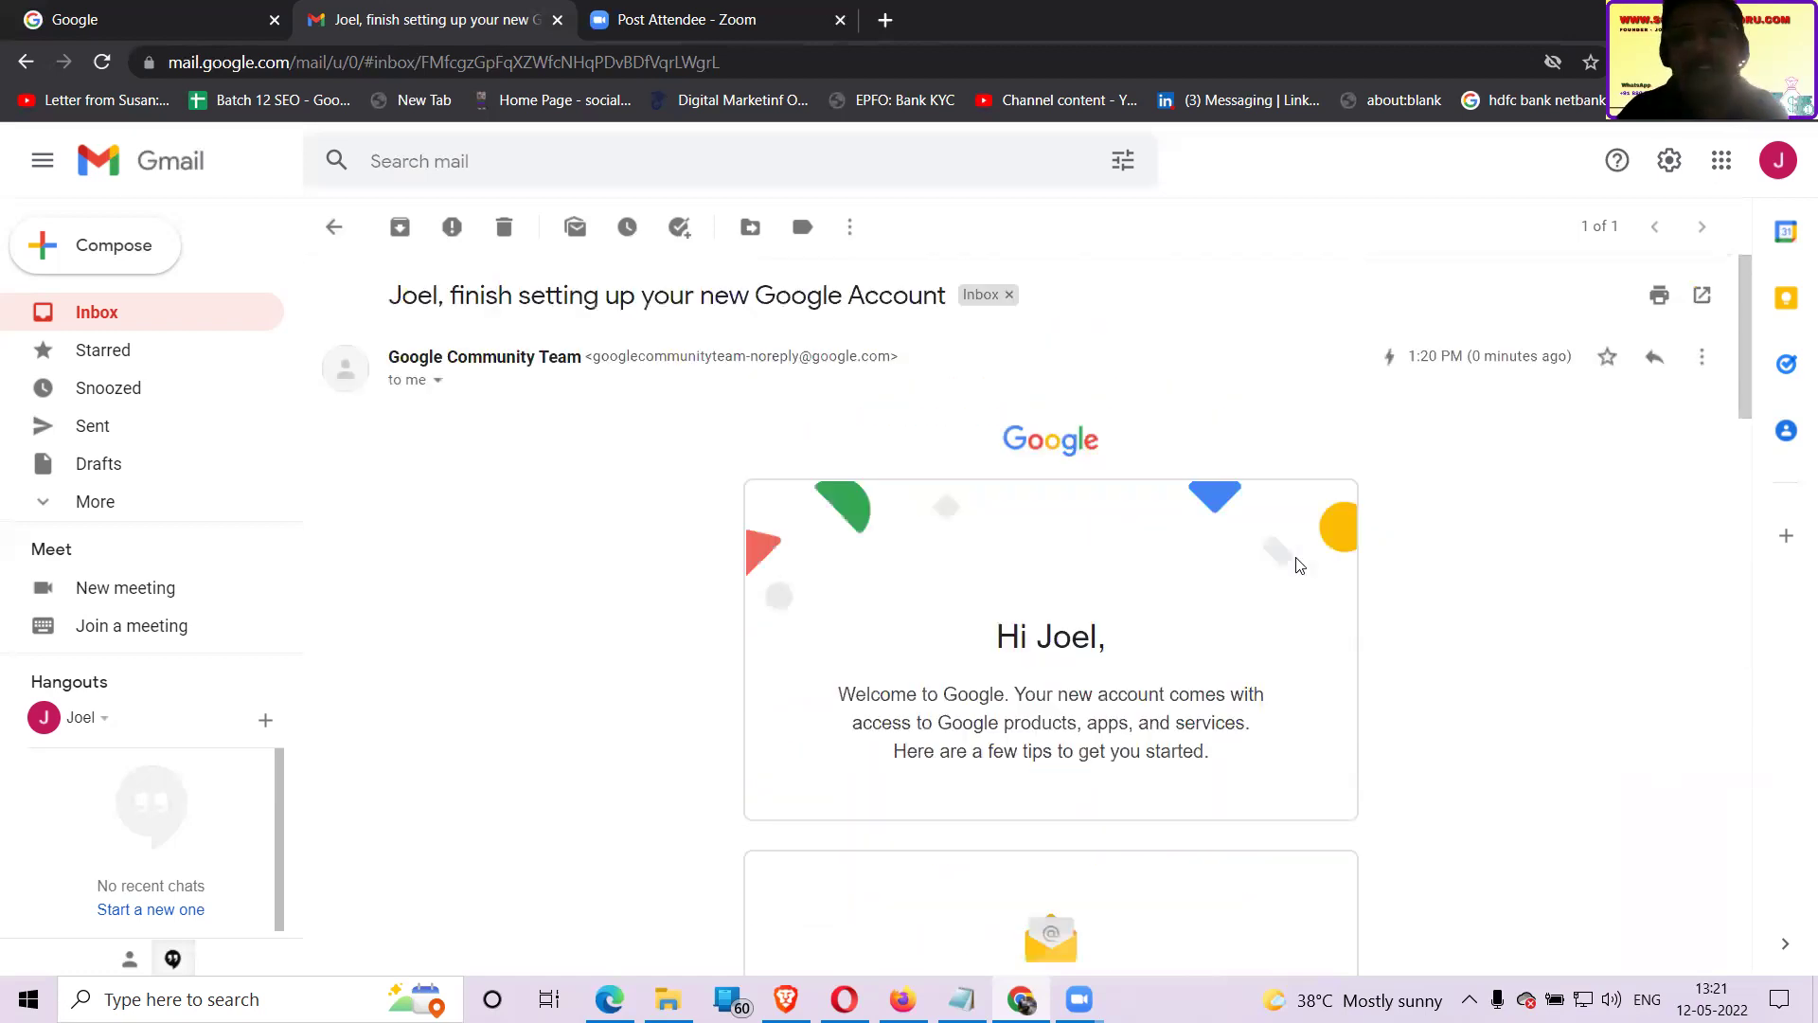